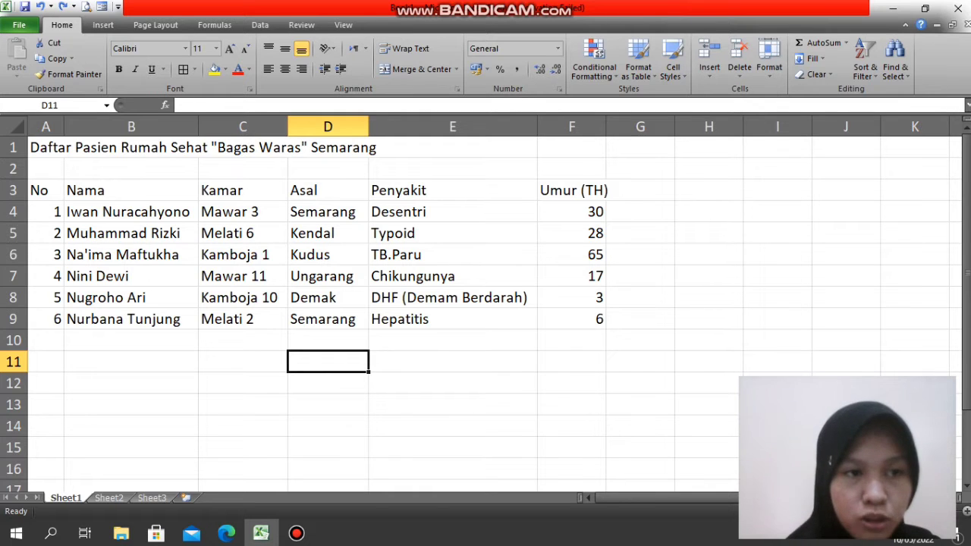
Apply all borders to the patient table in A3:F9, including its header row
left_click_drag(38, 191, 641, 318)
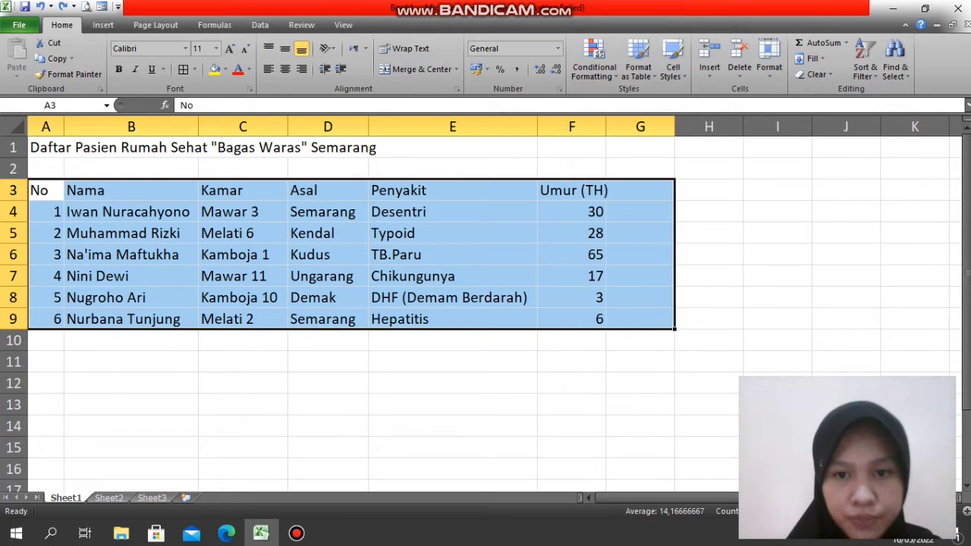
left_click_drag(572, 319, 46, 190)
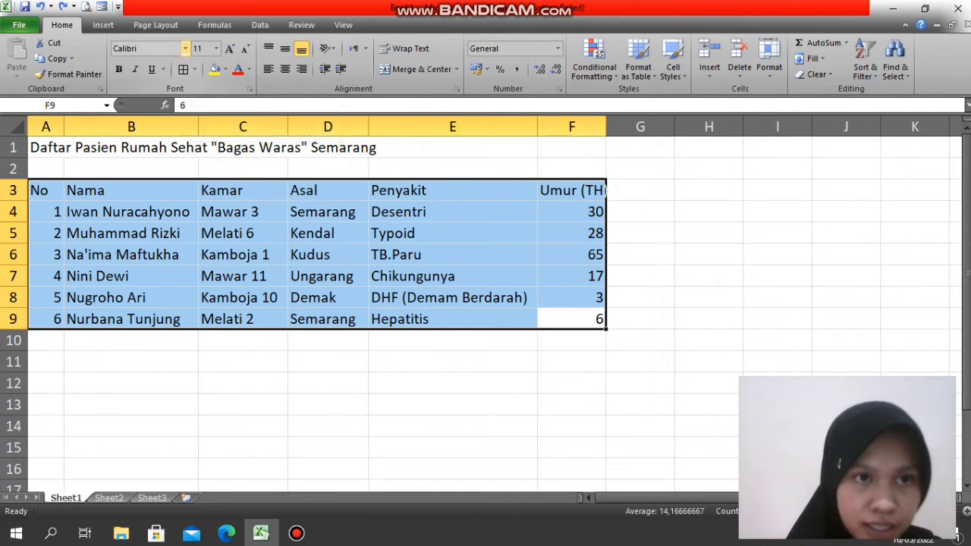
left_click(194, 69)
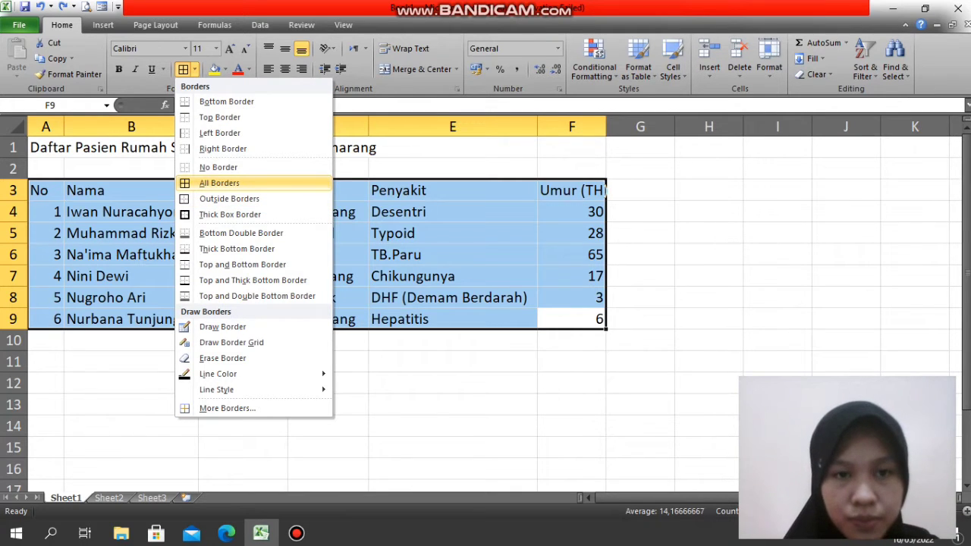
key("Return")
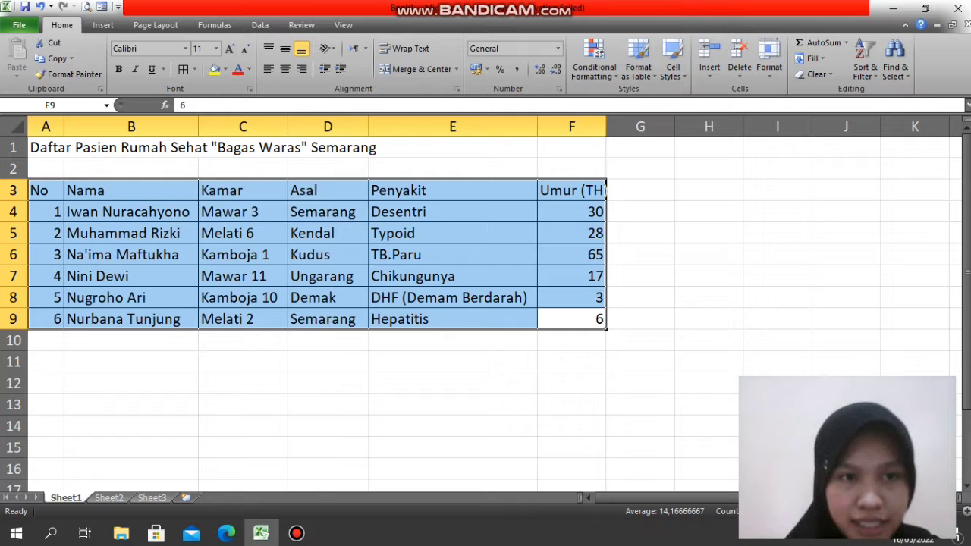
left_click(327, 362)
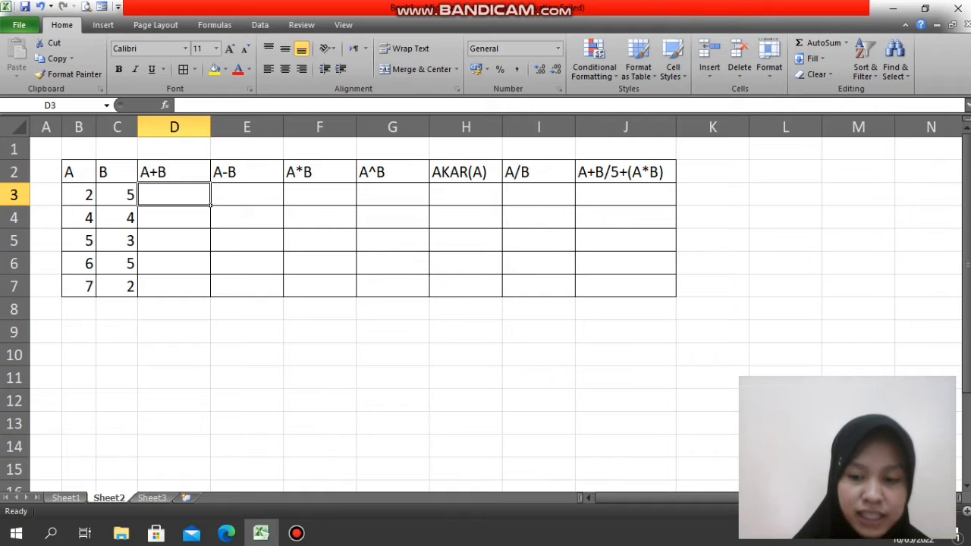
Enter =B3+C3 in D3 of the A+B column on Sheet2 and fill the formula down to D7
type("=")
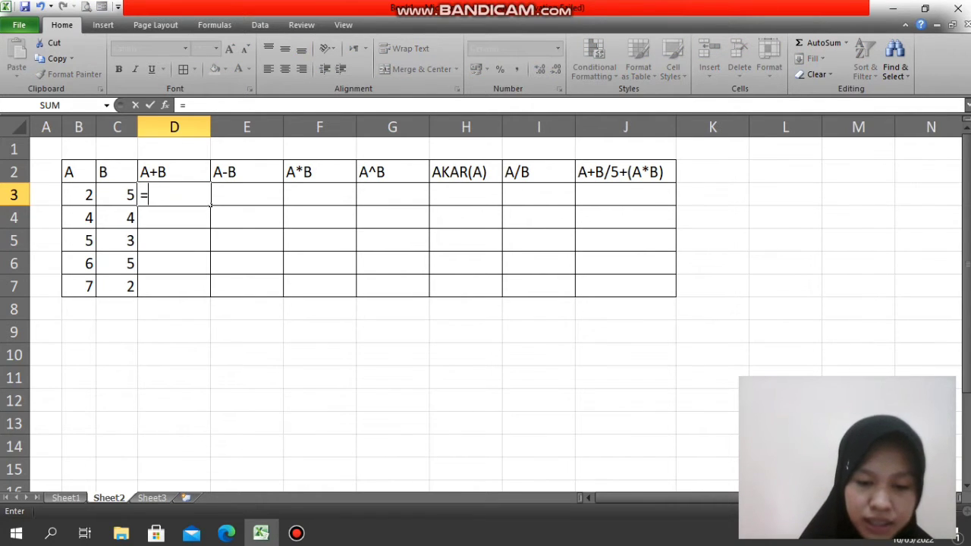
type("B3")
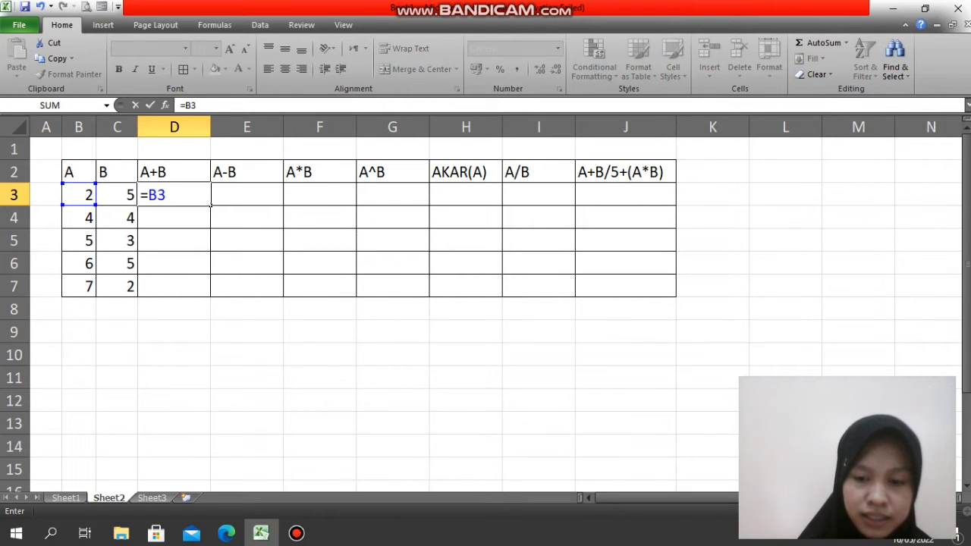
type("+")
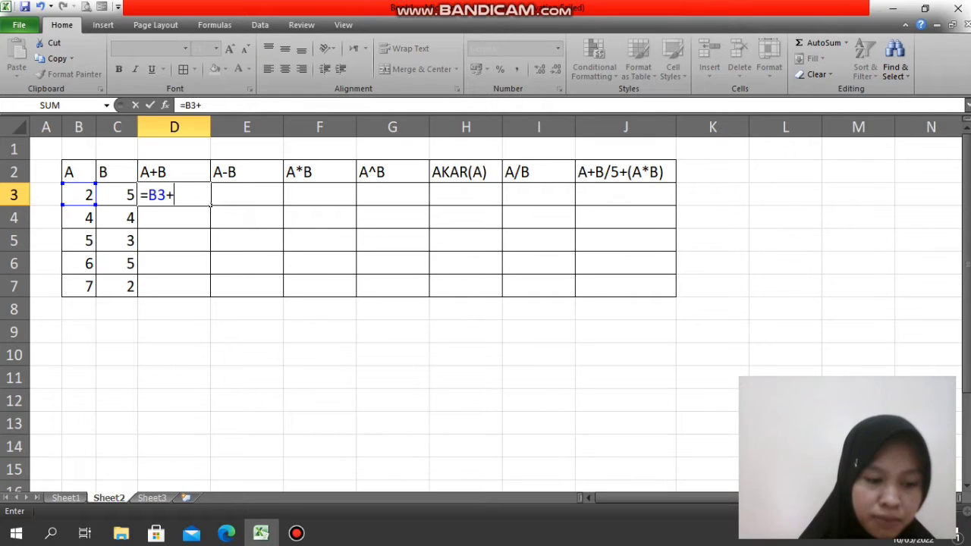
type("C3")
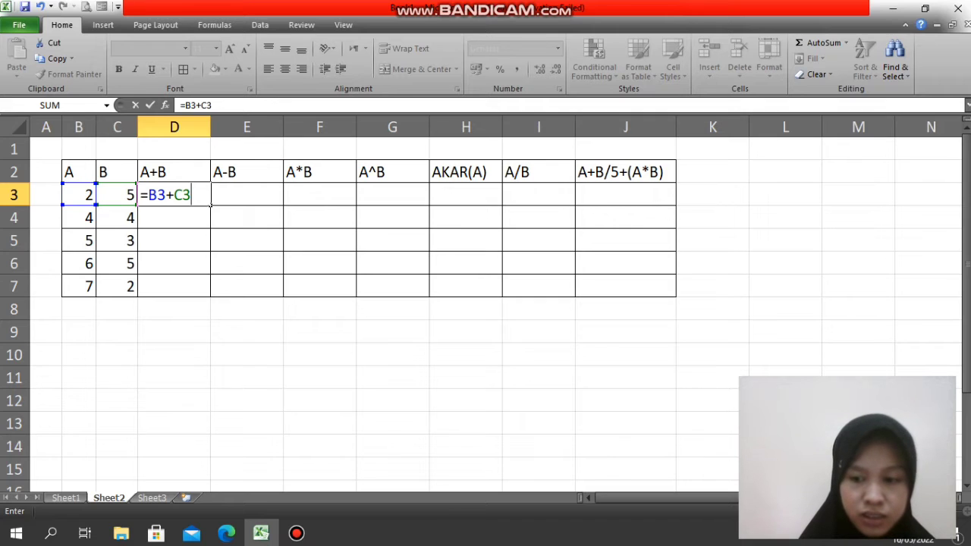
key("Return")
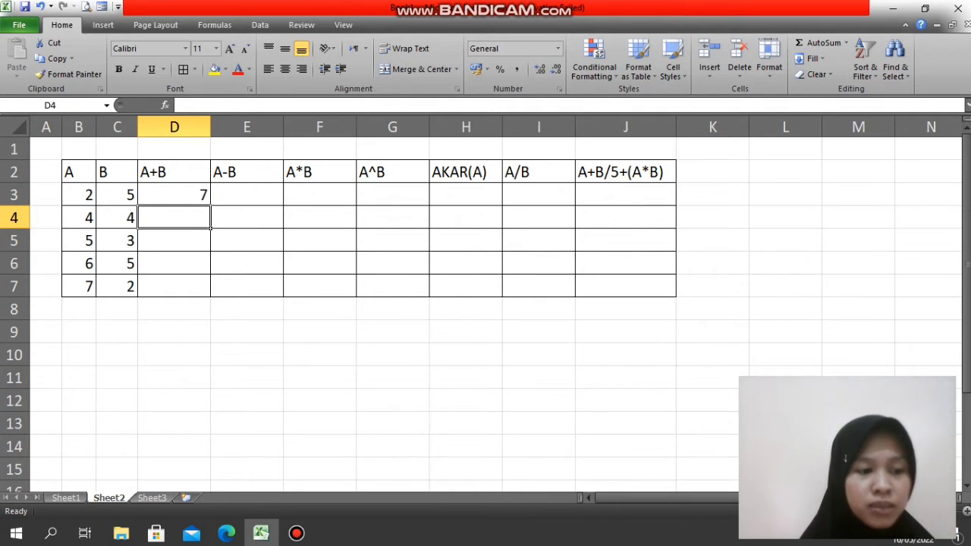
left_click(174, 195)
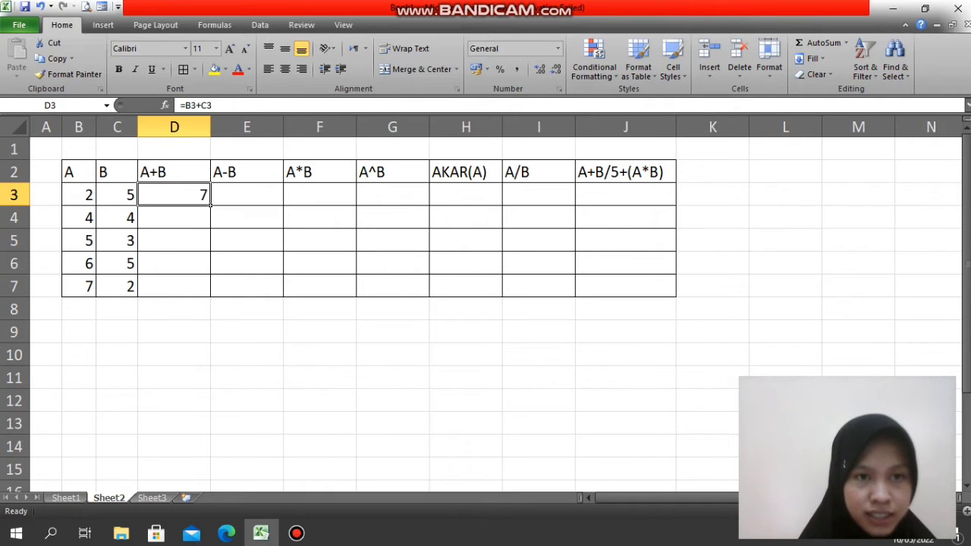
left_click_drag(211, 206, 210, 292)
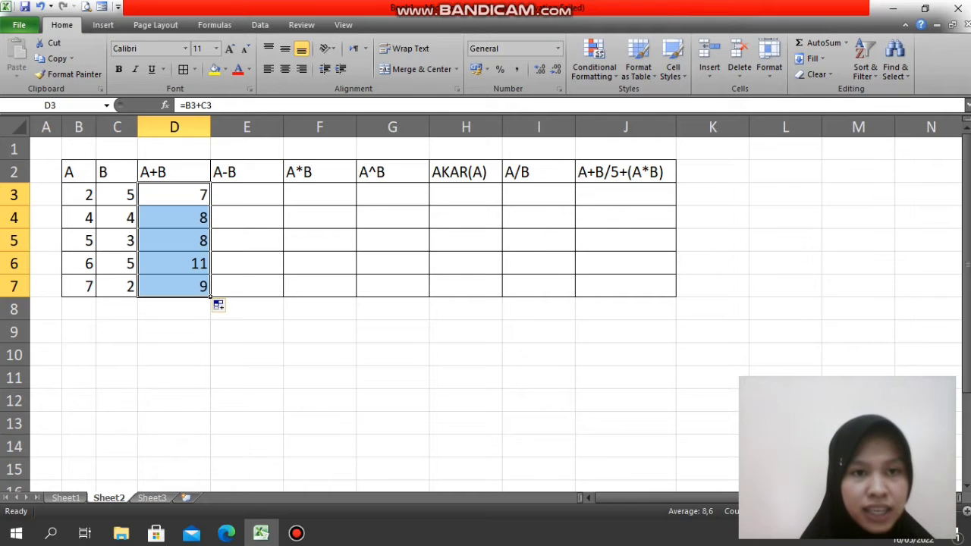
Enter =B3-C3 in E3 of the A-B column and fill the formula down to E7
left_click(247, 195)
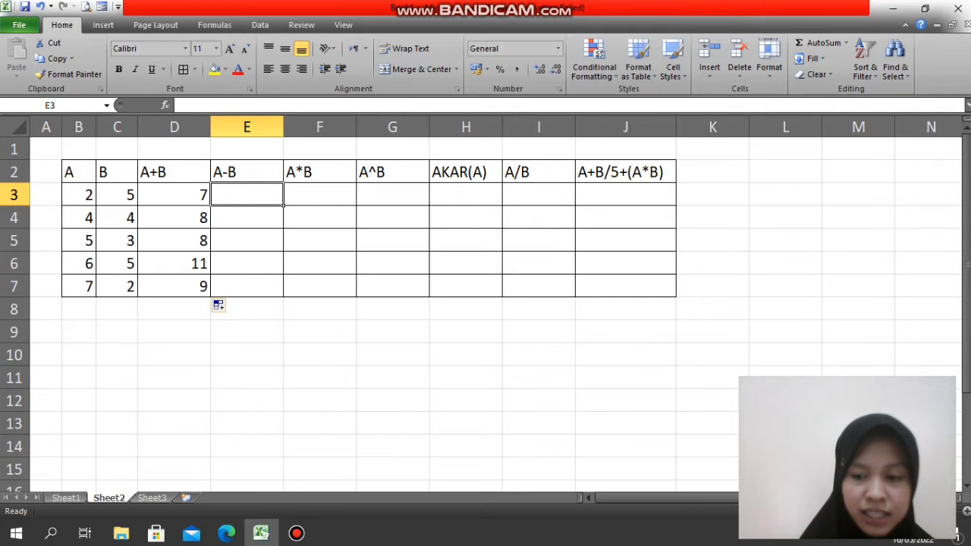
type("=")
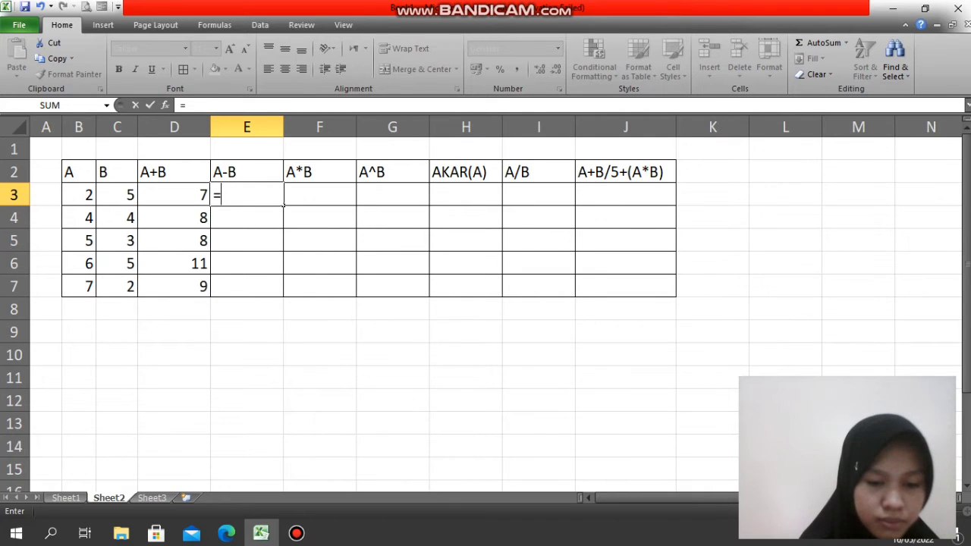
type("B3")
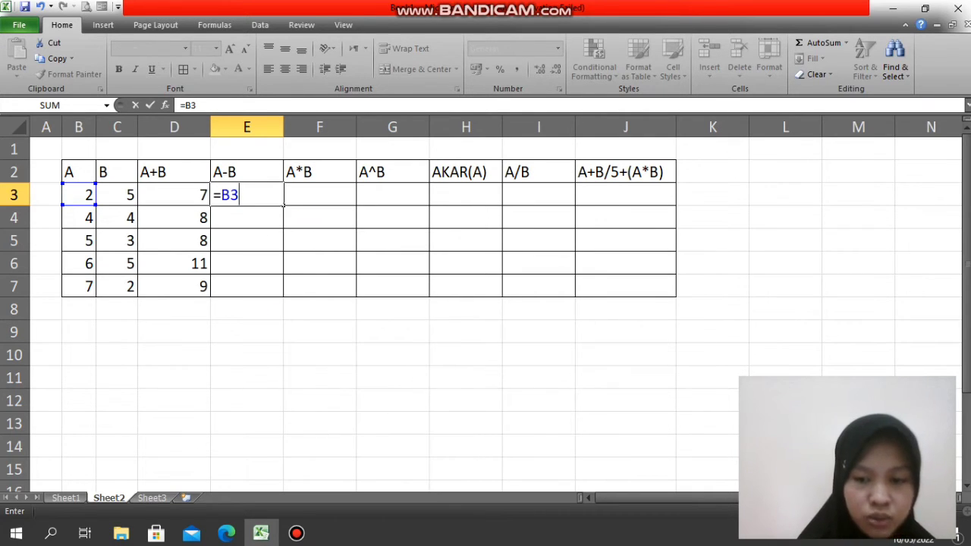
type("-")
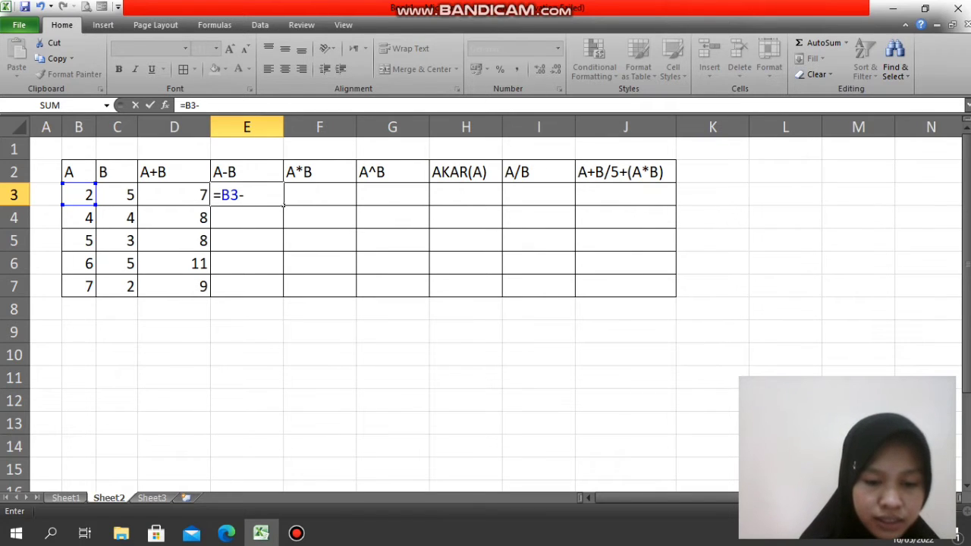
type("C3")
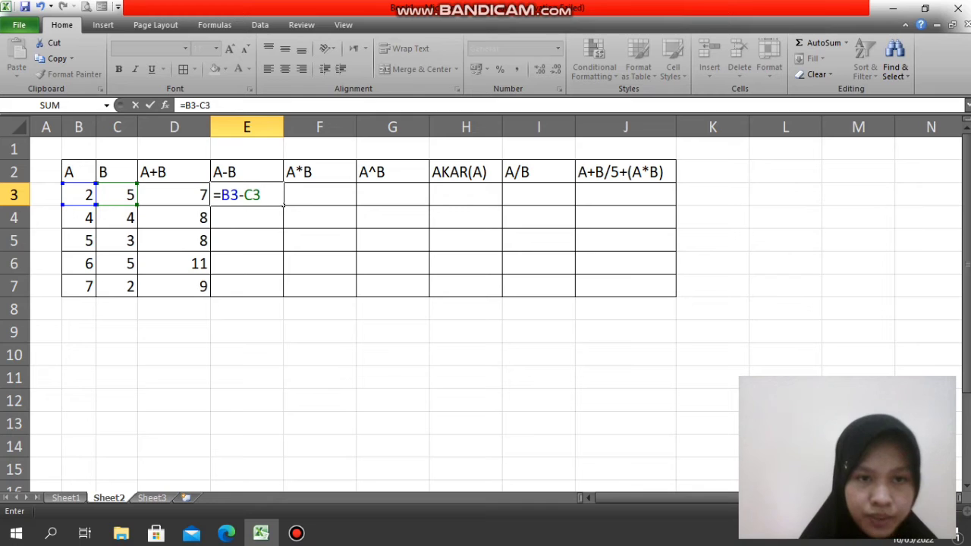
key("Return")
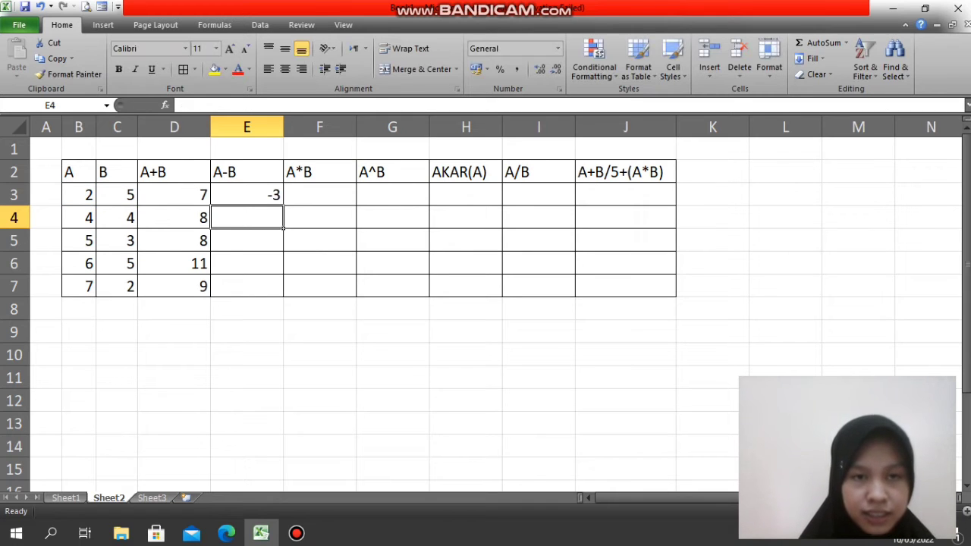
left_click(246, 195)
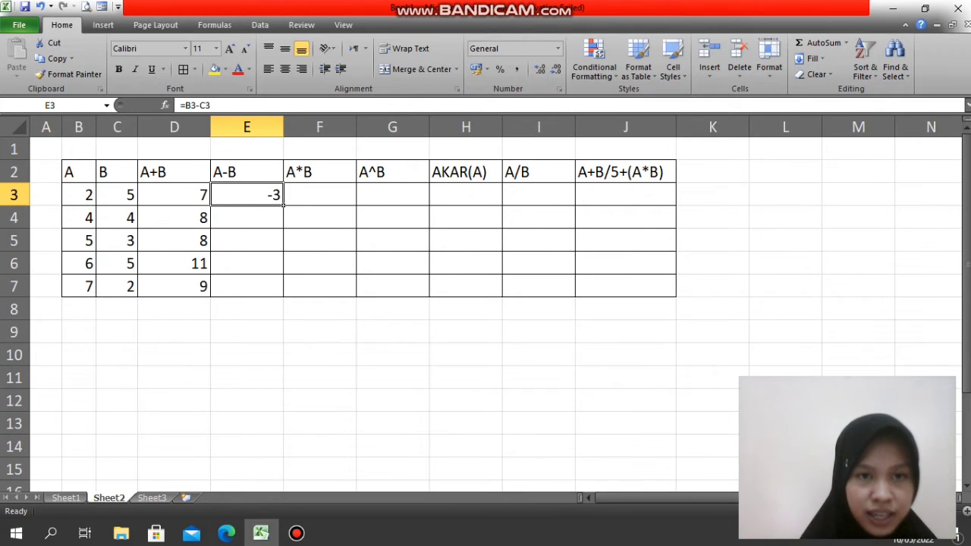
left_click_drag(284, 206, 283, 290)
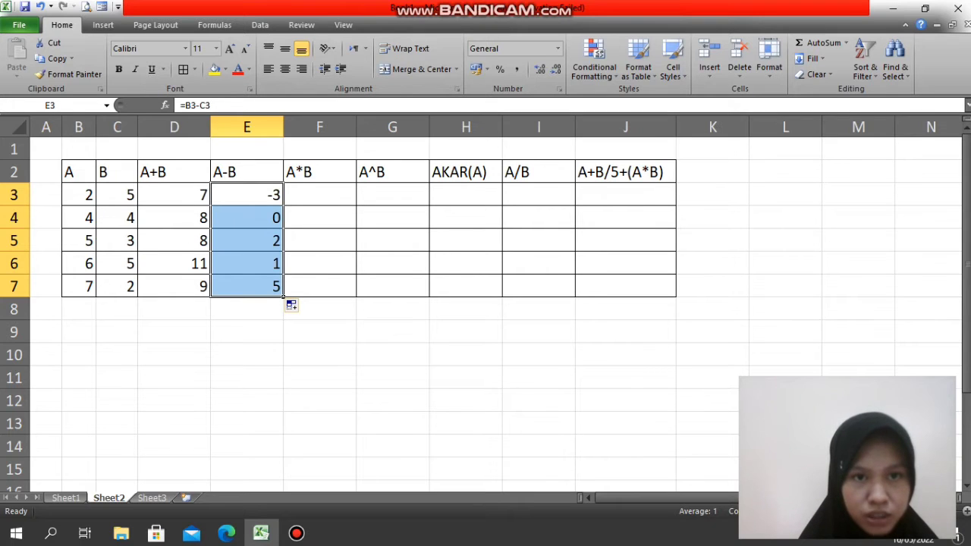
Enter =B3*C3 in F3 of the A*B column and fill the formula down to F7
left_click(319, 195)
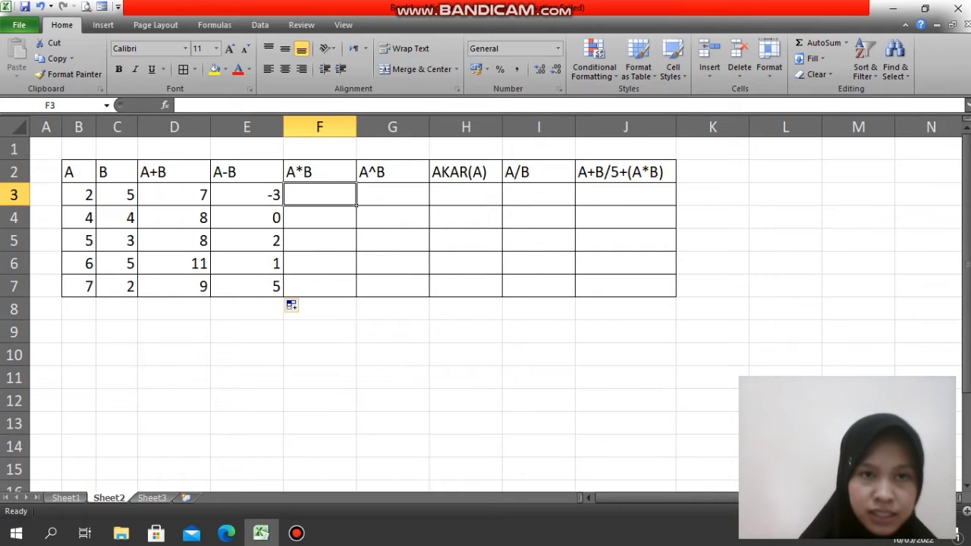
type("=")
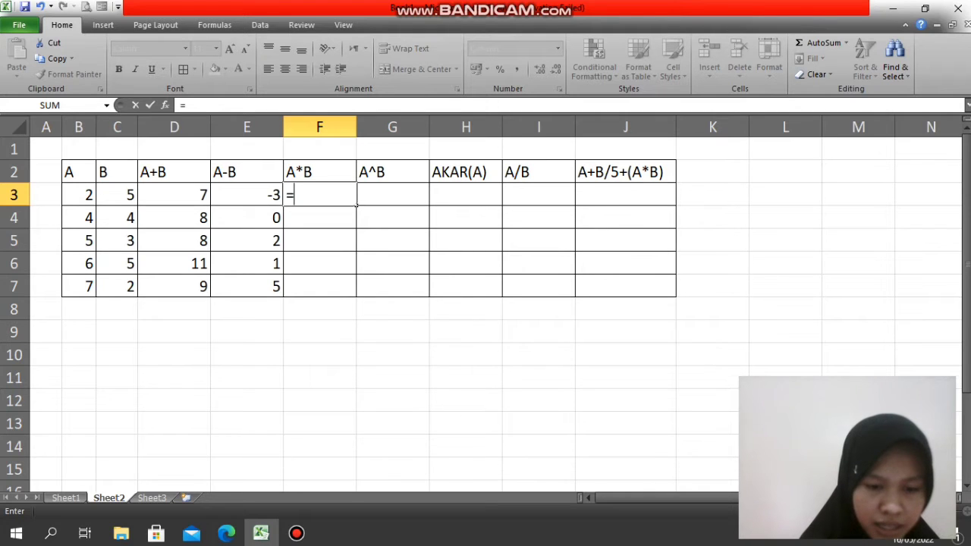
type("B3")
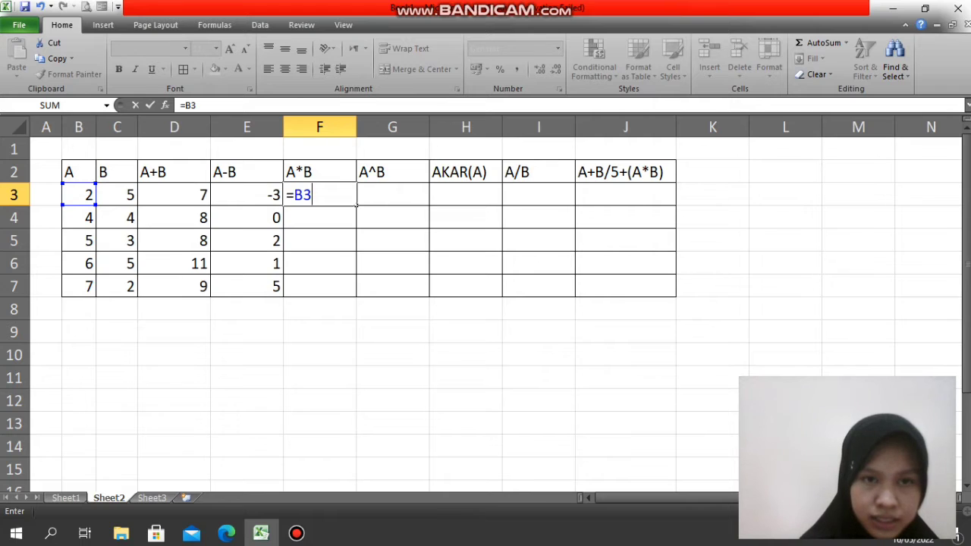
type("^")
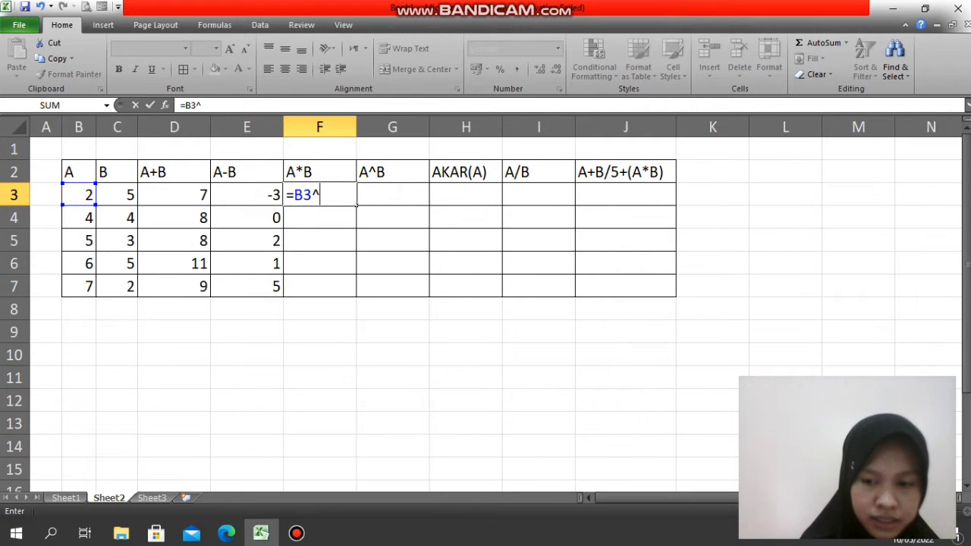
key("BackSpace")
type("*")
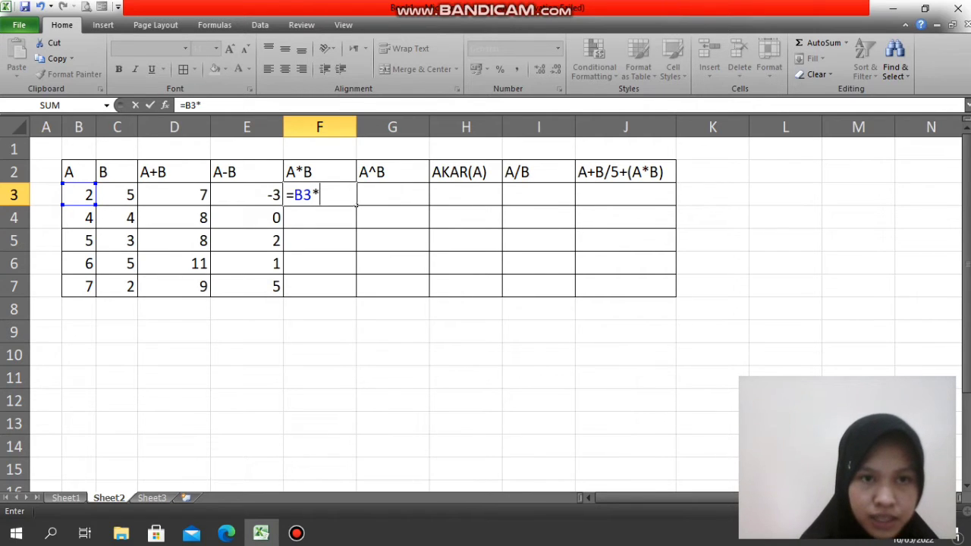
type("C")
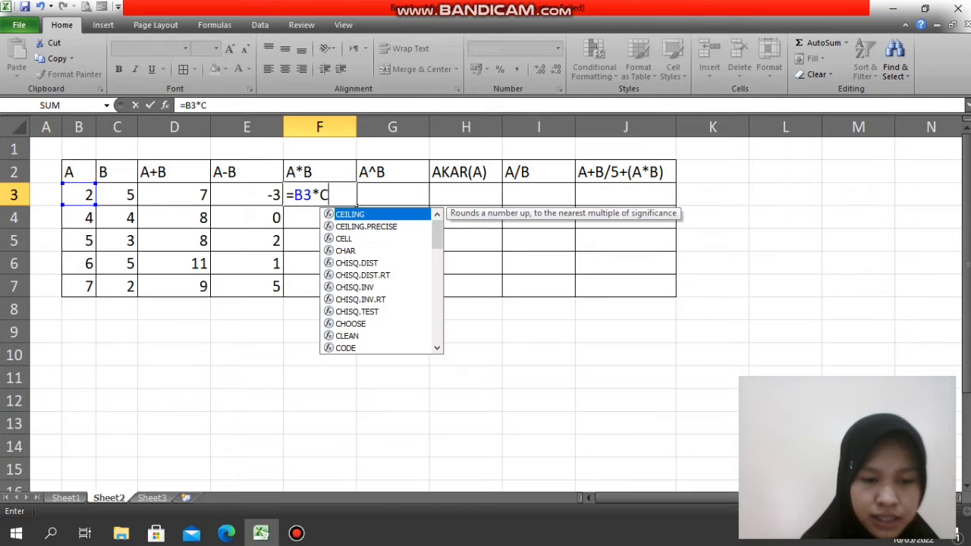
type("3")
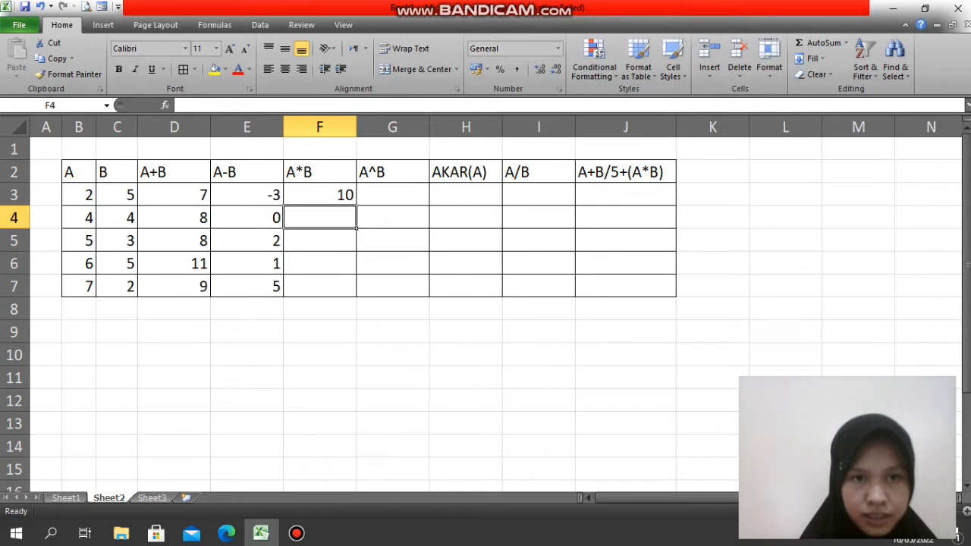
left_click(320, 195)
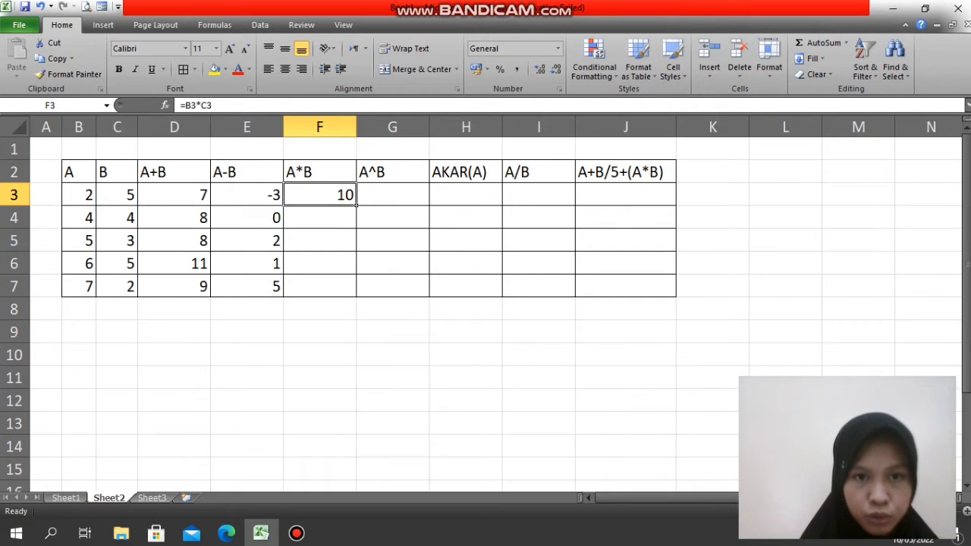
left_click_drag(356, 206, 356, 296)
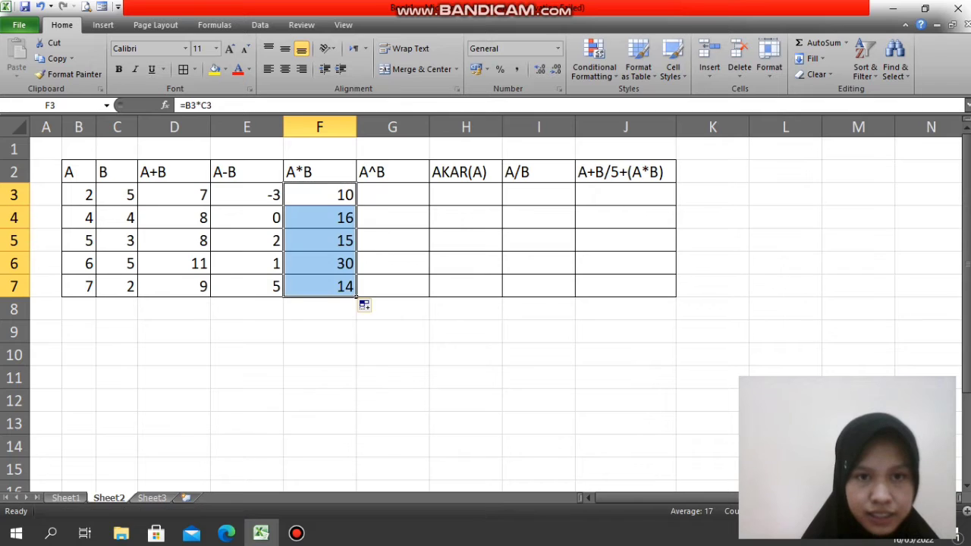
Enter =B3^C3 in G3 of the A^B column and fill the formula down to G7
left_click(392, 195)
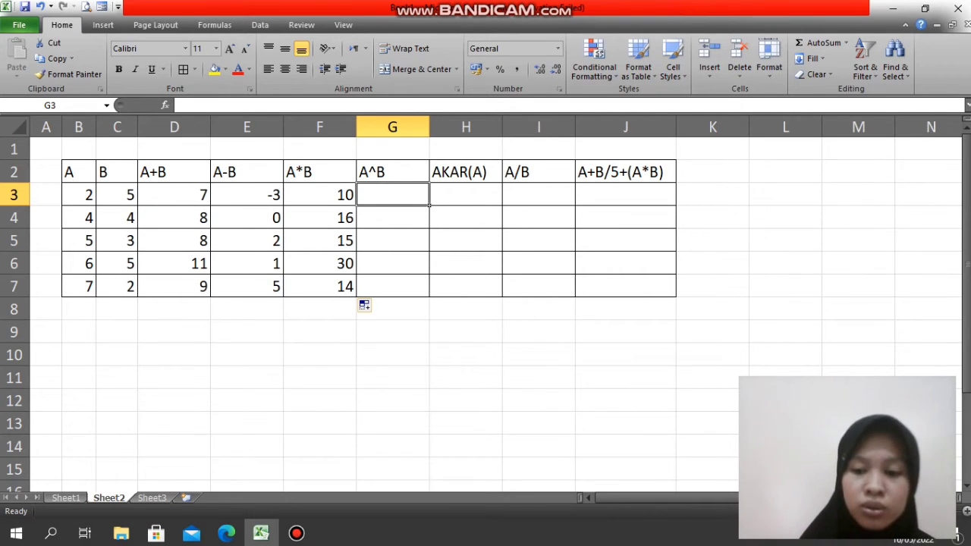
type("=")
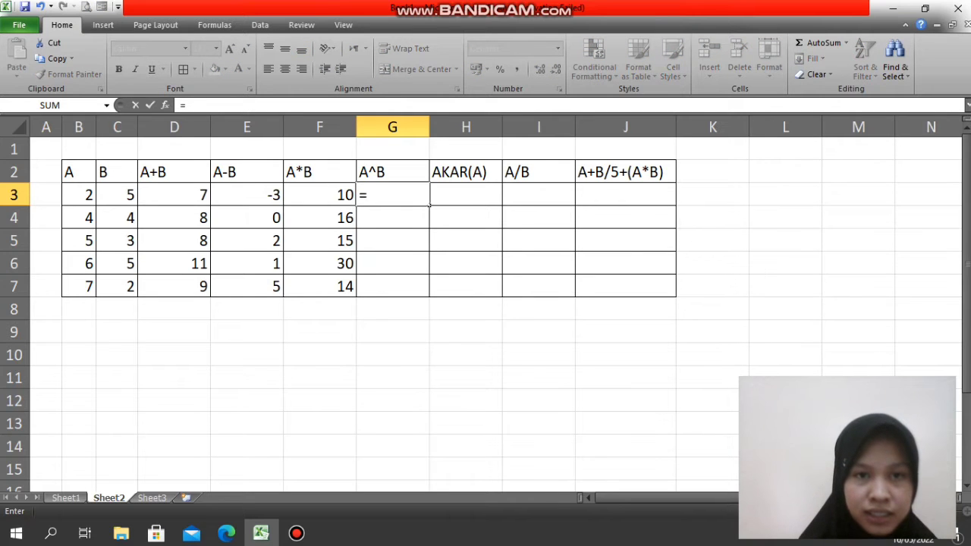
type("B3")
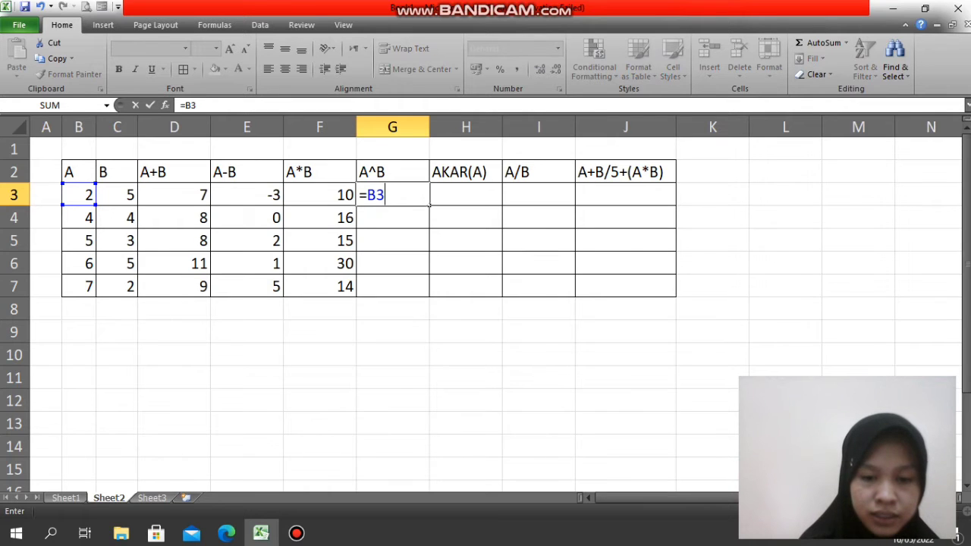
type("^")
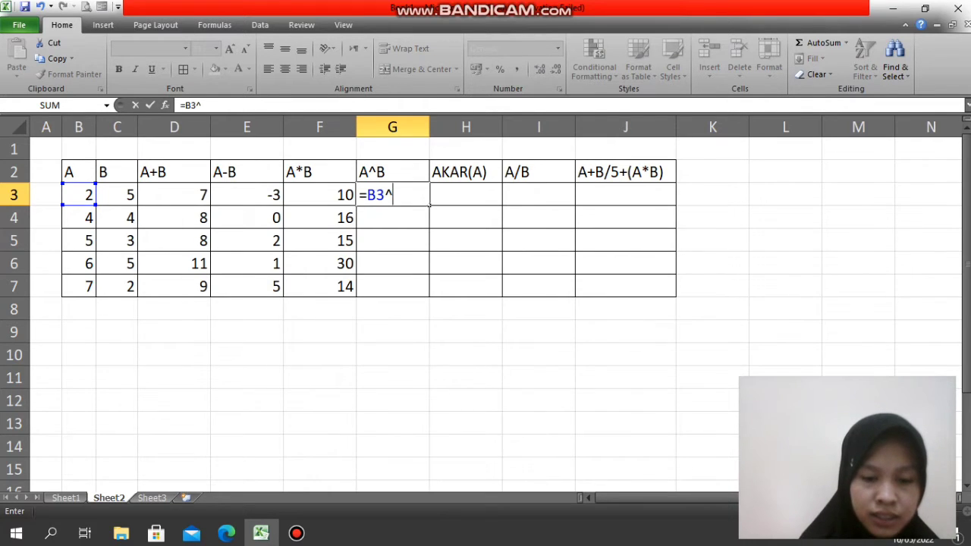
type("C3")
key("Return")
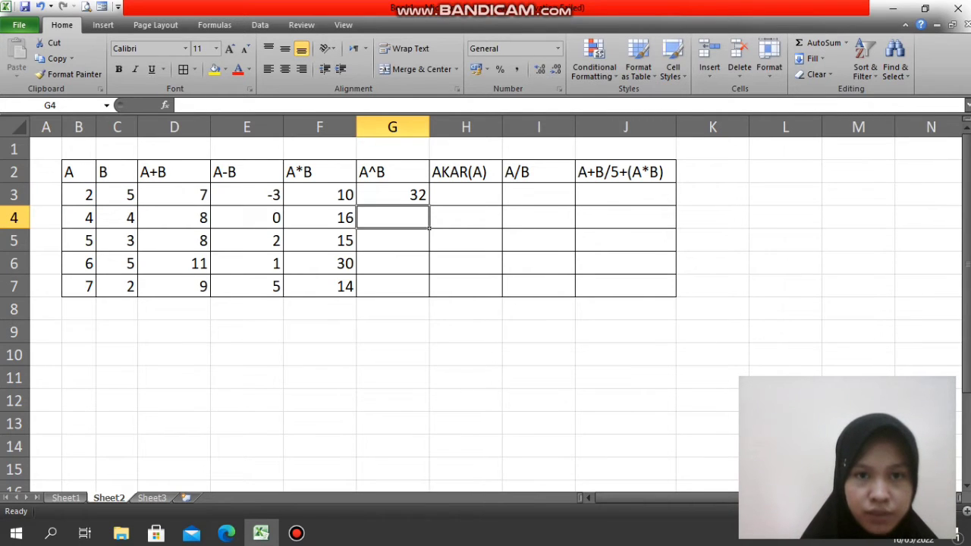
left_click(392, 195)
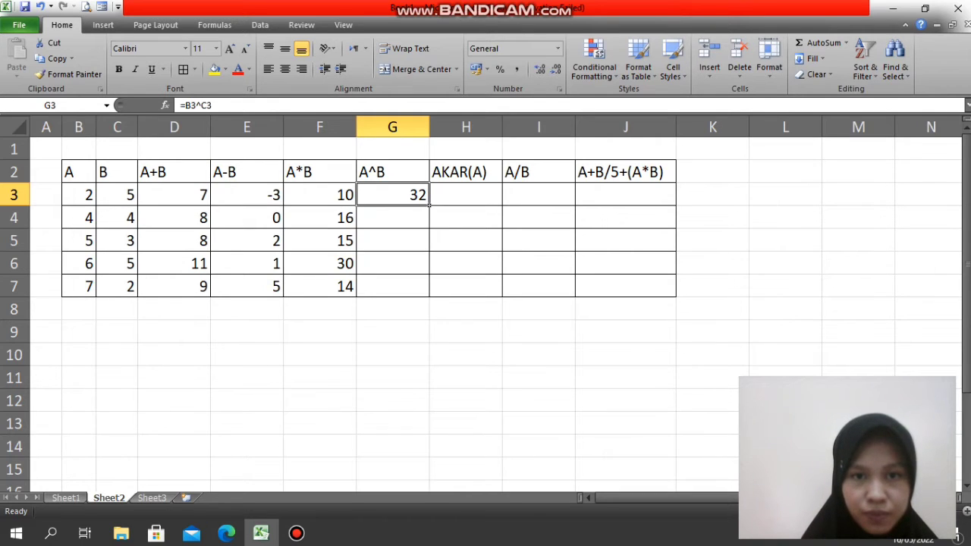
left_click_drag(430, 205, 429, 294)
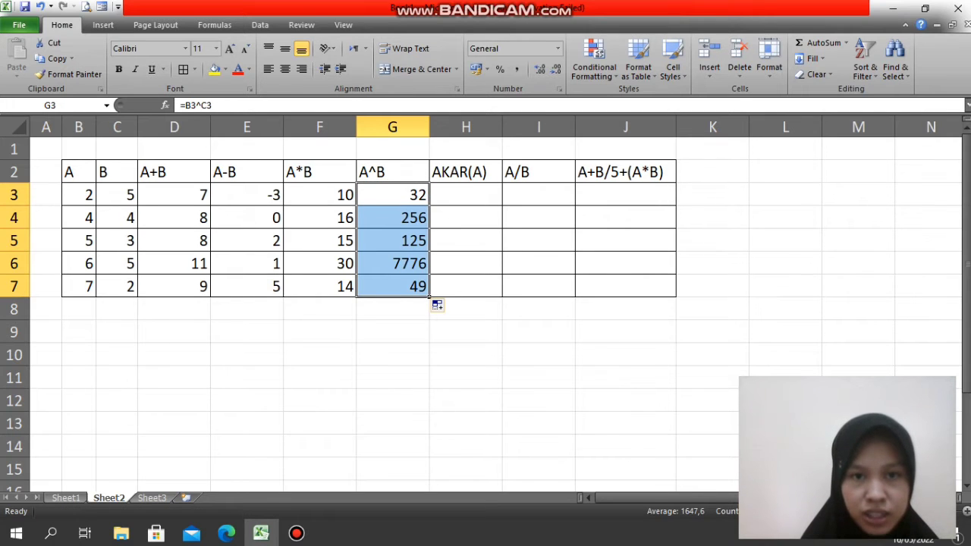
Enter =SQRT(B3) in H3 of the AKAR(A) column and fill the formula down to H7
left_click(466, 195)
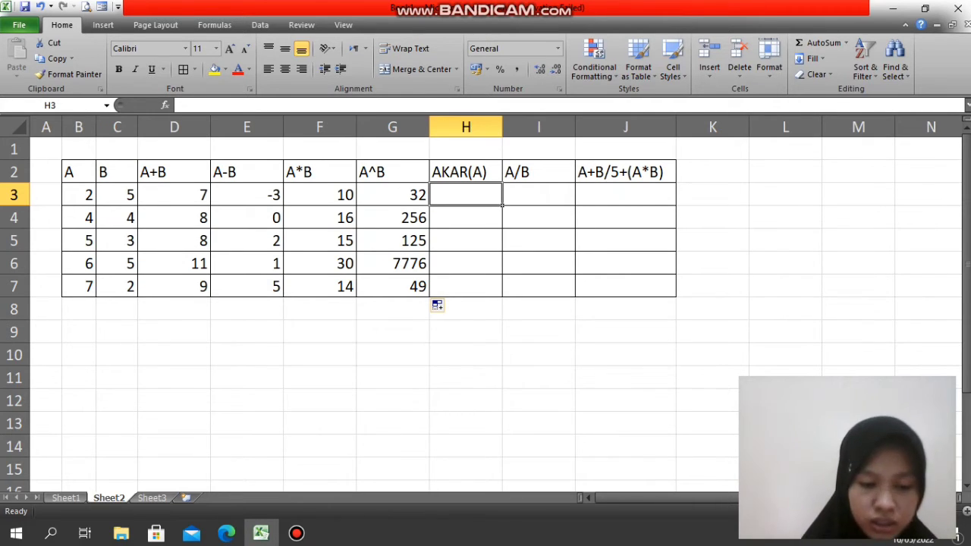
type("=S")
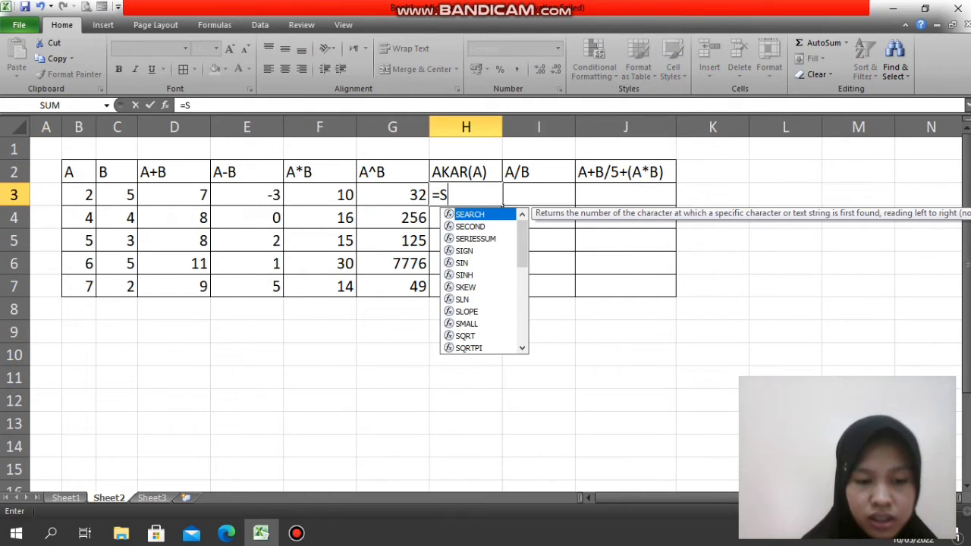
type("QRT")
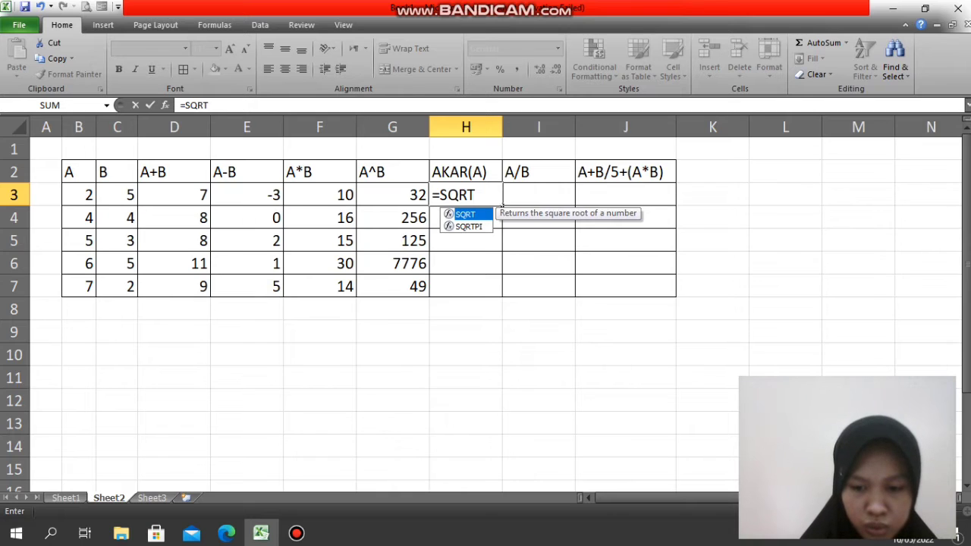
type("(")
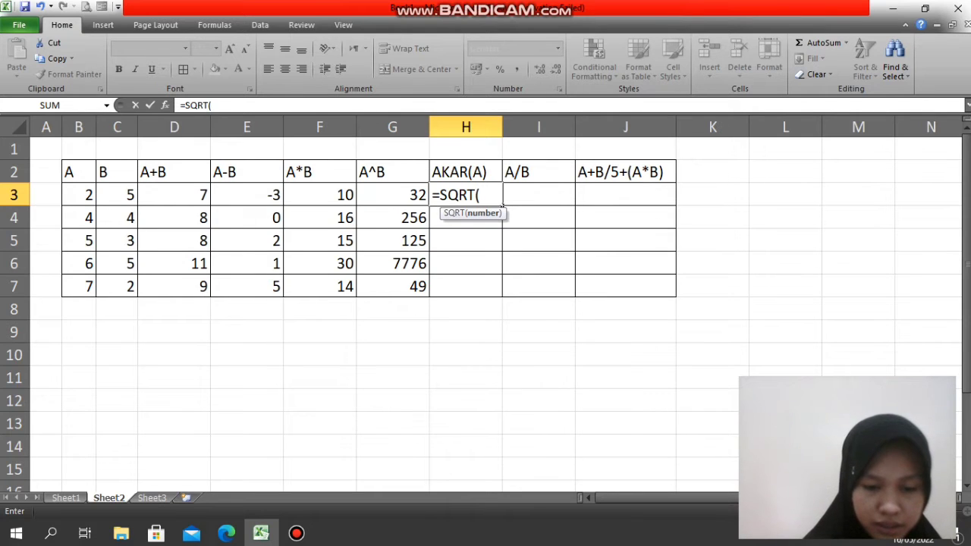
type("B3")
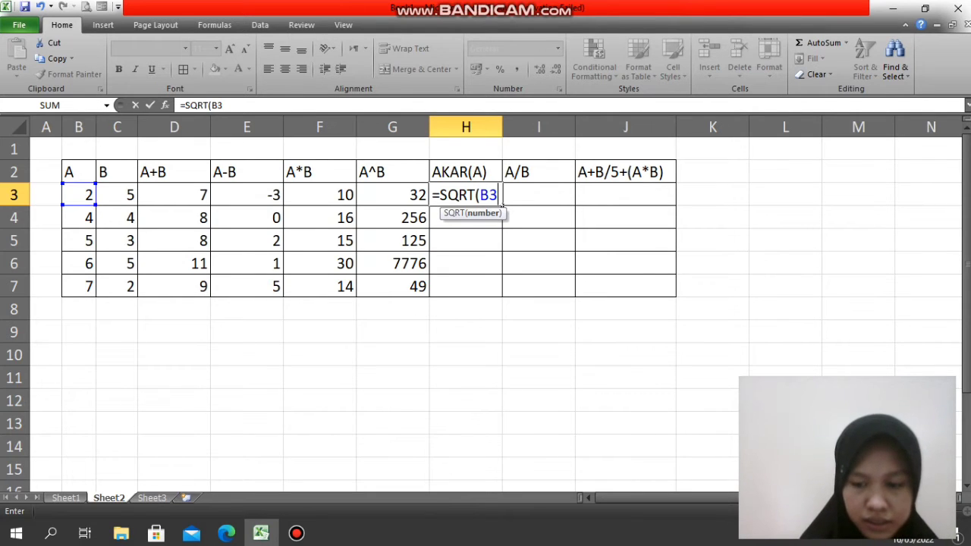
type(")")
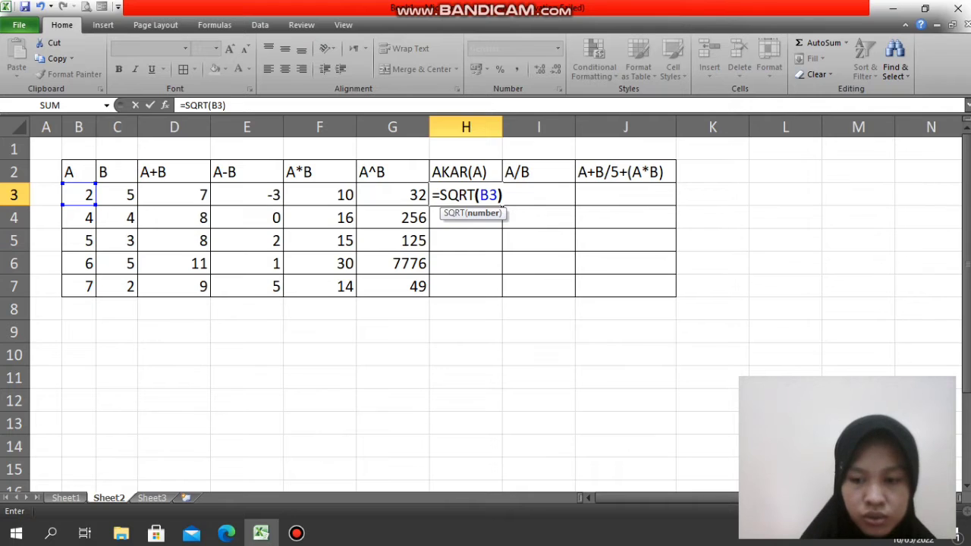
key("Return")
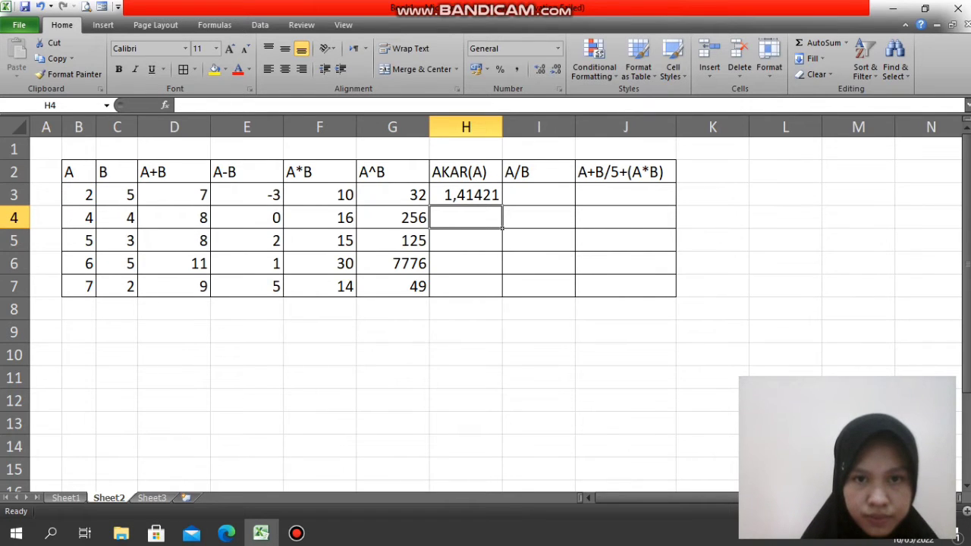
left_click(466, 195)
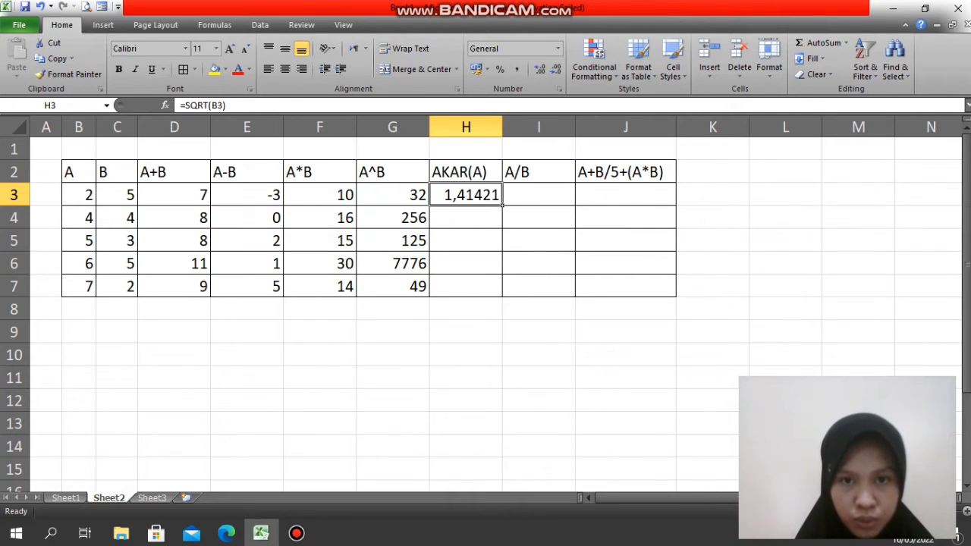
left_click_drag(501, 206, 499, 293)
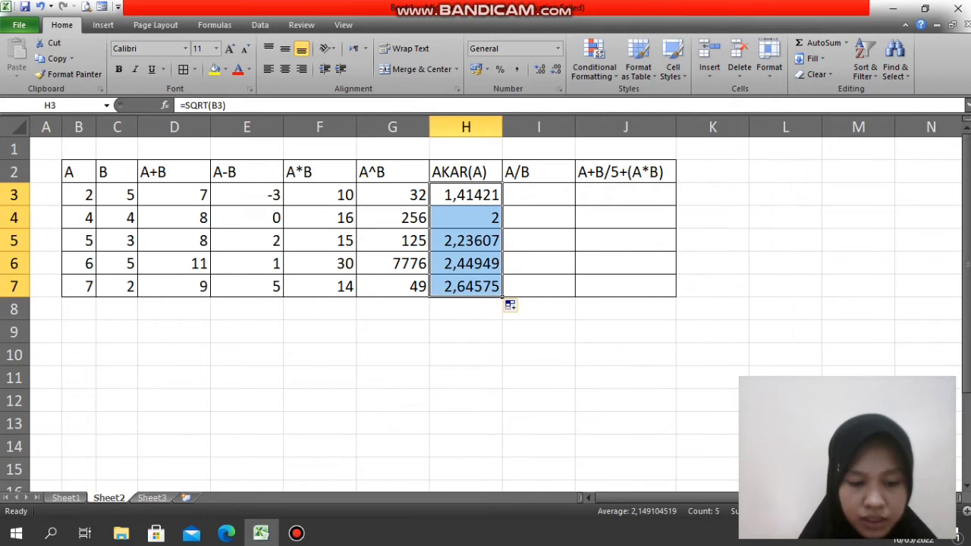
Enter =B3/C3 in I3 of the A/B column and fill the formula down to I7
left_click(539, 195)
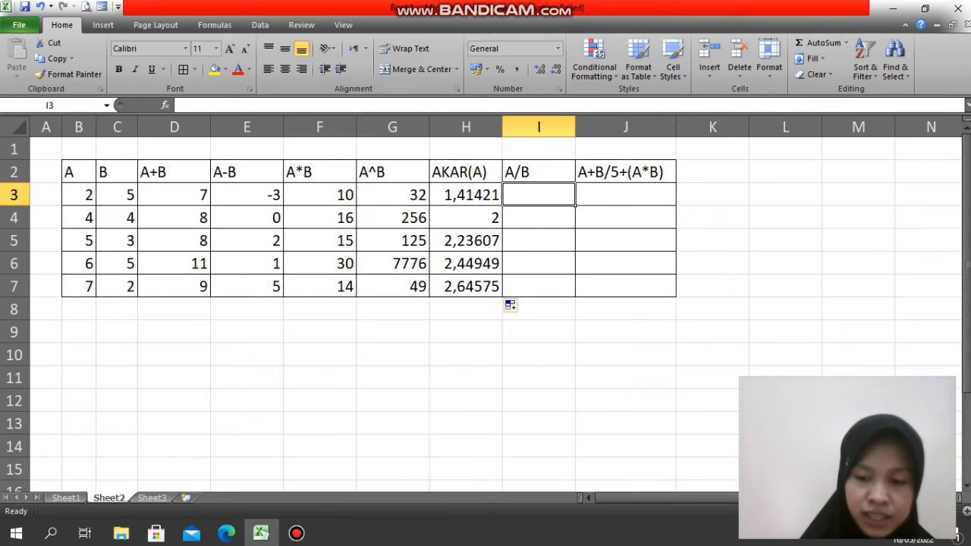
type("=")
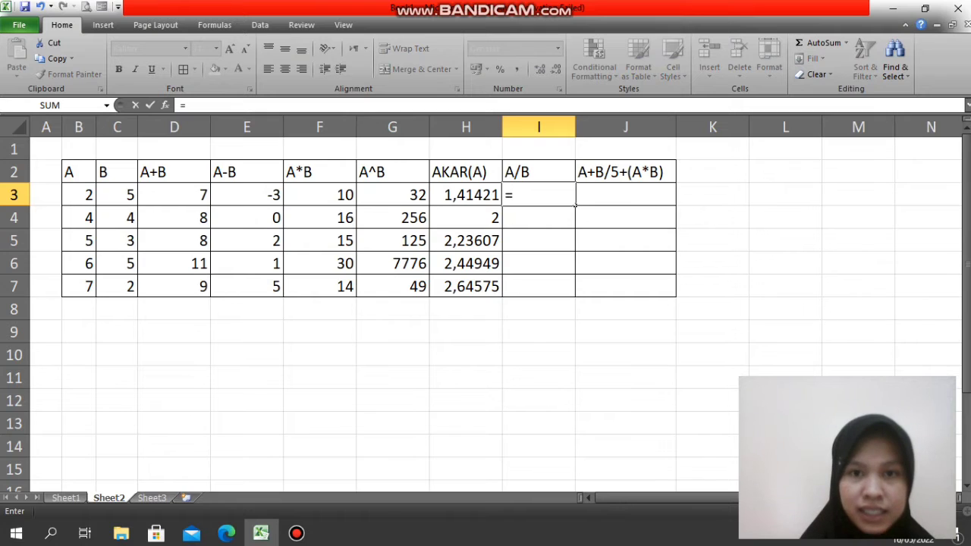
type("B")
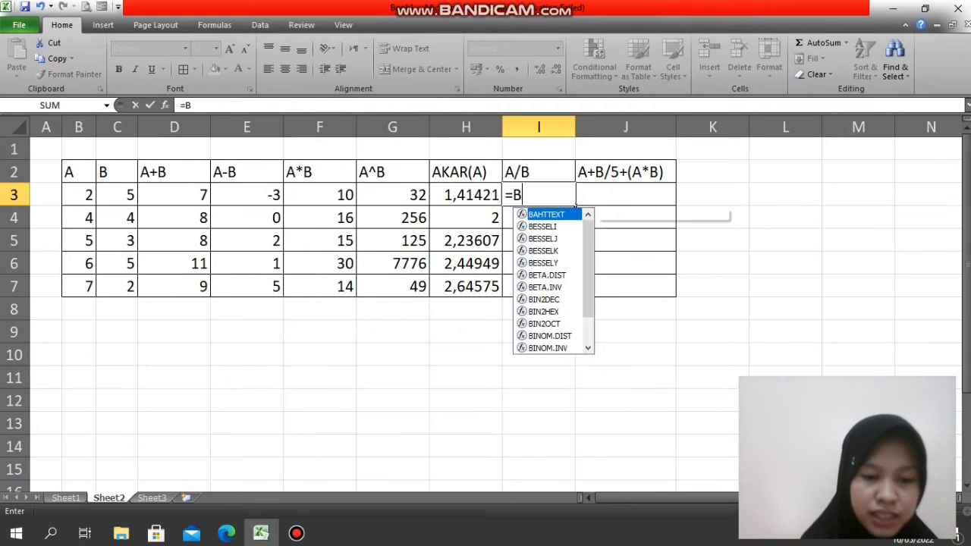
type("3/")
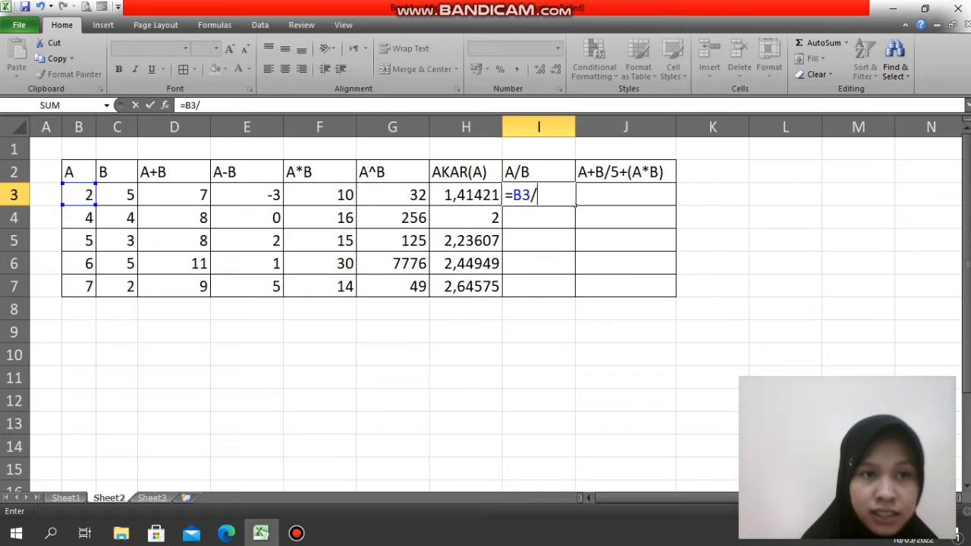
type("C3")
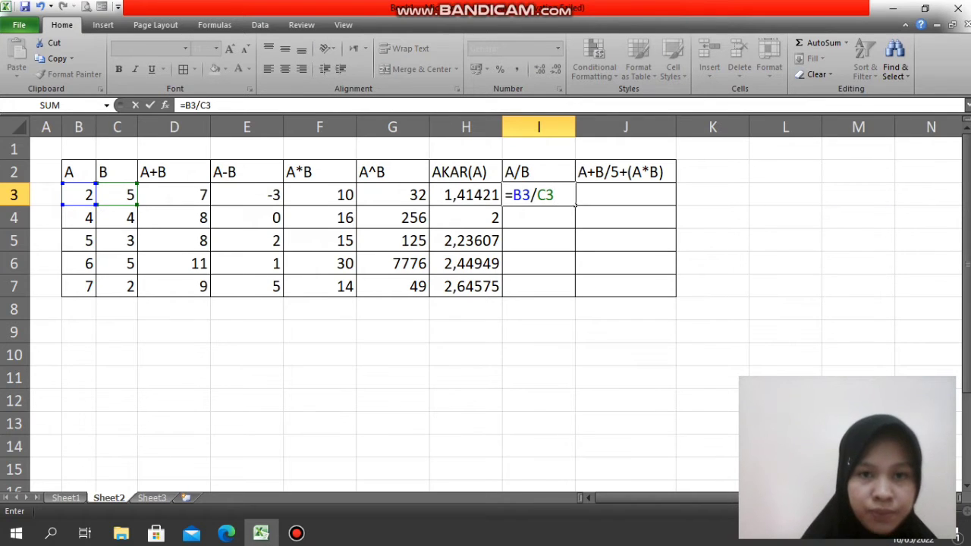
key("Return")
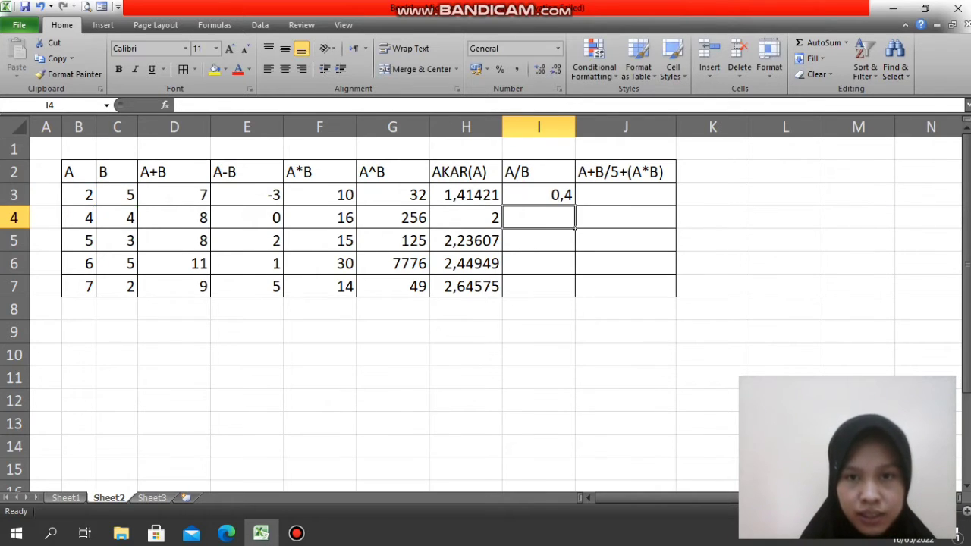
left_click(539, 195)
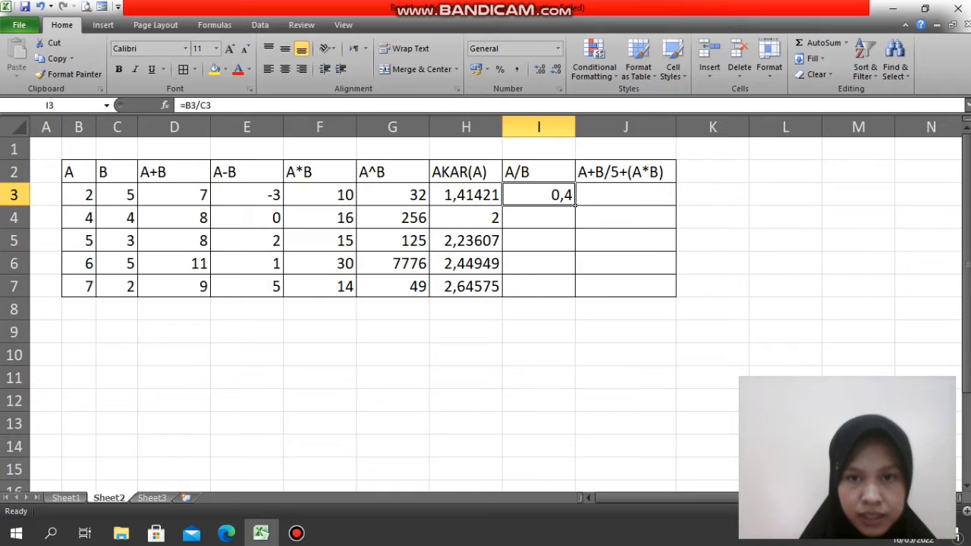
left_click_drag(575, 205, 569, 289)
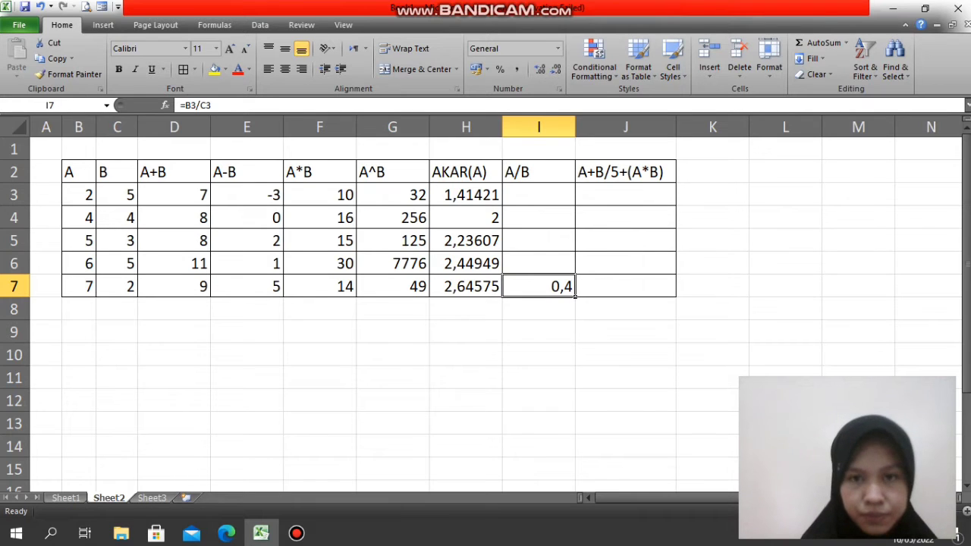
key("ctrl+z")
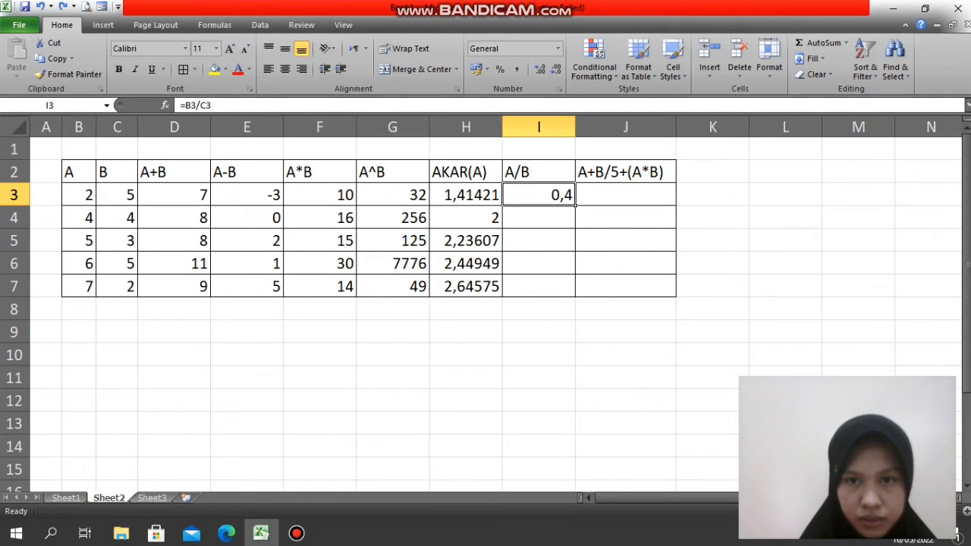
left_click_drag(575, 206, 575, 296)
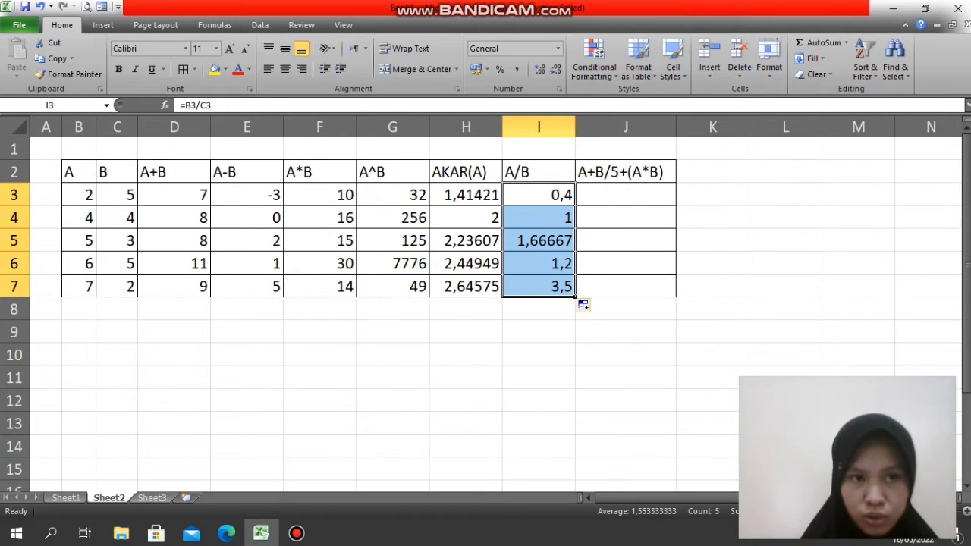
Enter =B3+C3/5+(B3*C3) in J3 of the A+B/5+(A*B) column and fill the formula down to J7
left_click(626, 195)
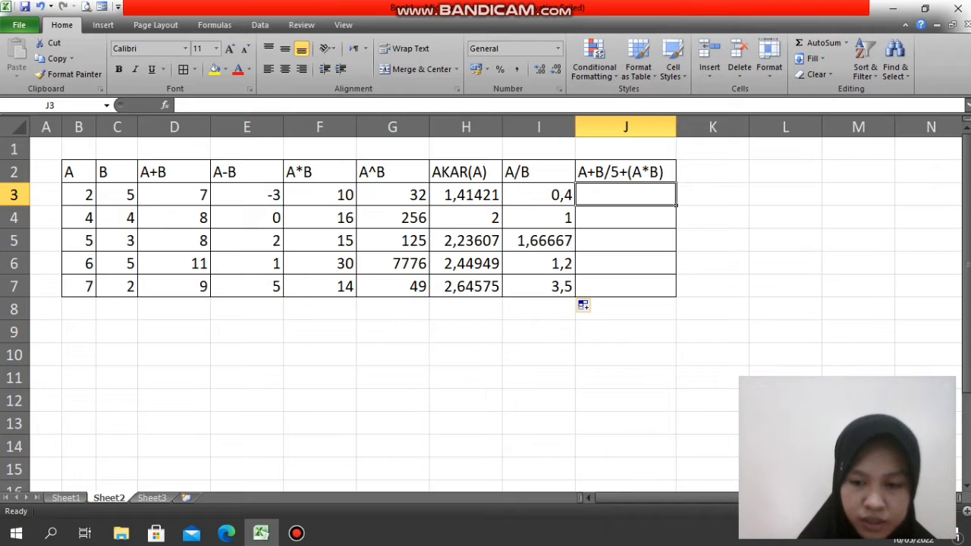
type("=")
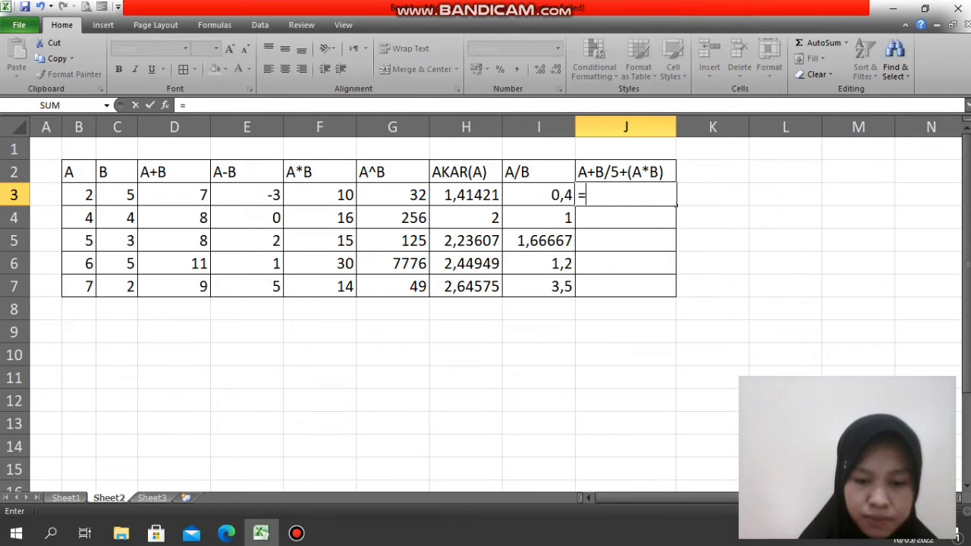
type("B3")
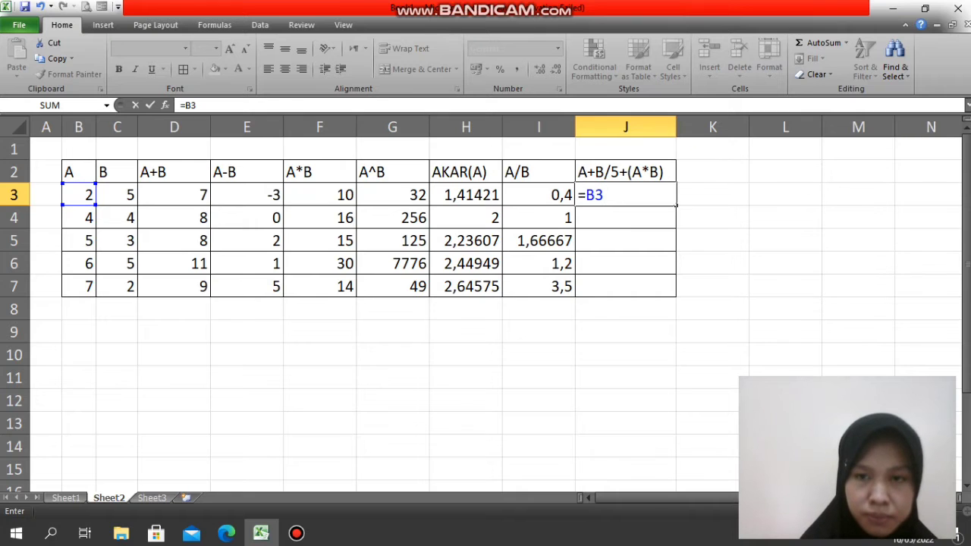
type("+C3")
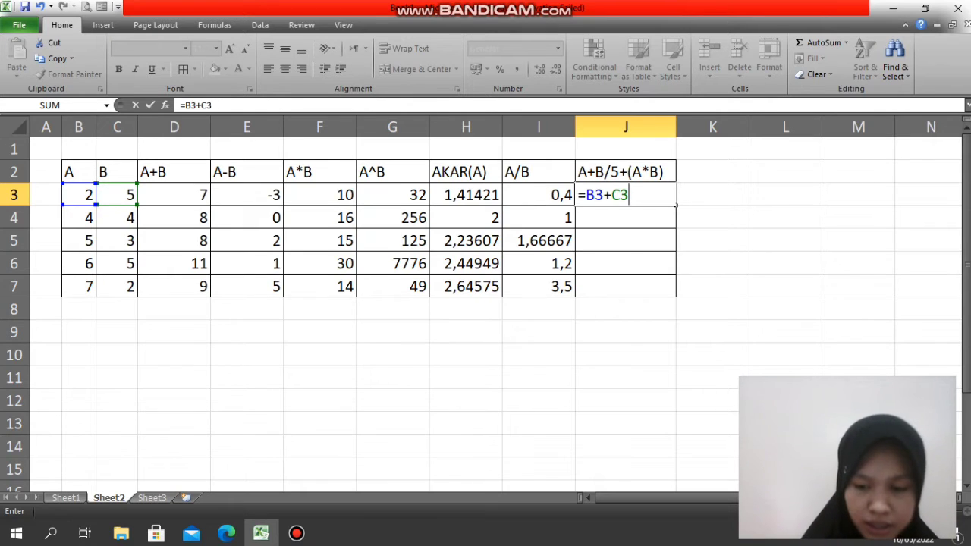
type("/")
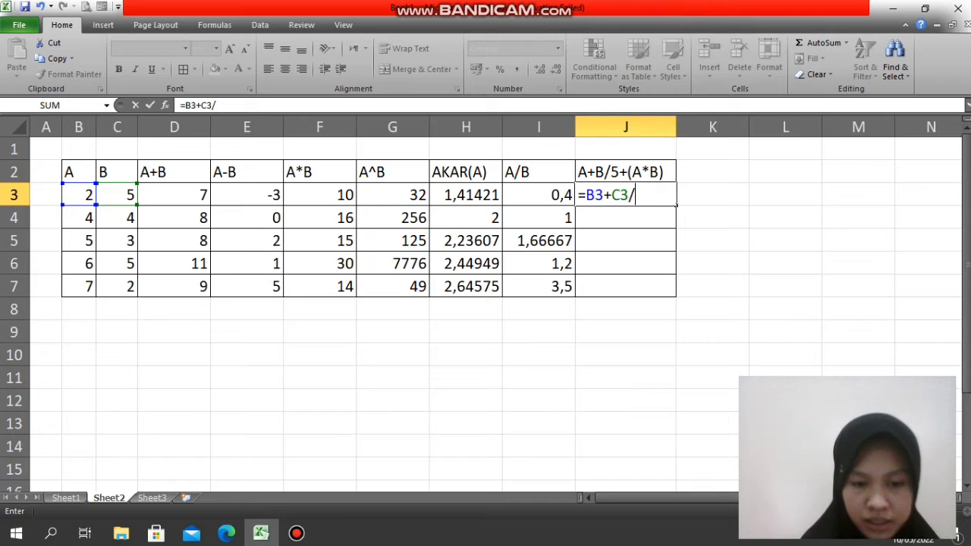
type("5")
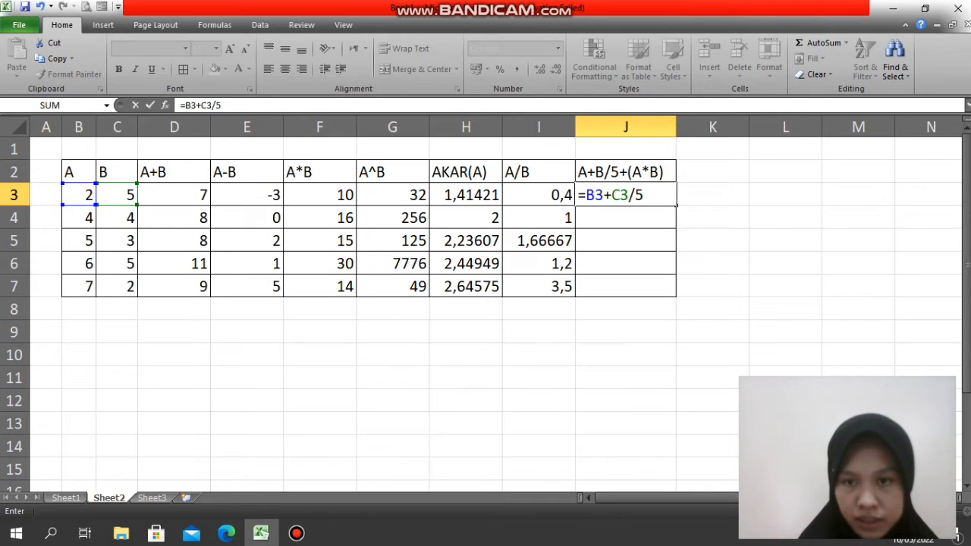
type("+")
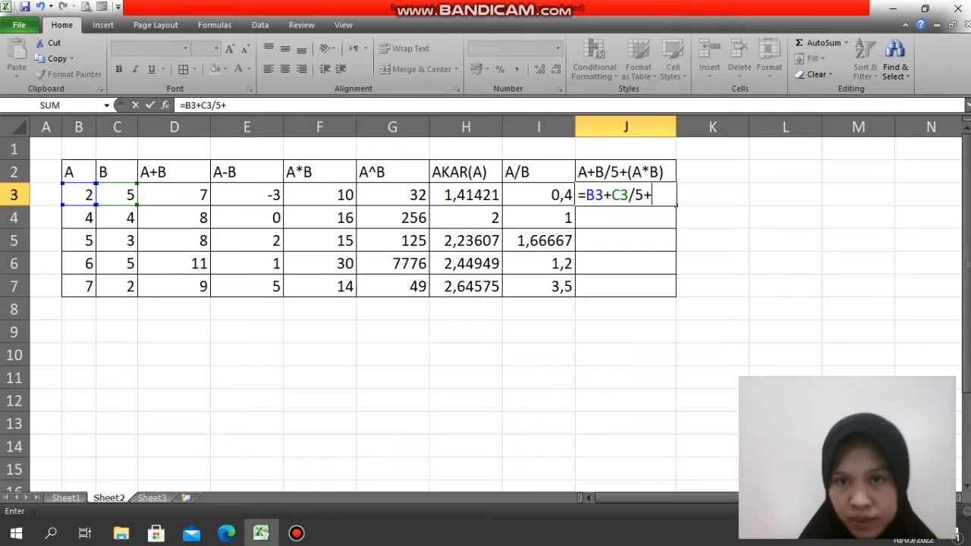
type("(")
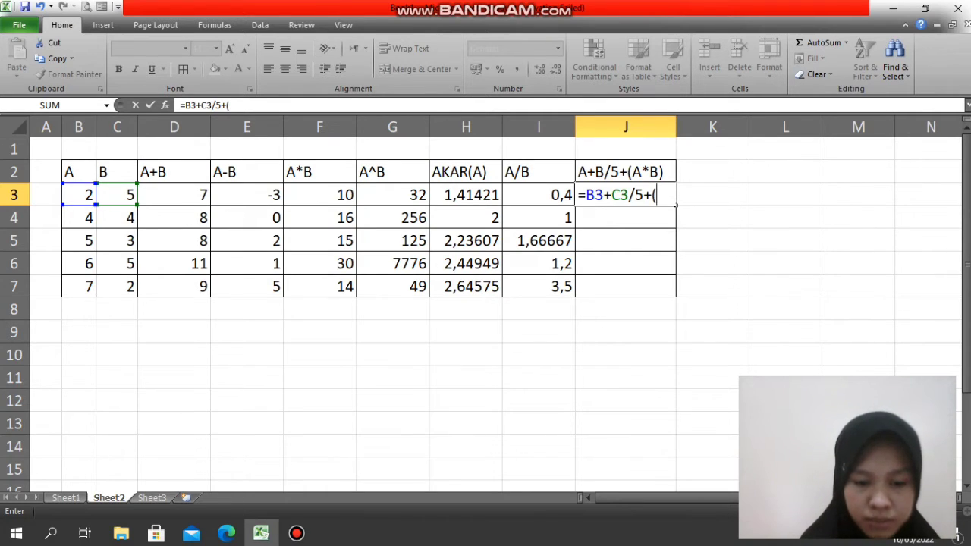
type("B3")
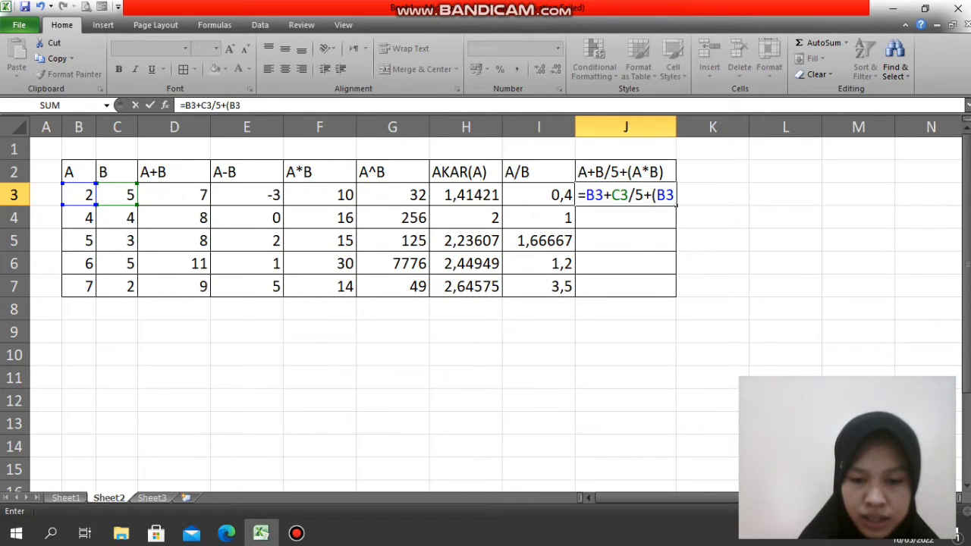
type("*")
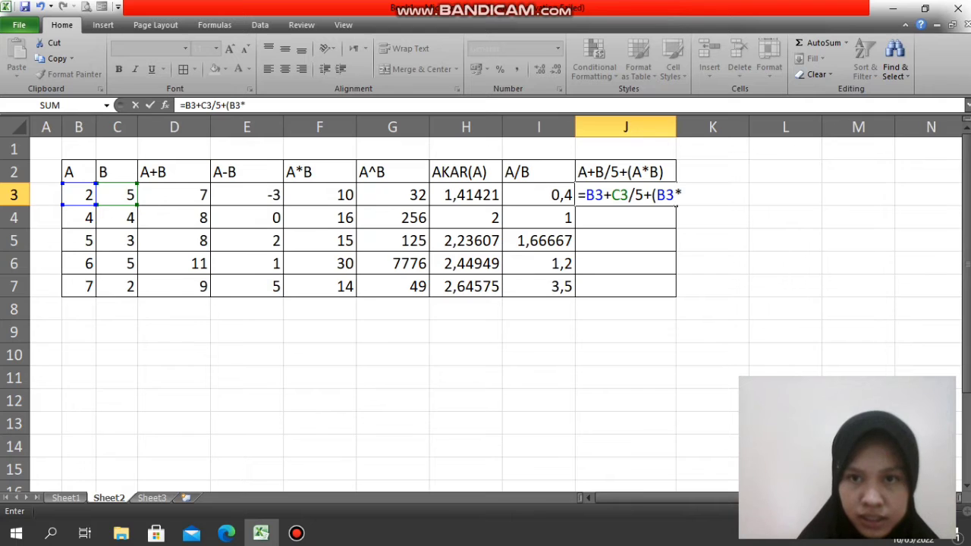
type("C3")
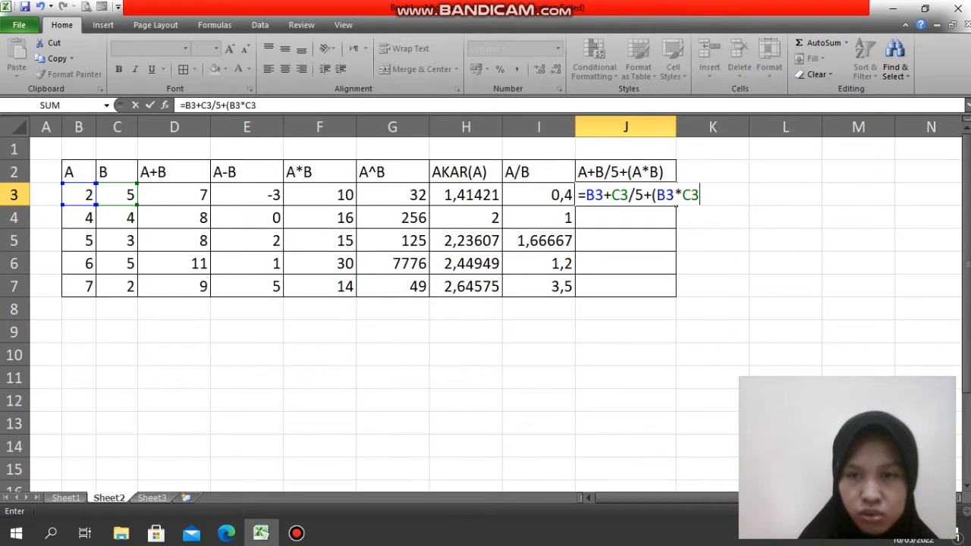
type(")")
key("Return")
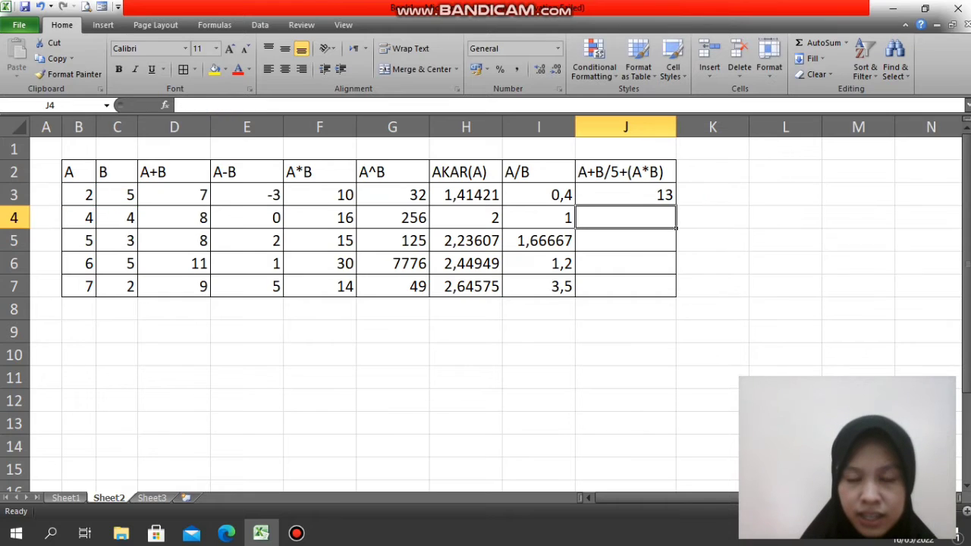
left_click(626, 195)
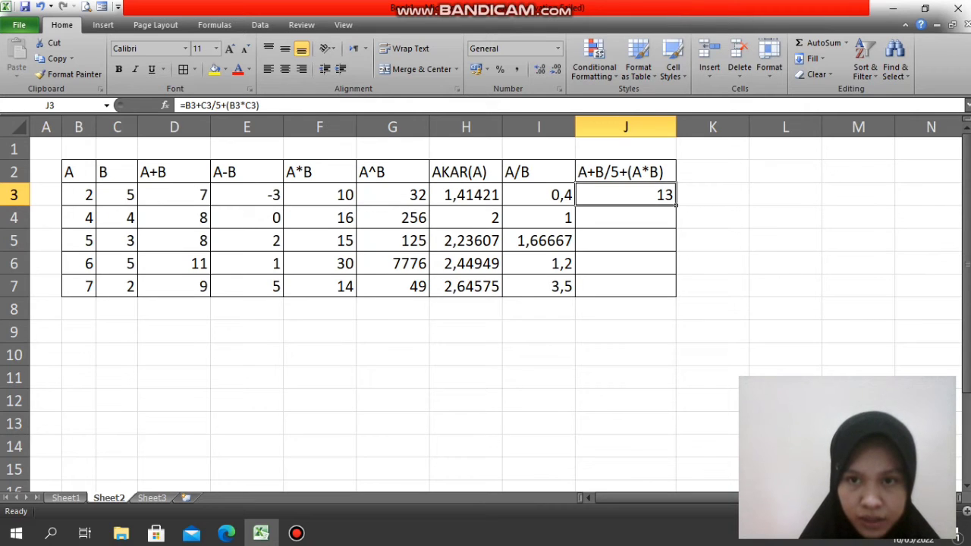
left_click_drag(676, 206, 673, 294)
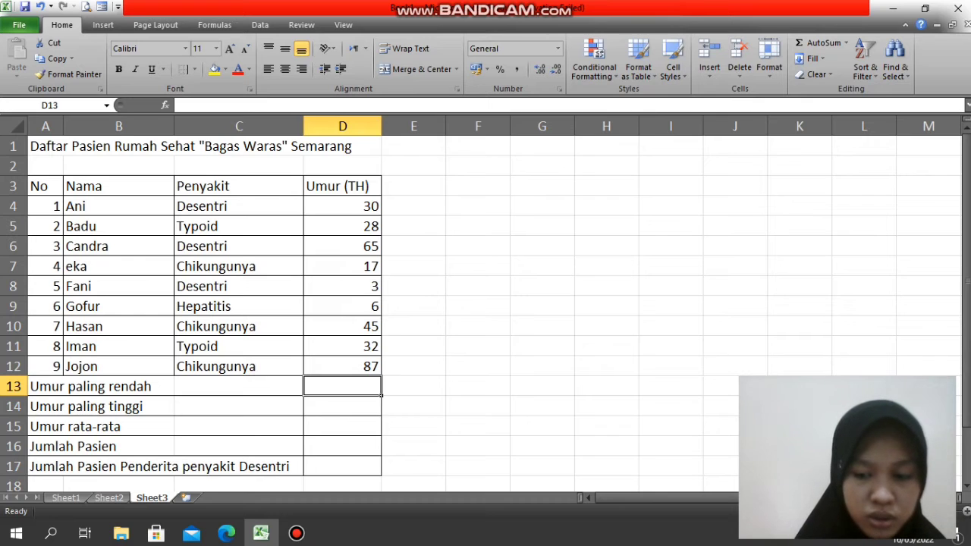
Enter =MIN(D4:D12) in D13 of Sheet3 for the Umur paling rendah row
type("=")
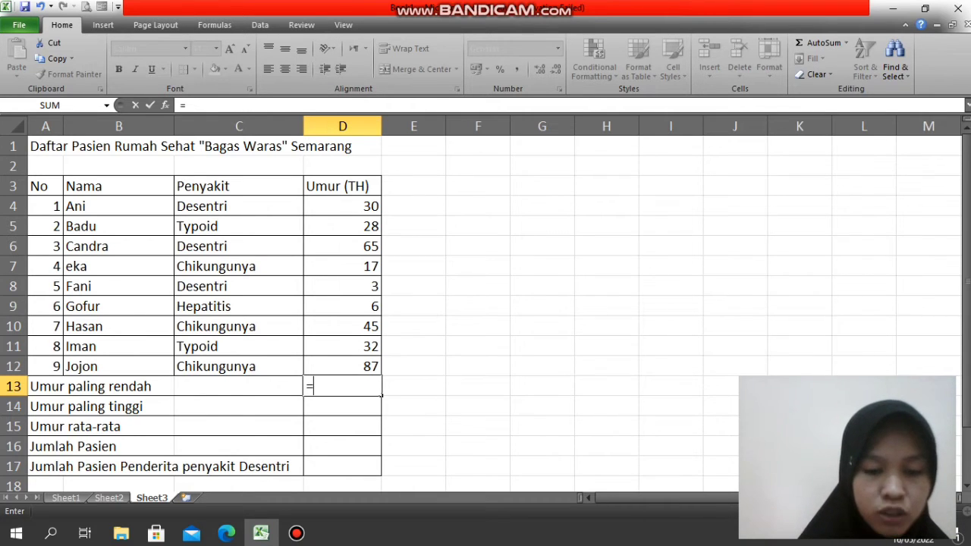
key("Caps_Lock")
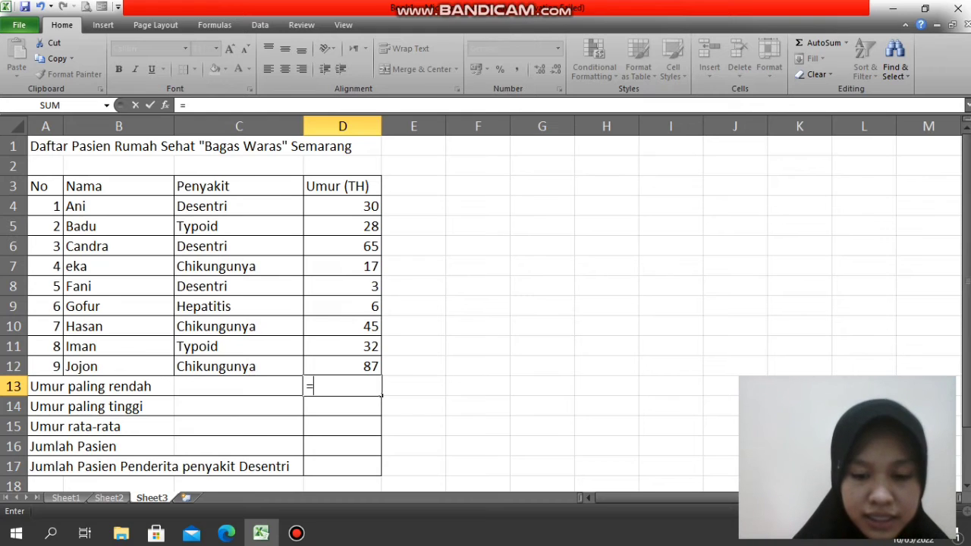
type("MIN")
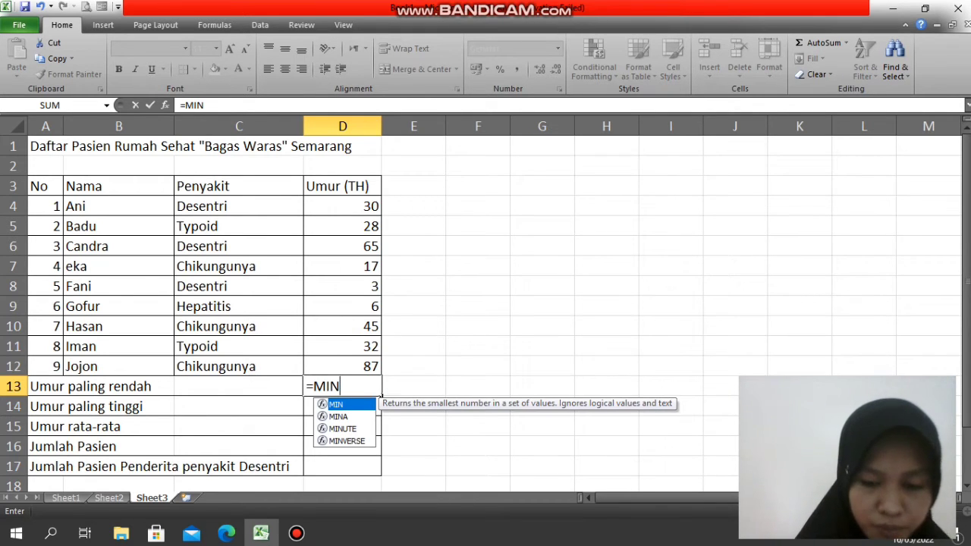
type("(")
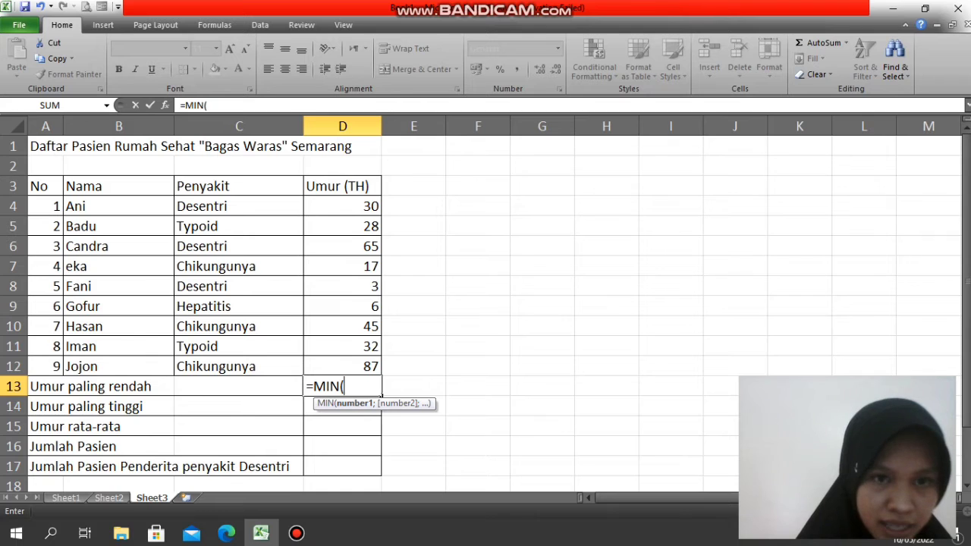
type("D4")
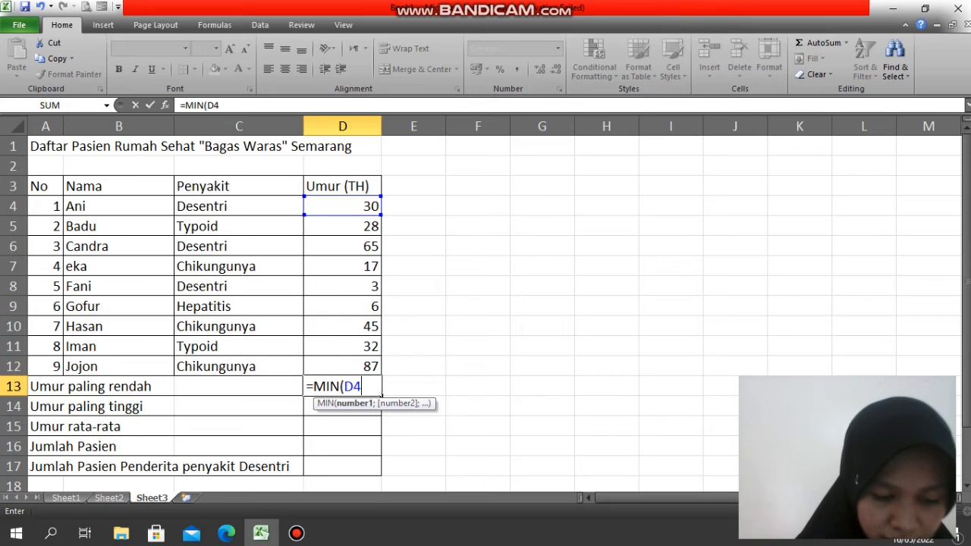
type(":")
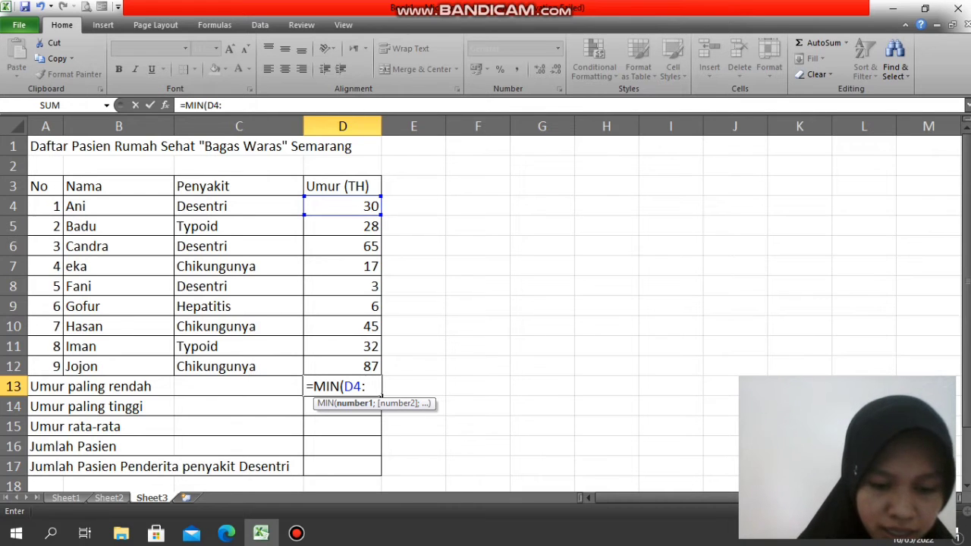
type("D12")
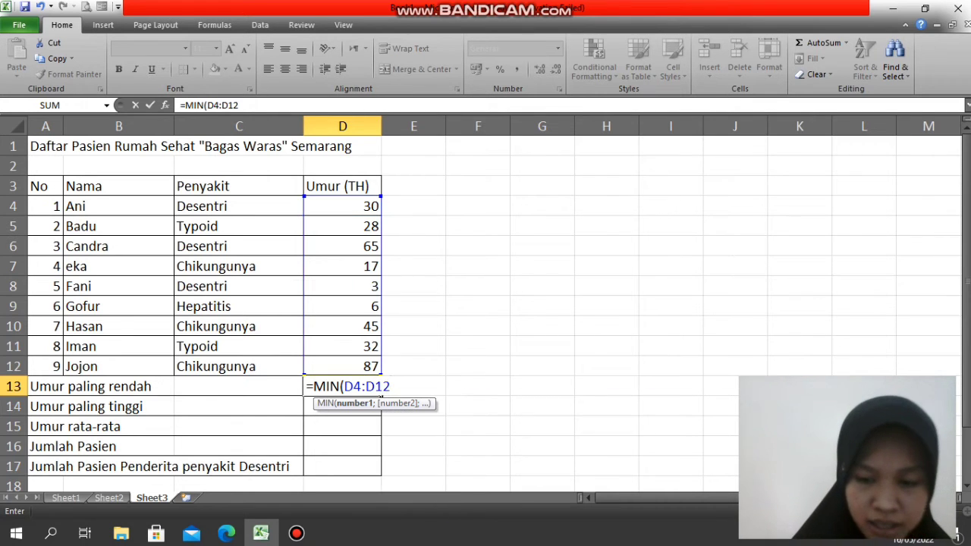
type(")")
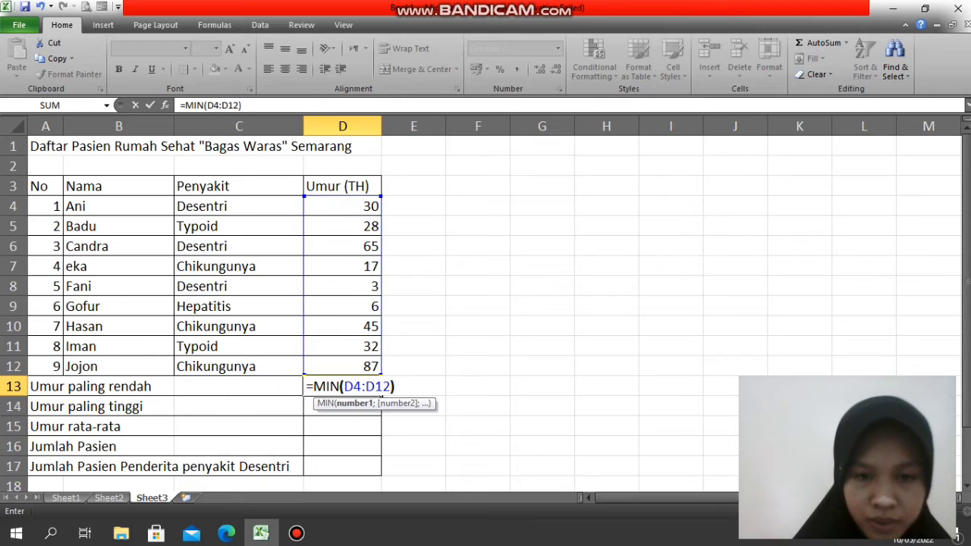
key("Return")
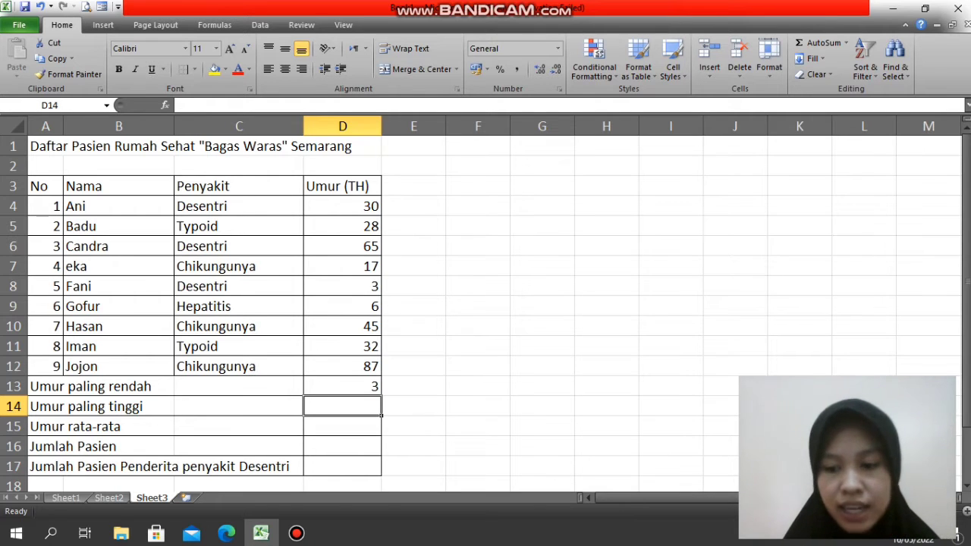
Enter =MAX(D4:D12) in D14 for the Umur paling tinggi row
type("=")
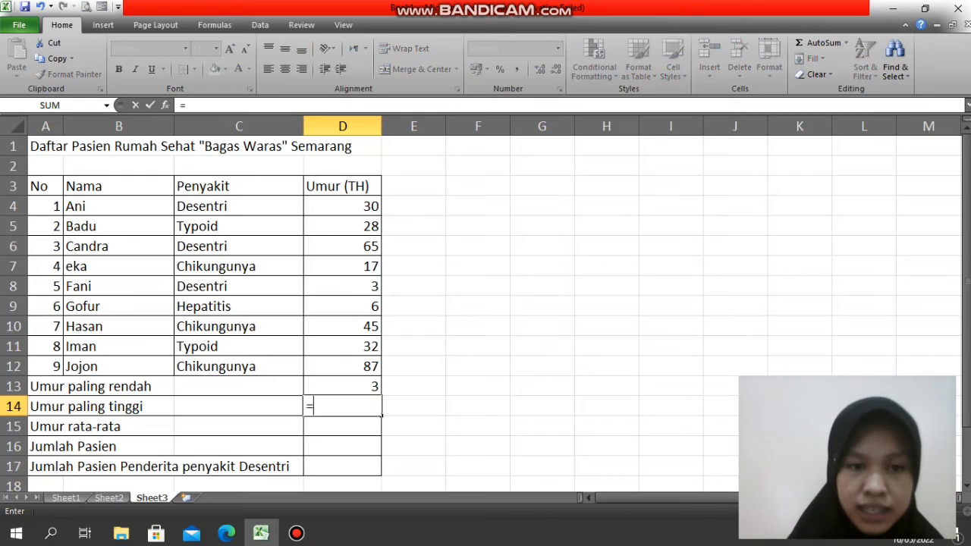
type("M")
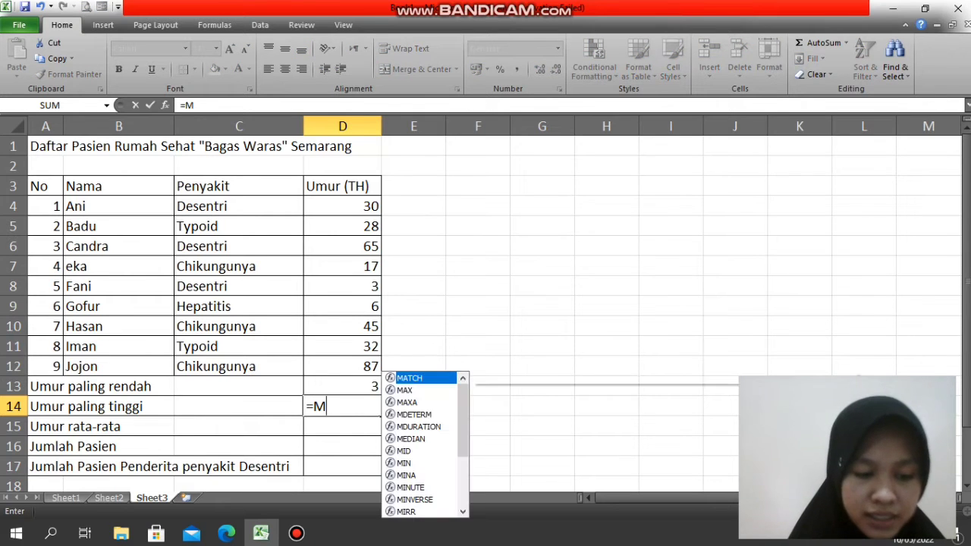
type("A")
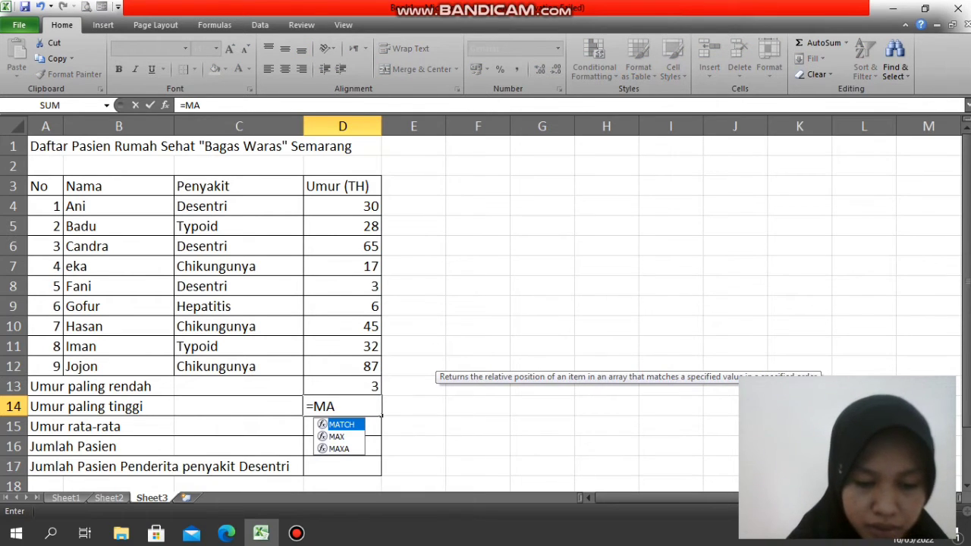
type("X")
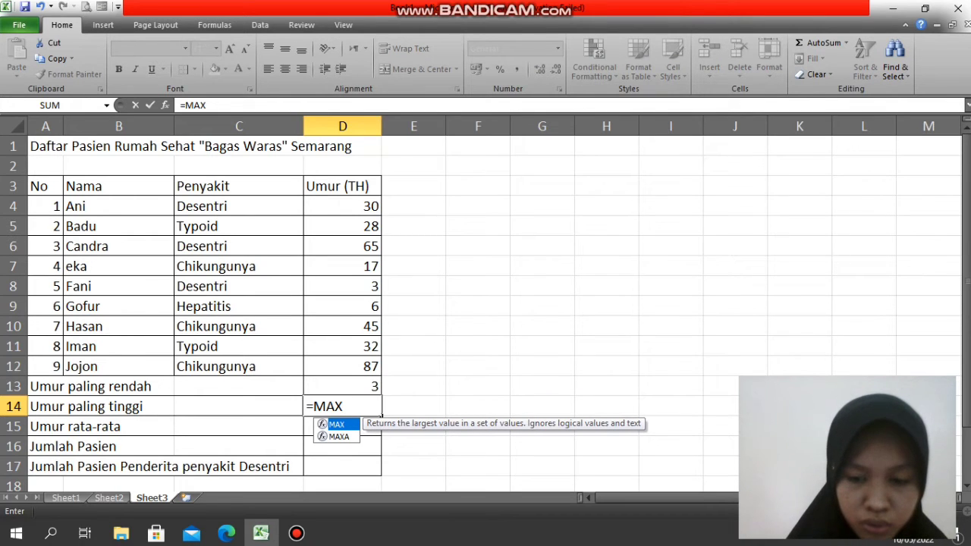
type("(")
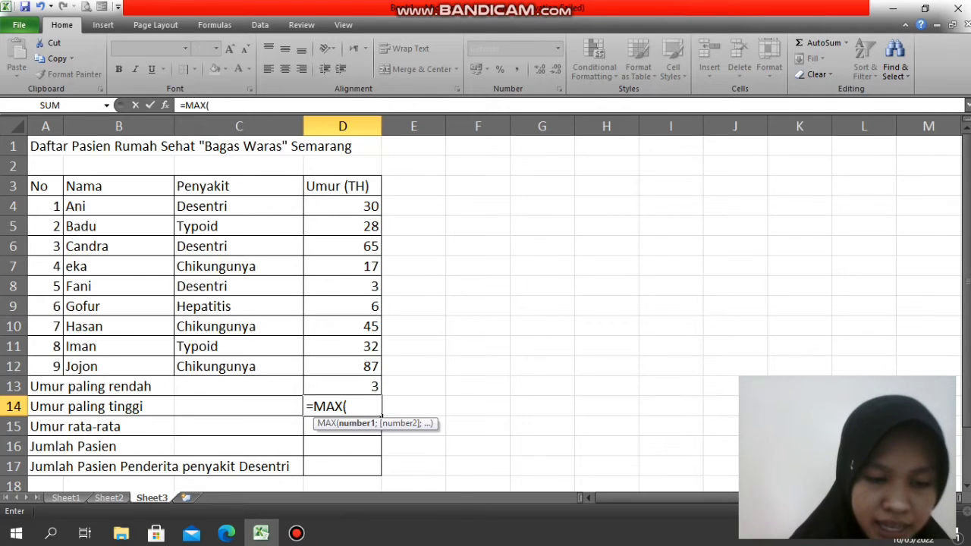
type("D4")
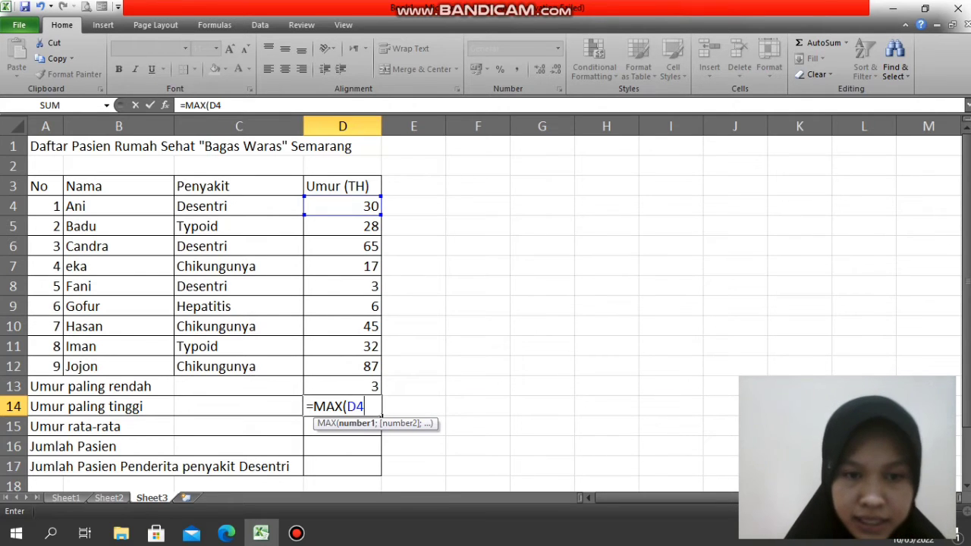
type(":")
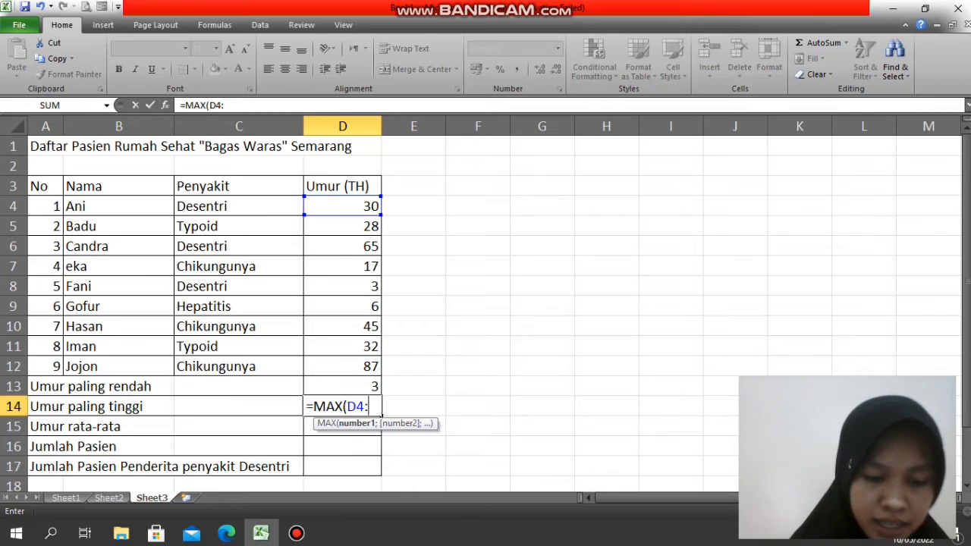
type("D12")
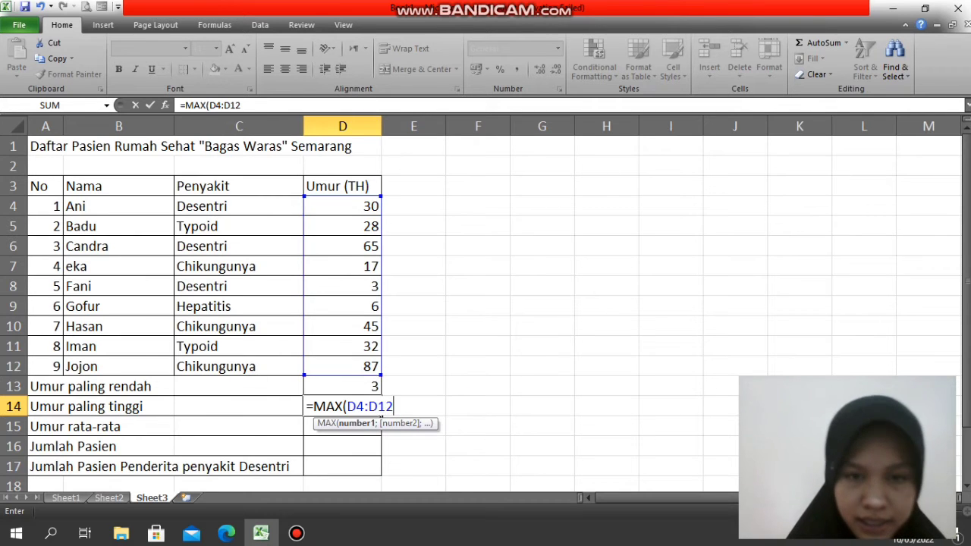
key("Return")
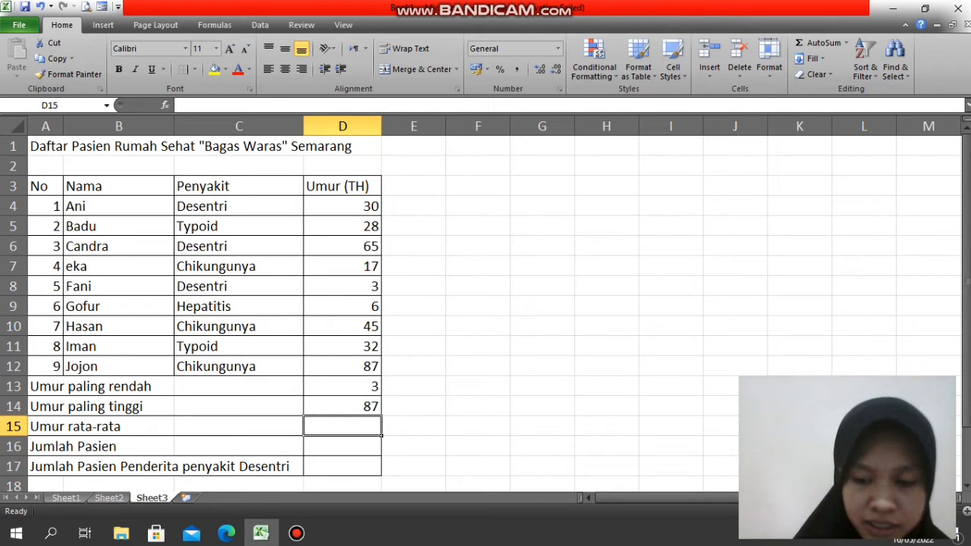
Enter =AVERAGE(D4:D12) in D15 for the Umur rata-rata row
type("=")
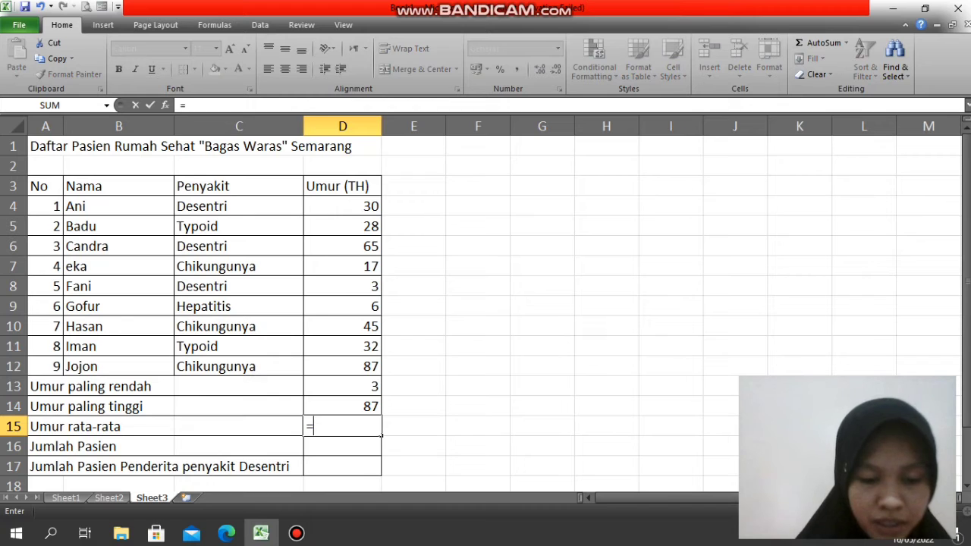
type("AVE")
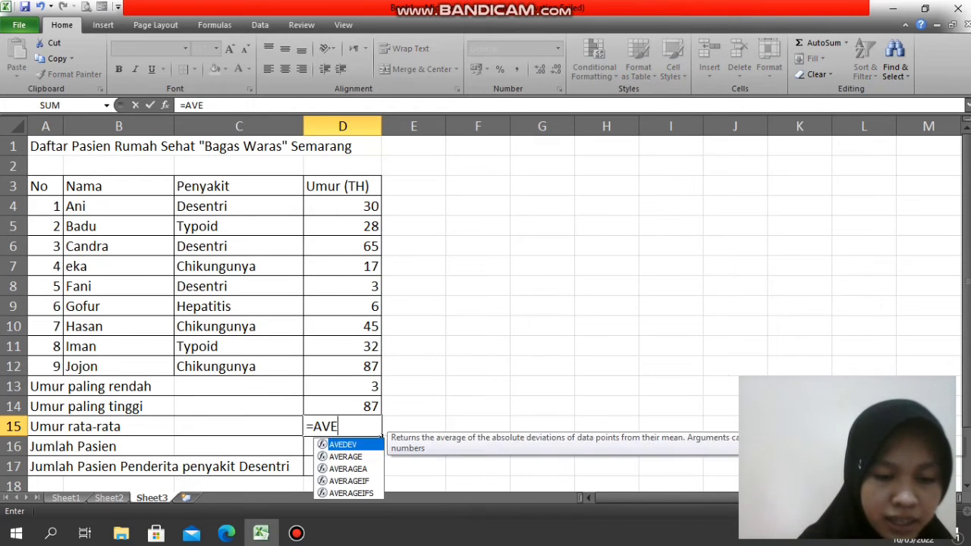
type("RAGE")
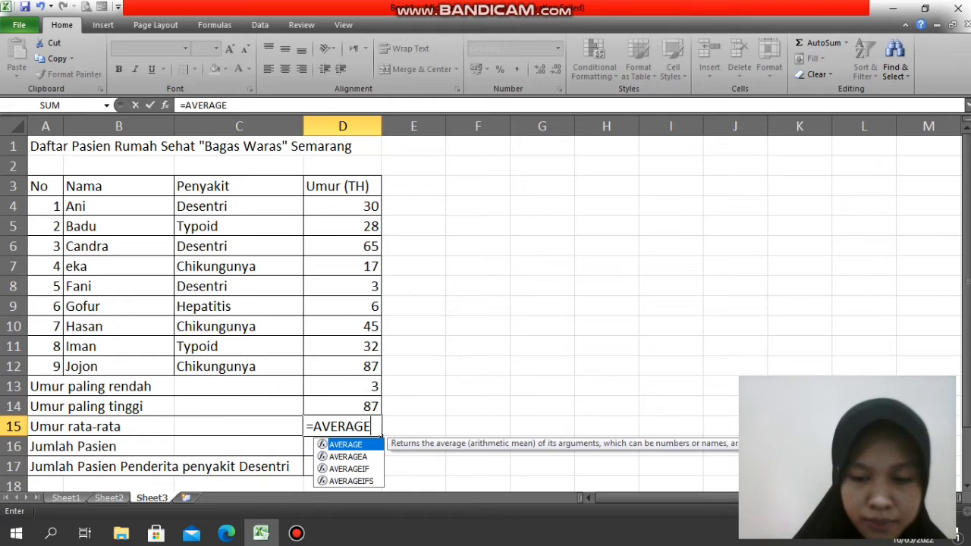
type("(")
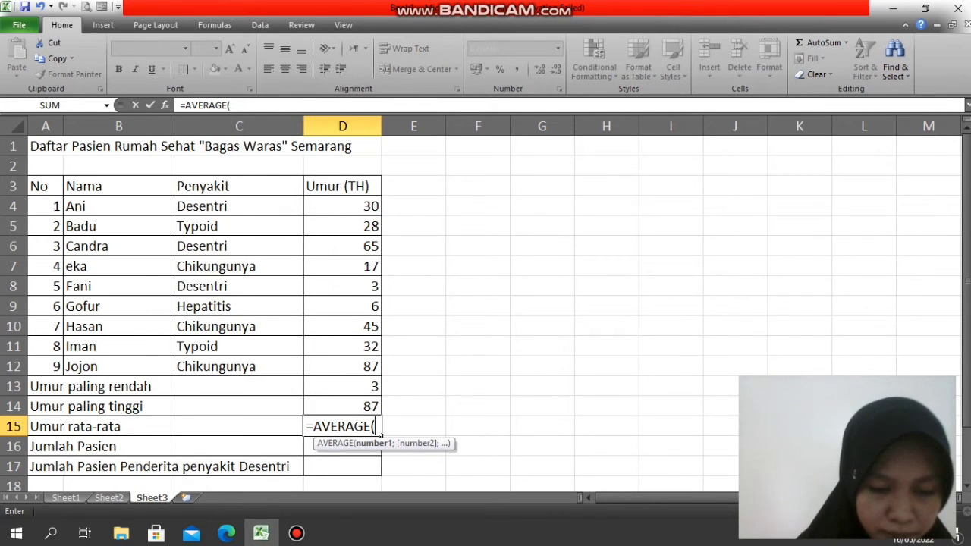
type("D4")
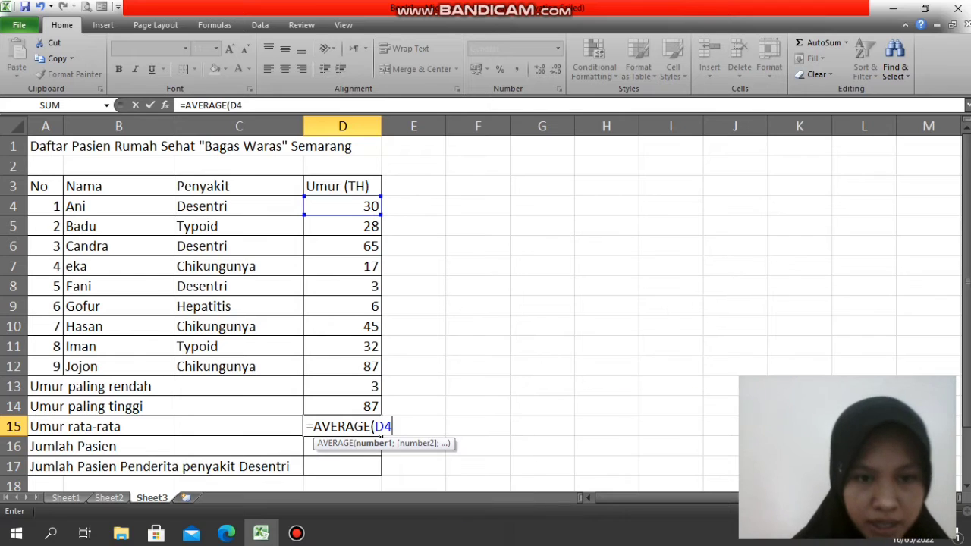
type(":")
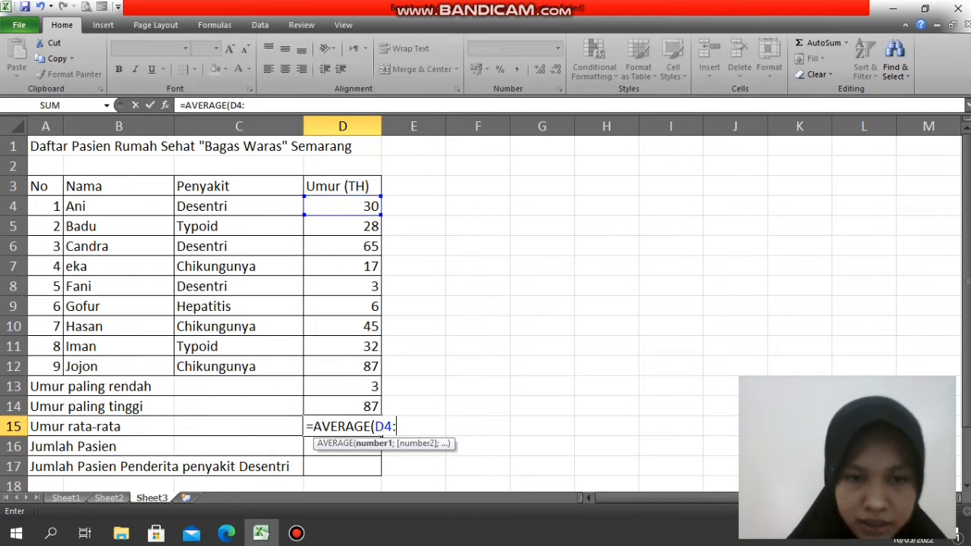
type("D12")
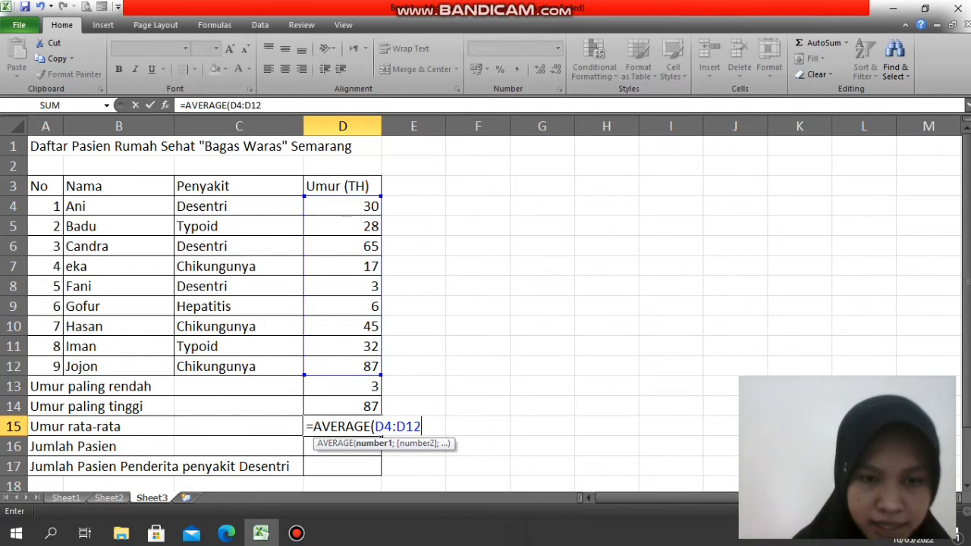
type(")")
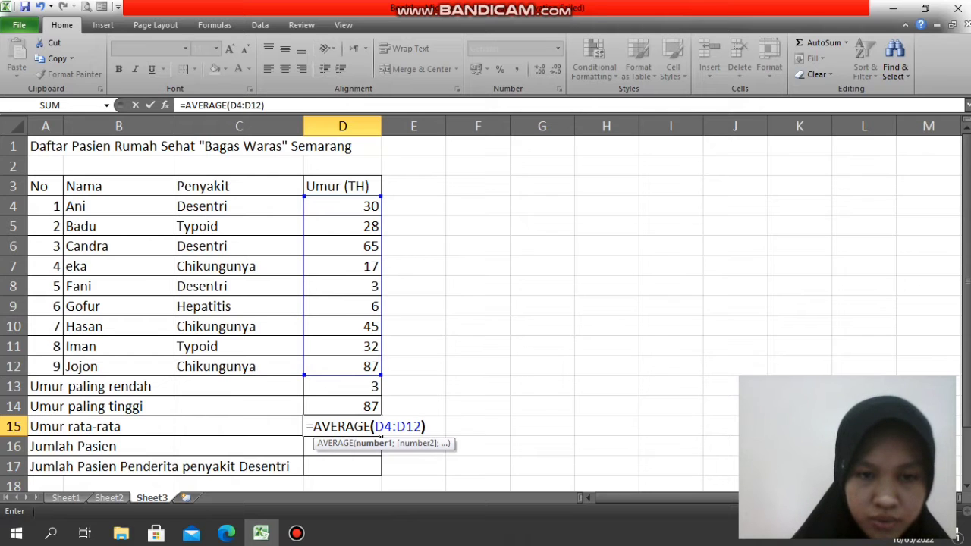
key("Return")
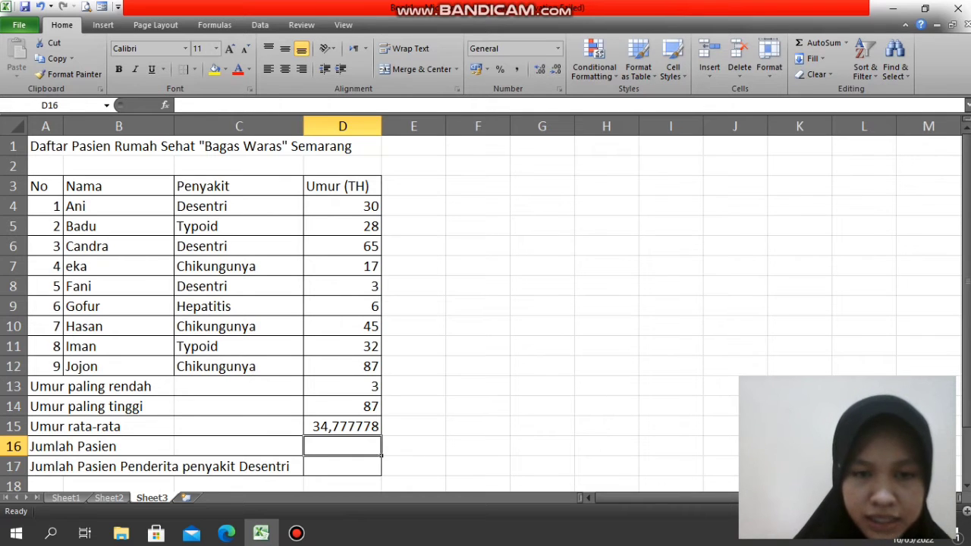
Enter =COUNT(D4:D12) in D16 for the Jumlah Pasien row
type("=C")
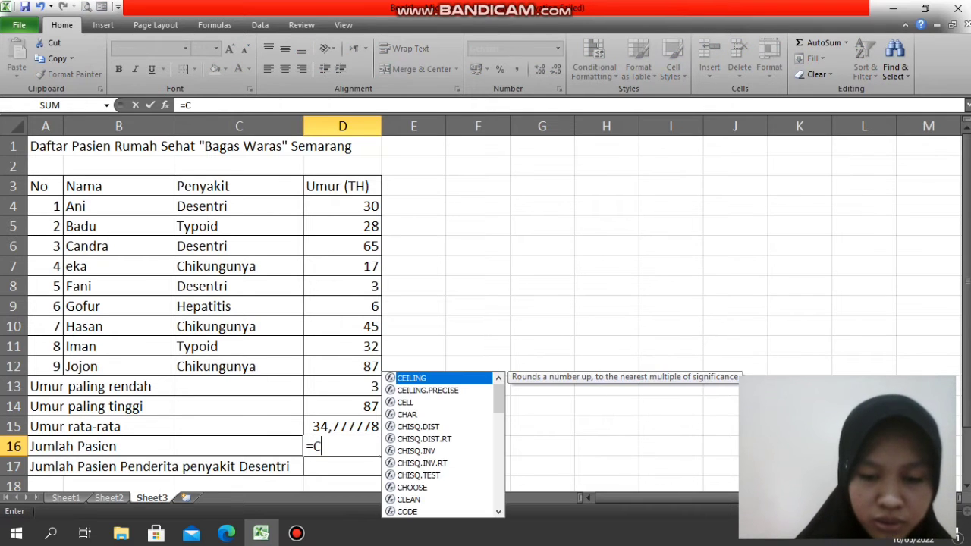
type("OU")
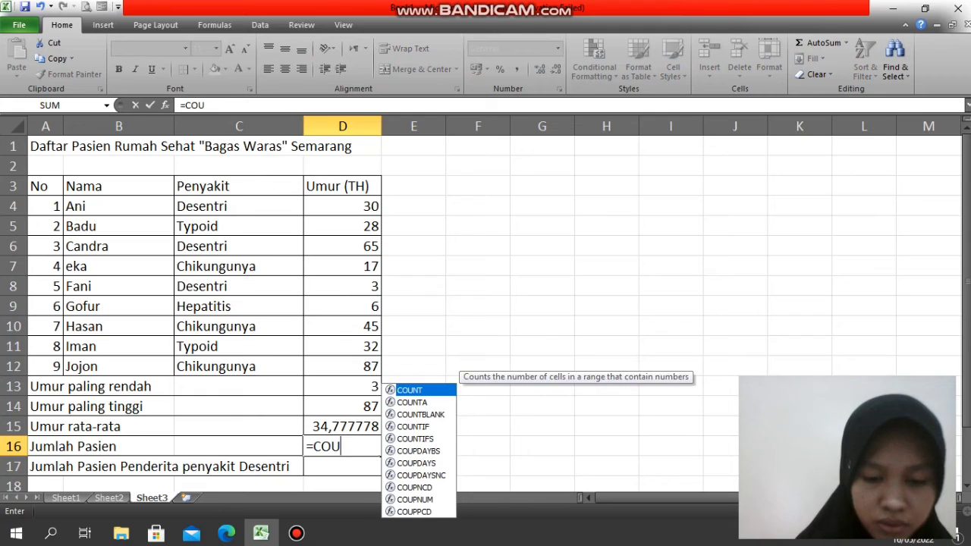
type("NT")
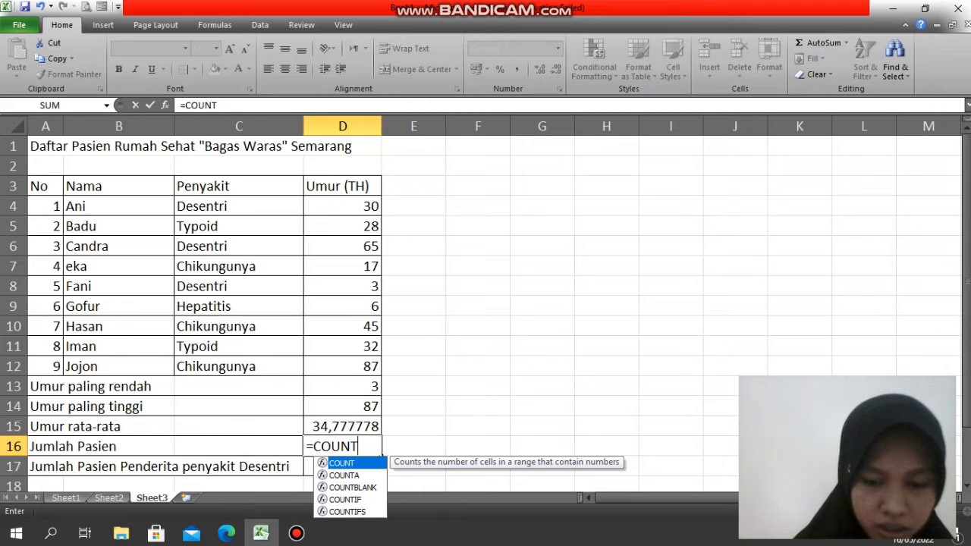
type("(D")
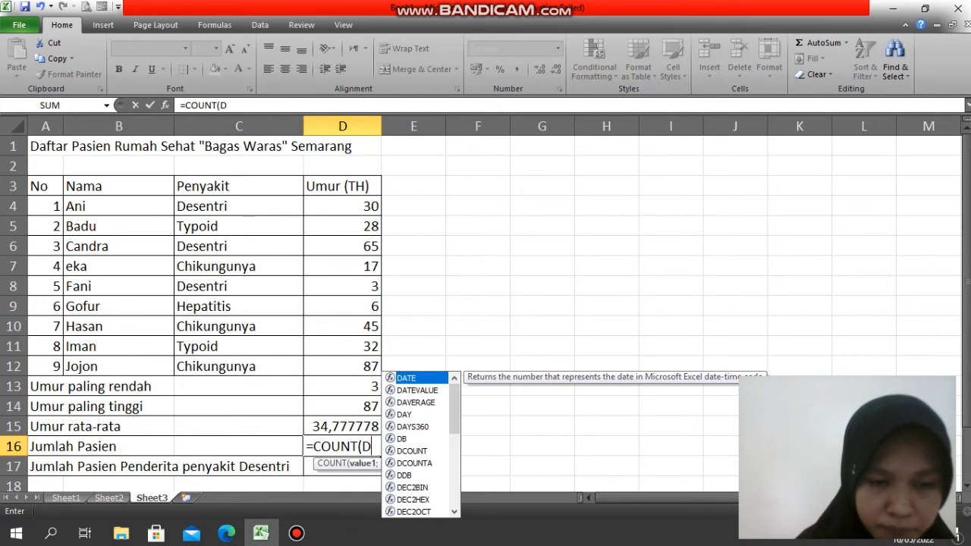
type("4")
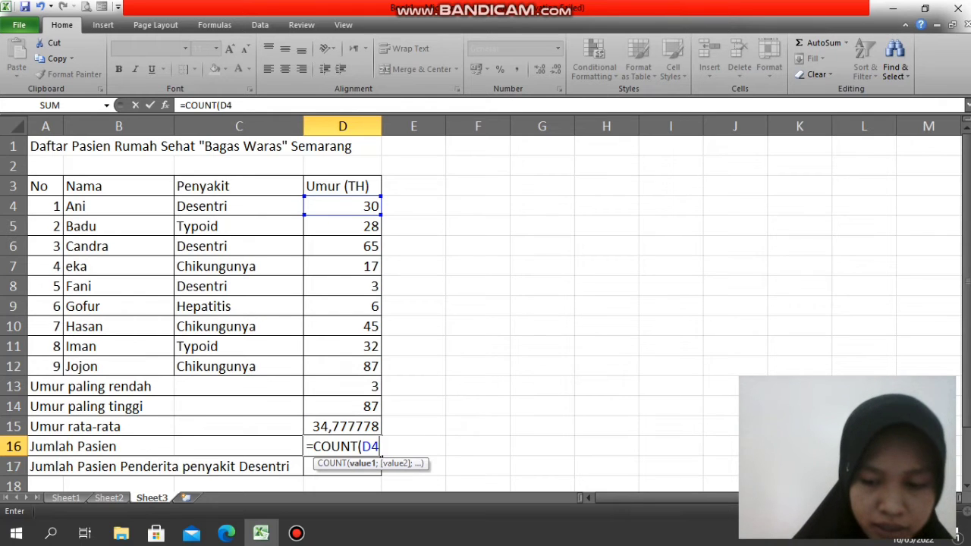
type(":D12")
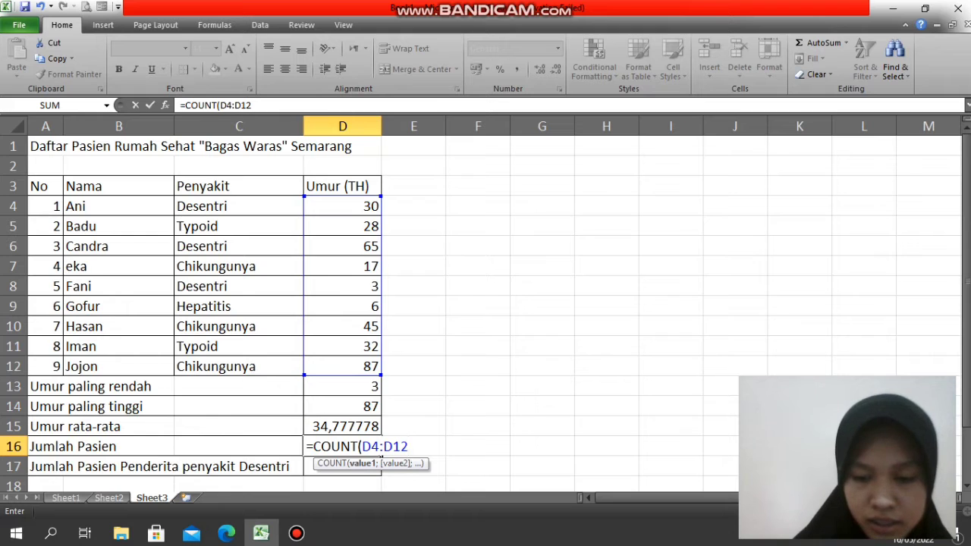
type(")")
key("Return")
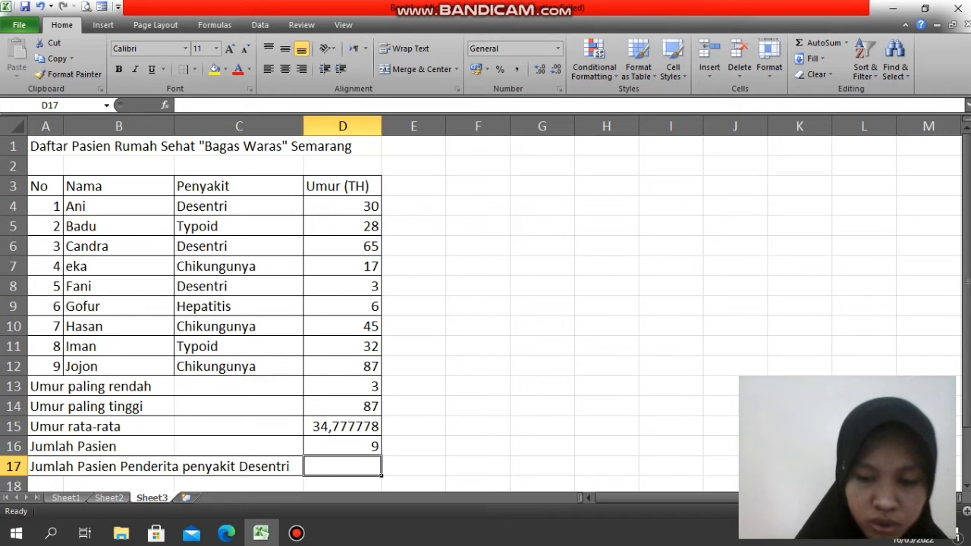
Try to enter =COUNTIF(C4:C12,"DESENTRI") in D17 for the Jumlah Pasien Penderita penyakit Desentri row
type("=")
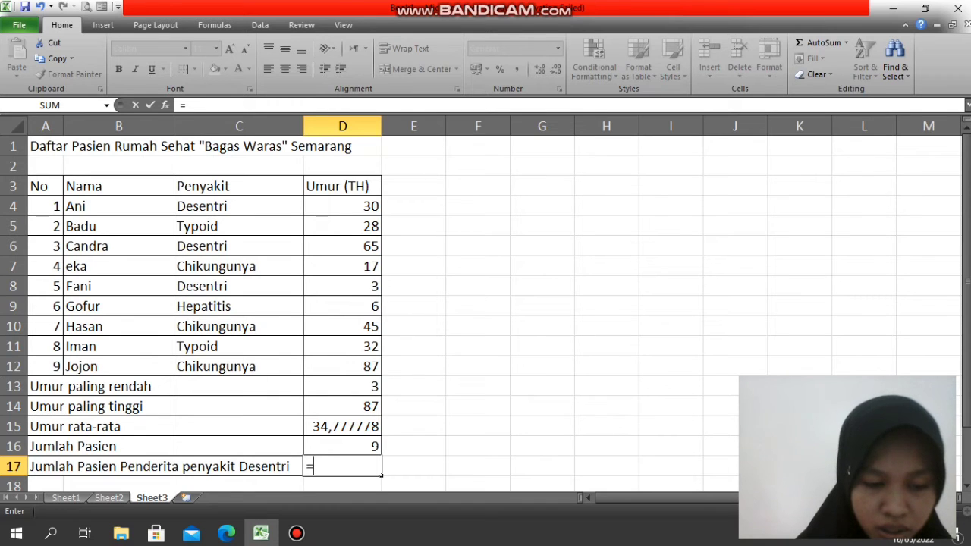
type("C")
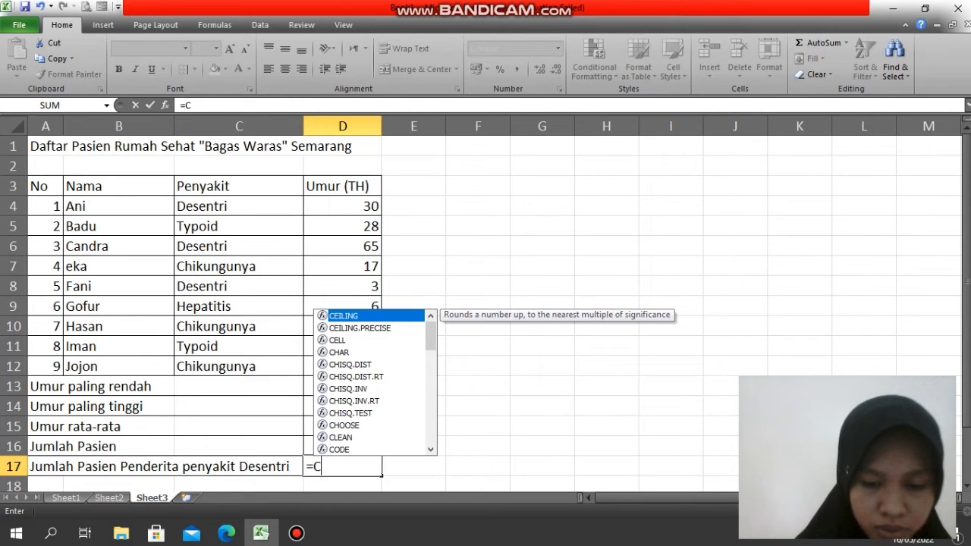
type("OUNTIF")
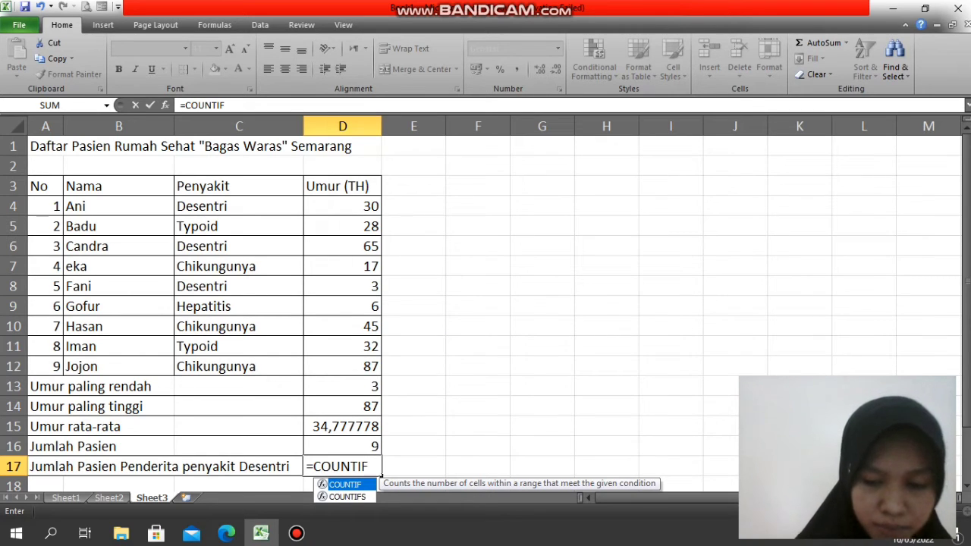
type("(")
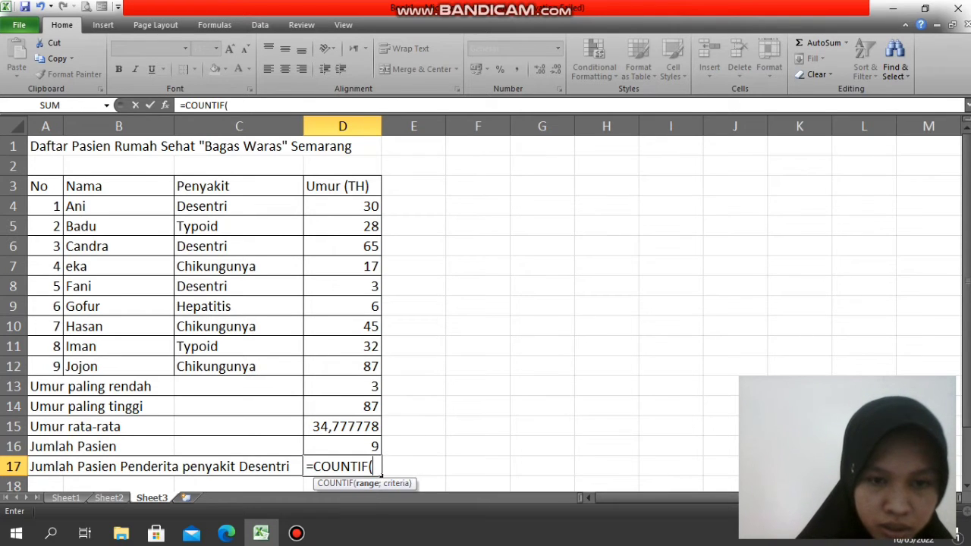
type("C4")
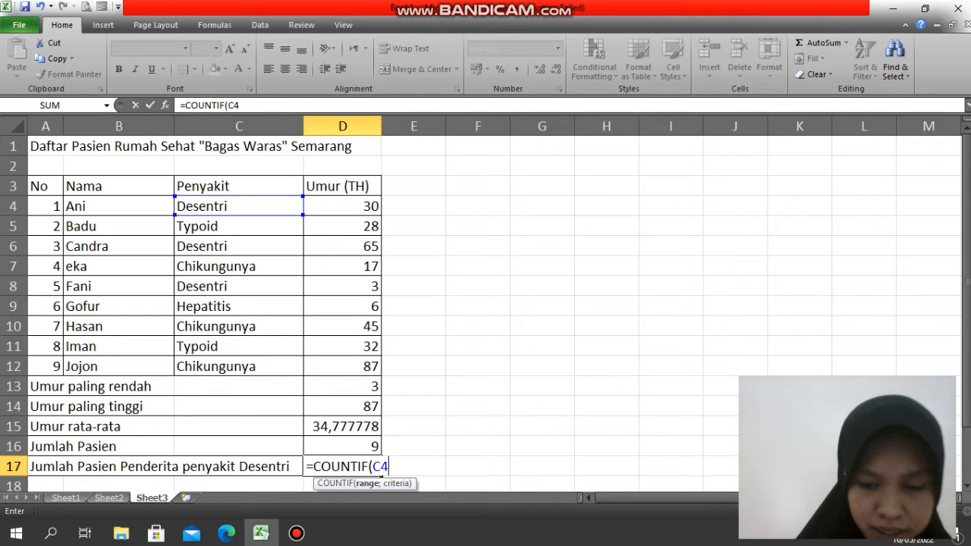
type(":C1")
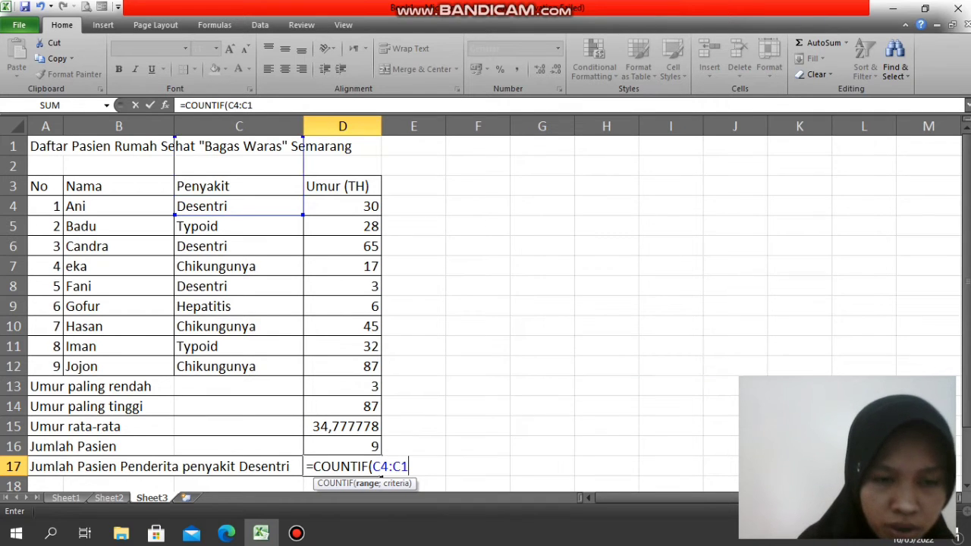
type("2")
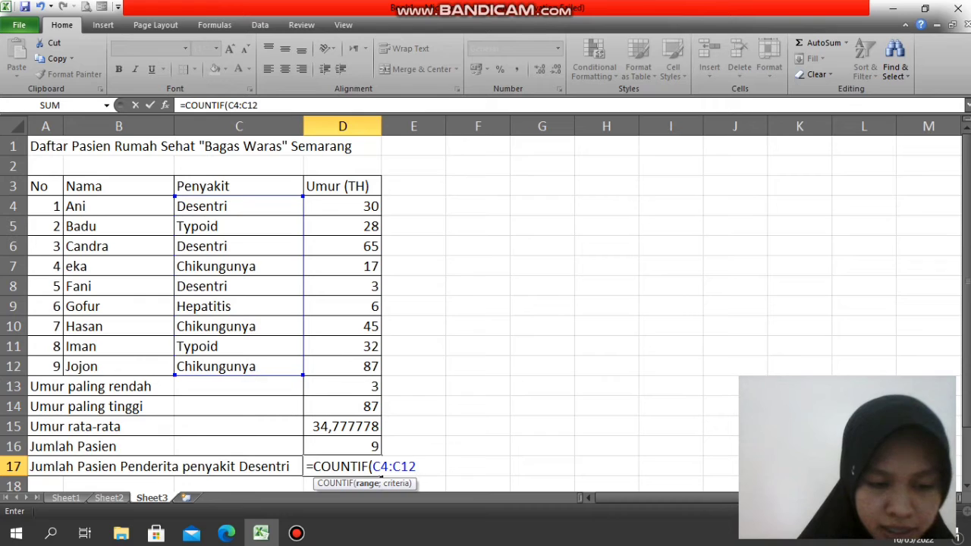
type(",")
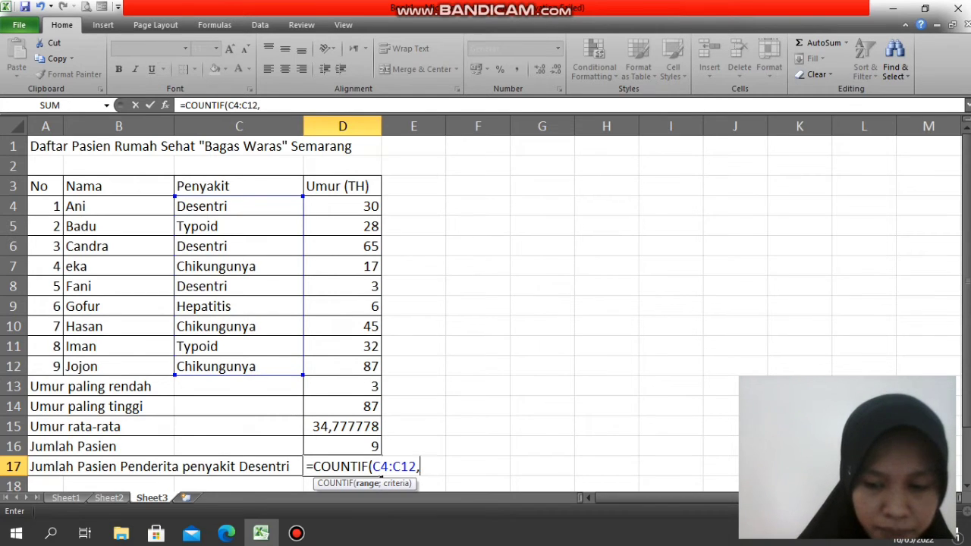
type("\"")
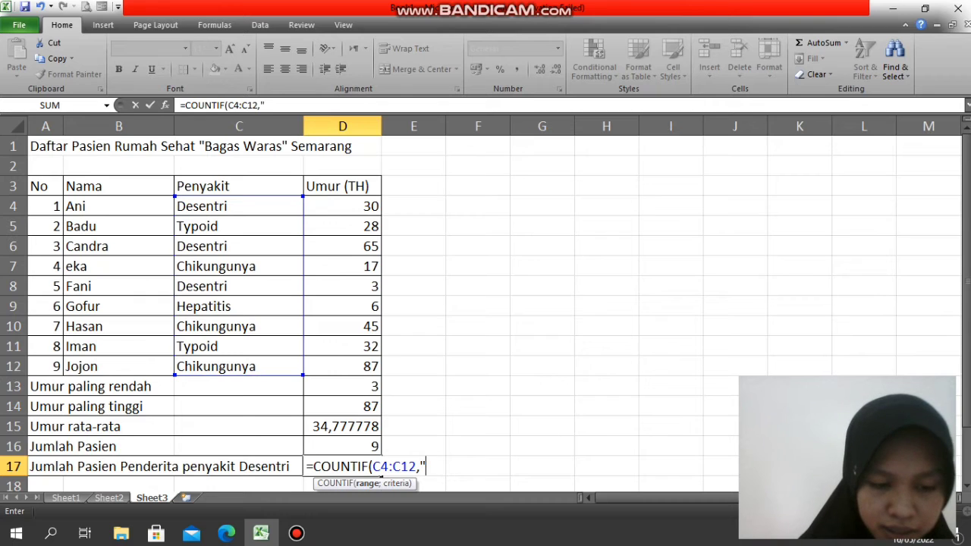
type("DESE")
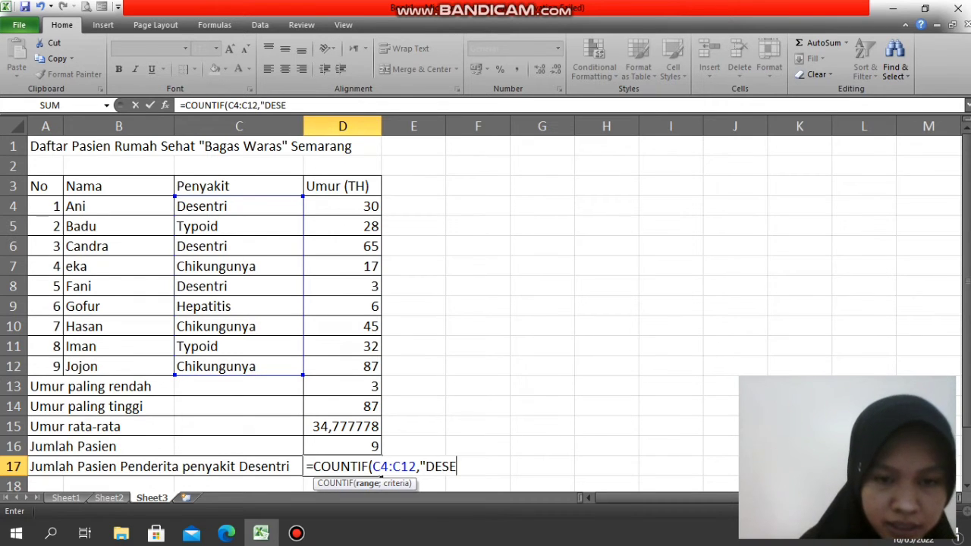
type("NTR")
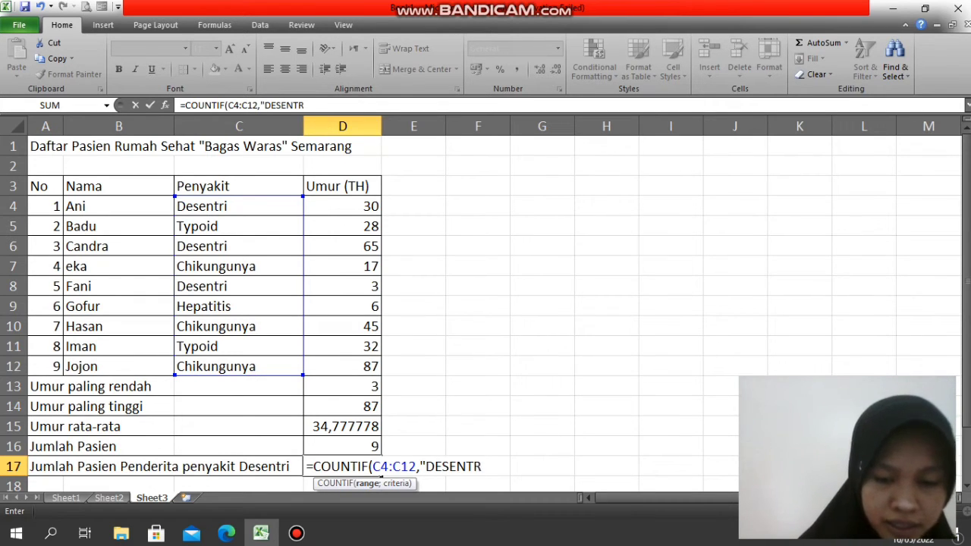
type("I")
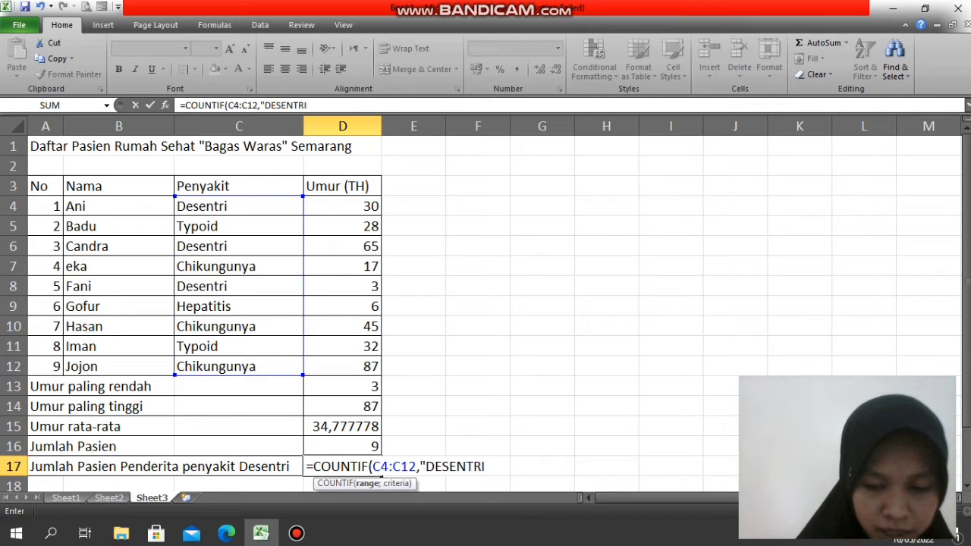
type("\"")
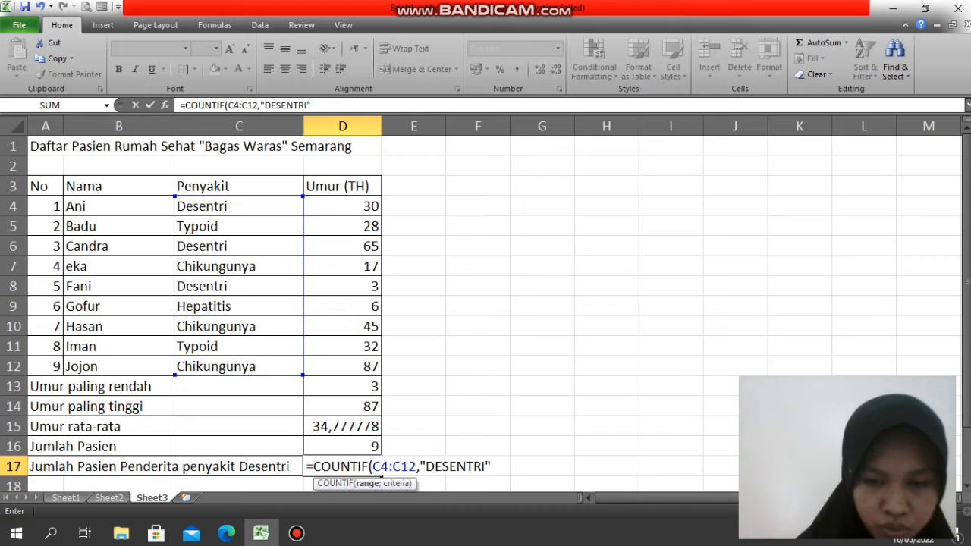
type(")")
key("Return")
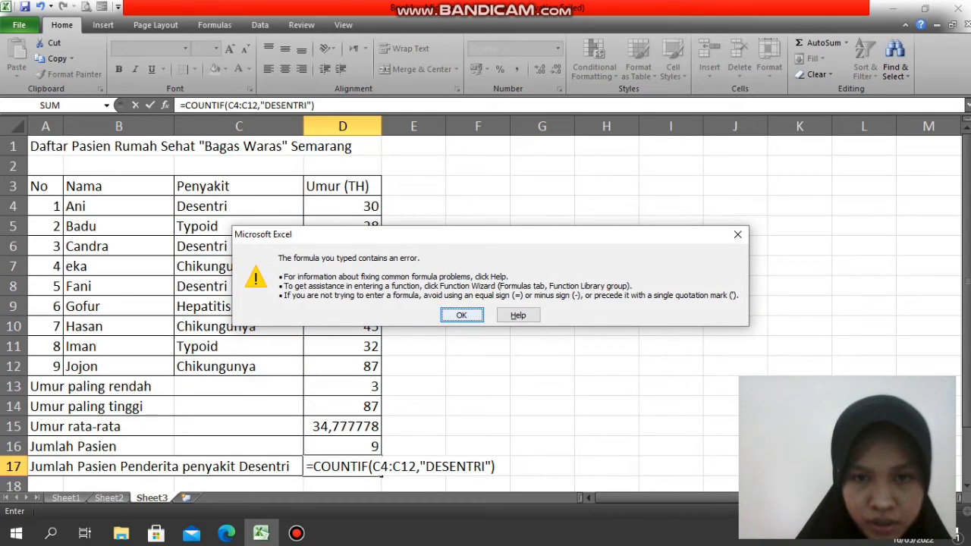
key("Return")
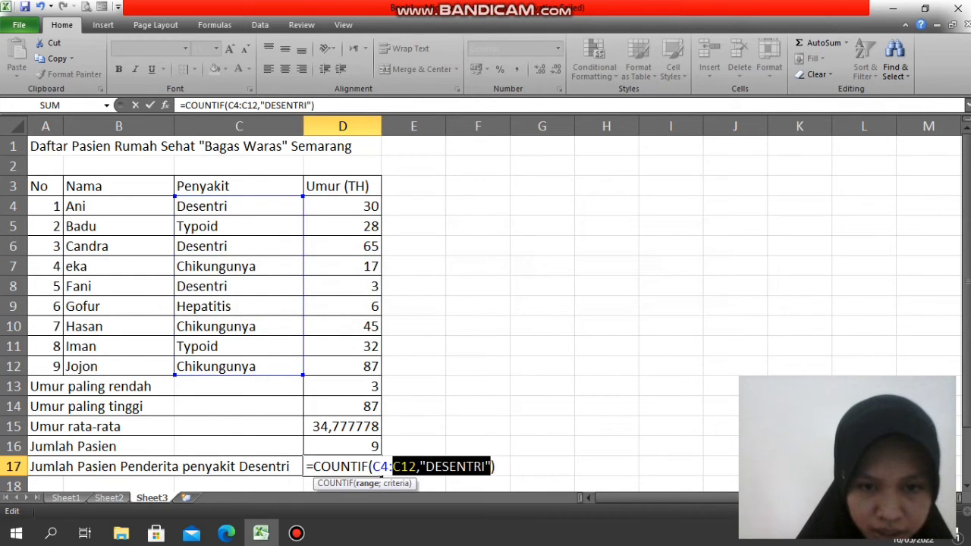
Replace the comma in the D17 formula with a semicolon and enter it as =COUNTIF(C4:C12;"DESENTRI")
left_click(420, 467)
key("BackSpace")
type(";")
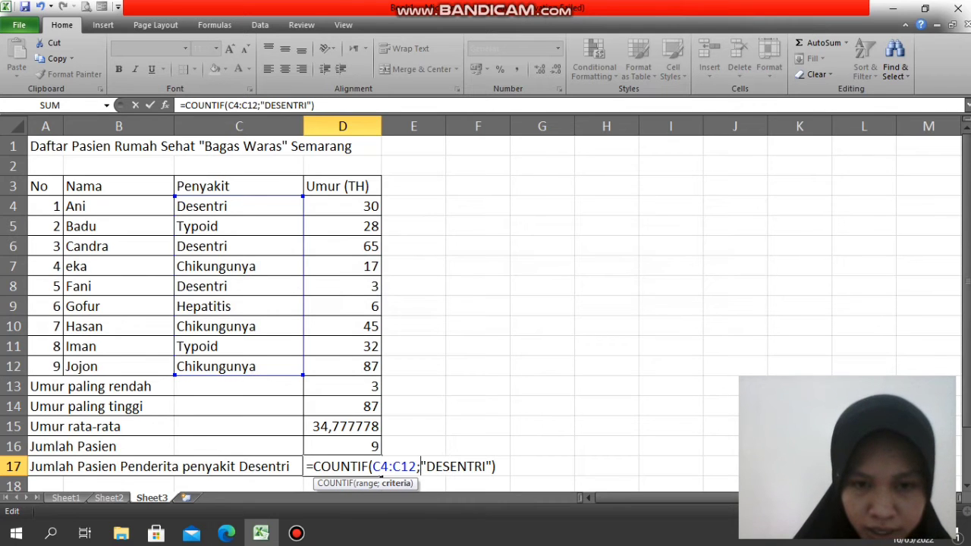
key("Return")
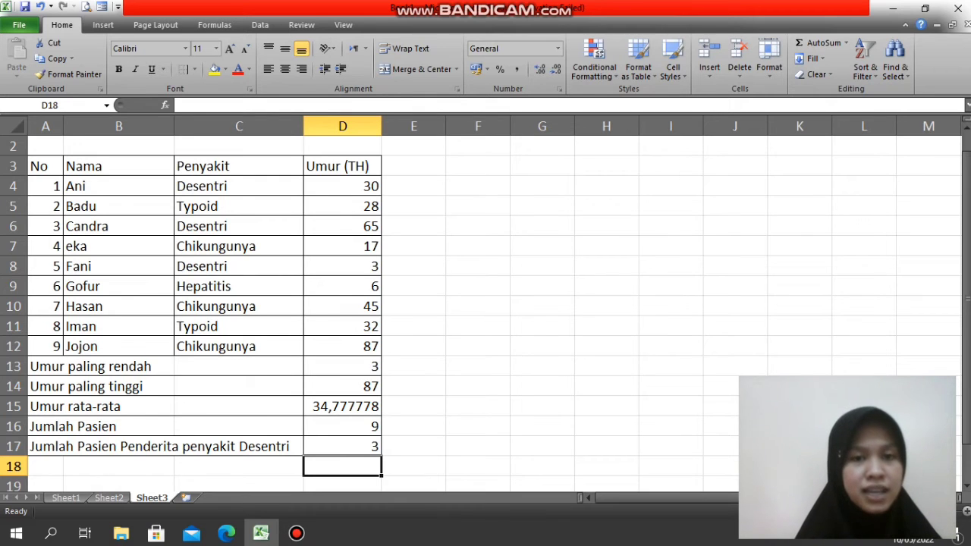
Enter =LEFT(B5;2) in D5 to extract the first student's entry-year code from the NIM
mouse_move(296, 534)
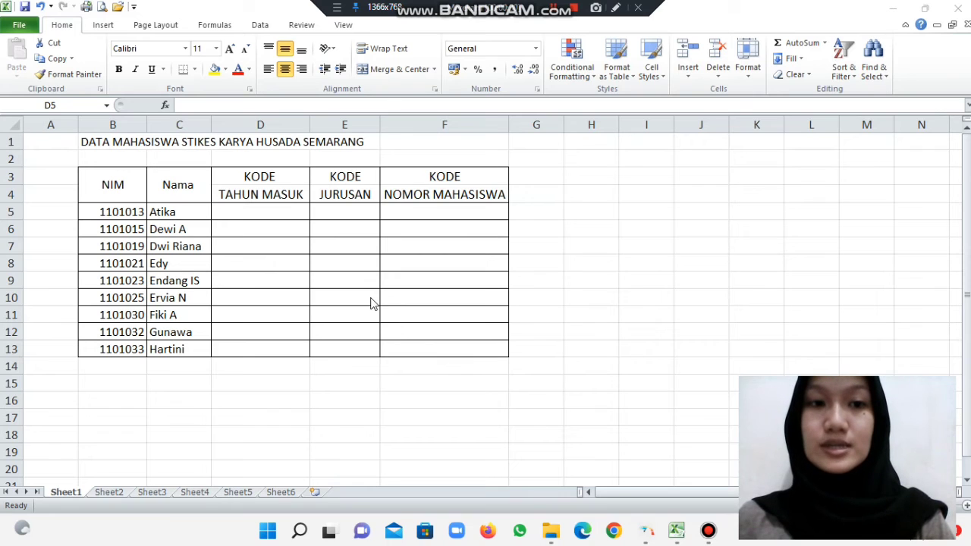
left_click(259, 208)
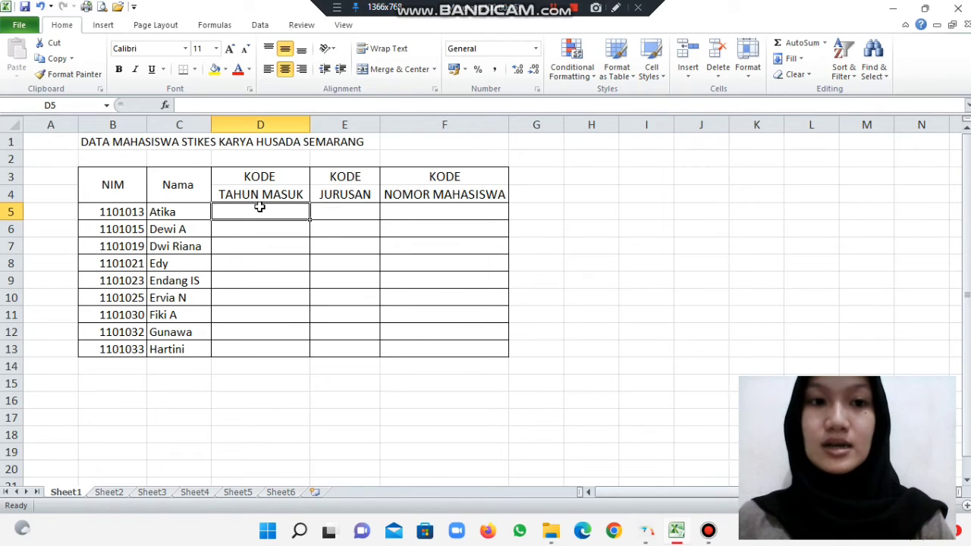
type("=LEFT")
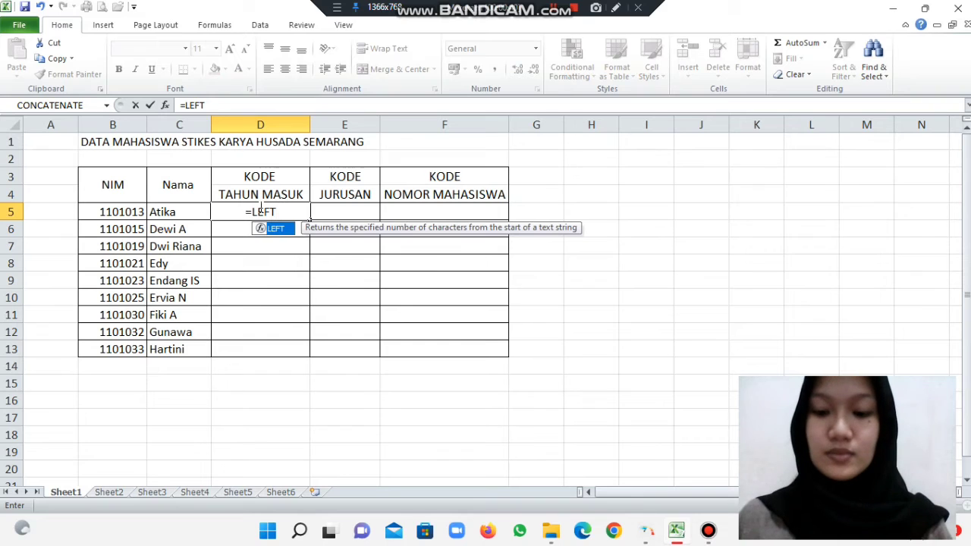
type("(")
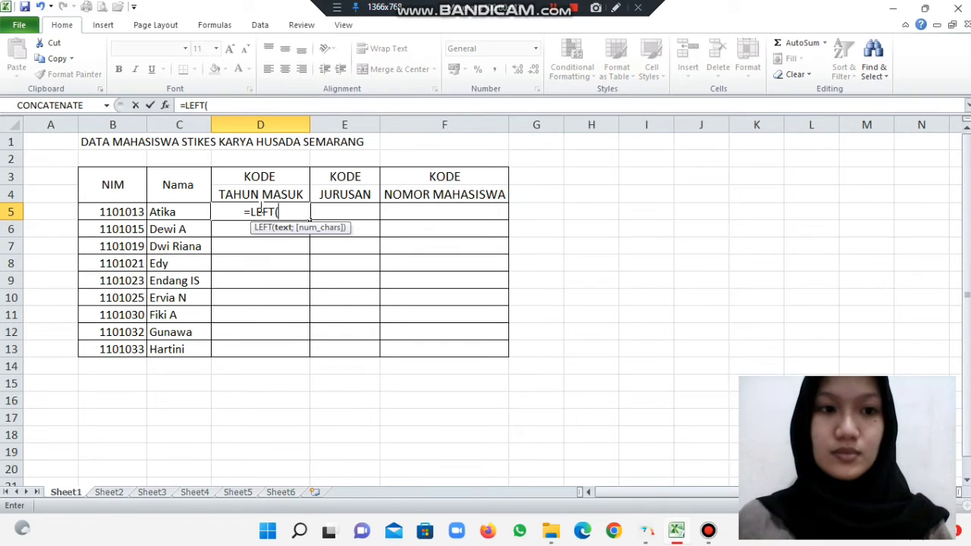
left_click(110, 213)
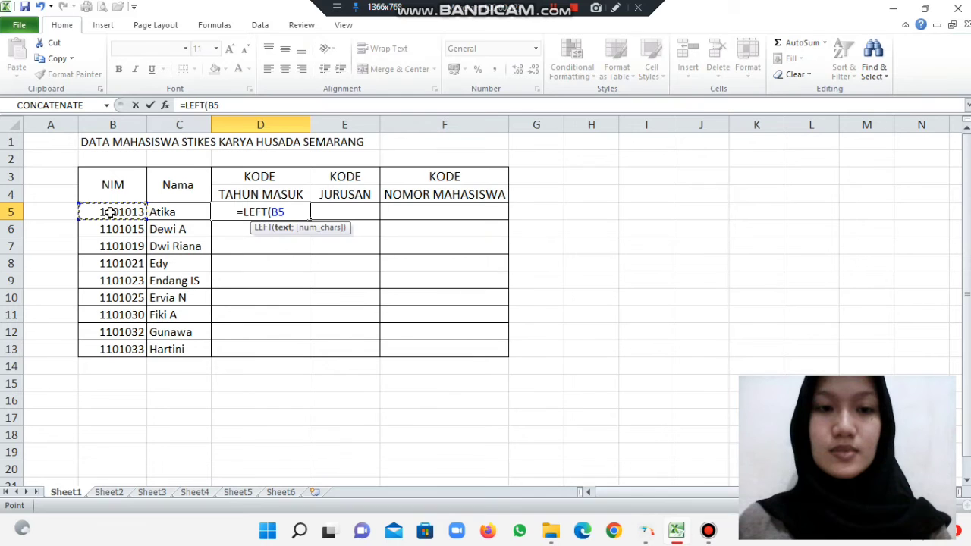
type(";2)")
key("Return")
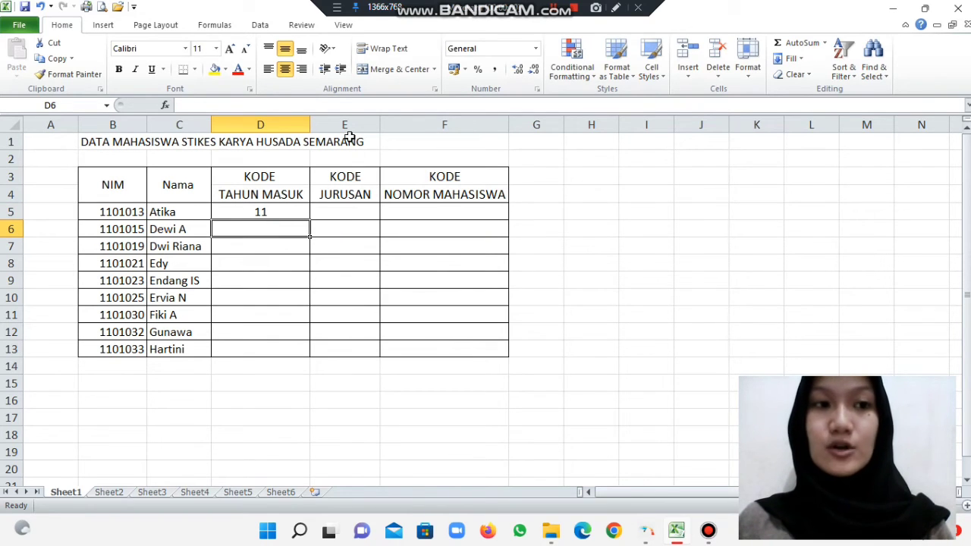
Enter =MID(B5;3;2) in E5 to extract the first student's KODE JURUSAN from the NIM
left_click(338, 211)
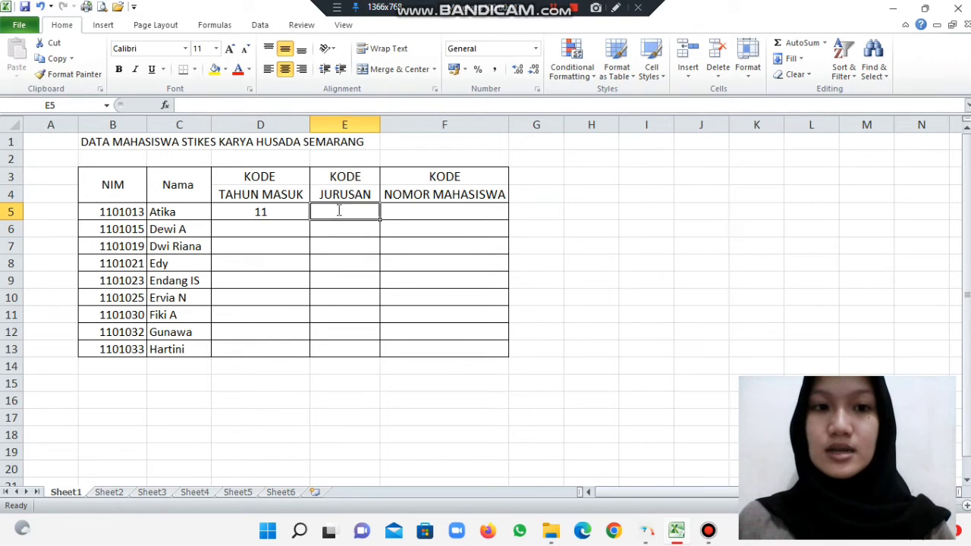
type("=MOD")
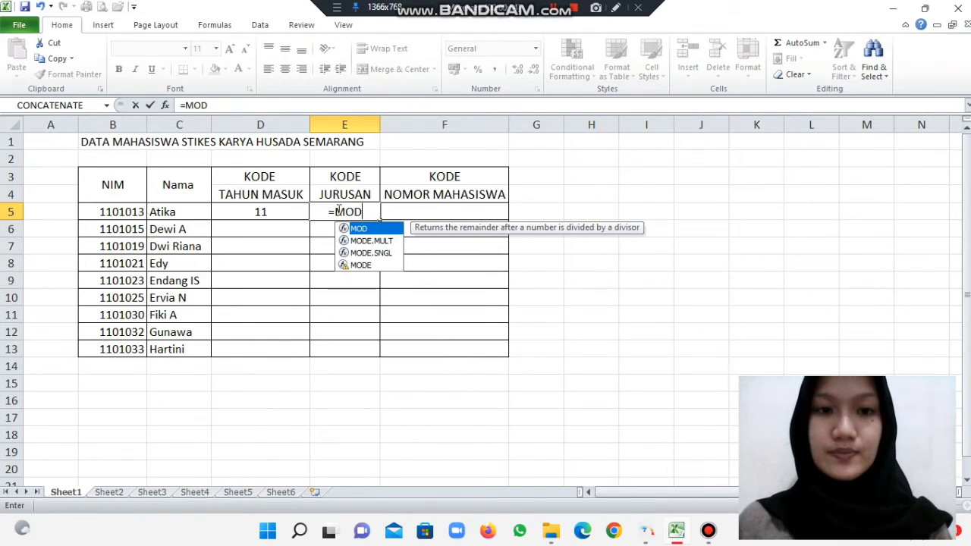
key("BackSpace")
key("BackSpace")
type("ID")
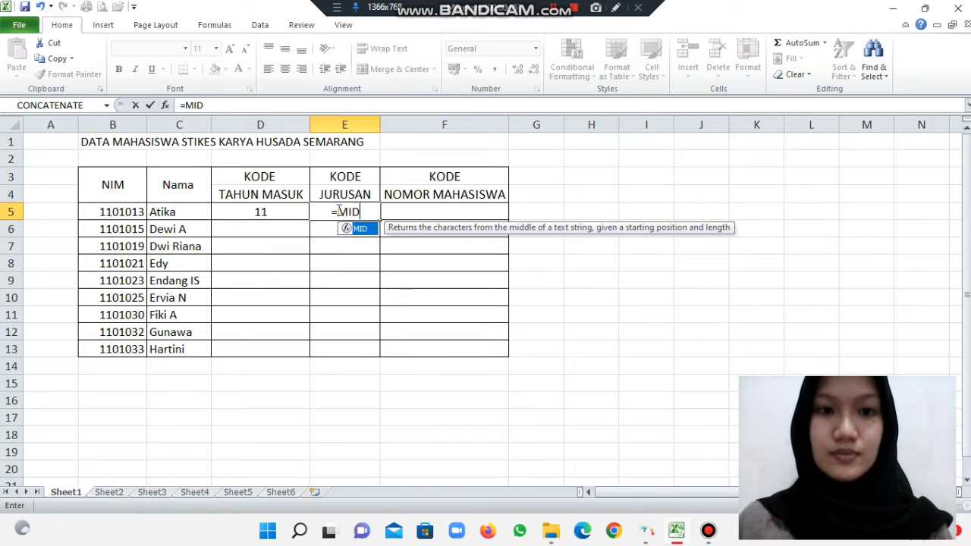
type("(")
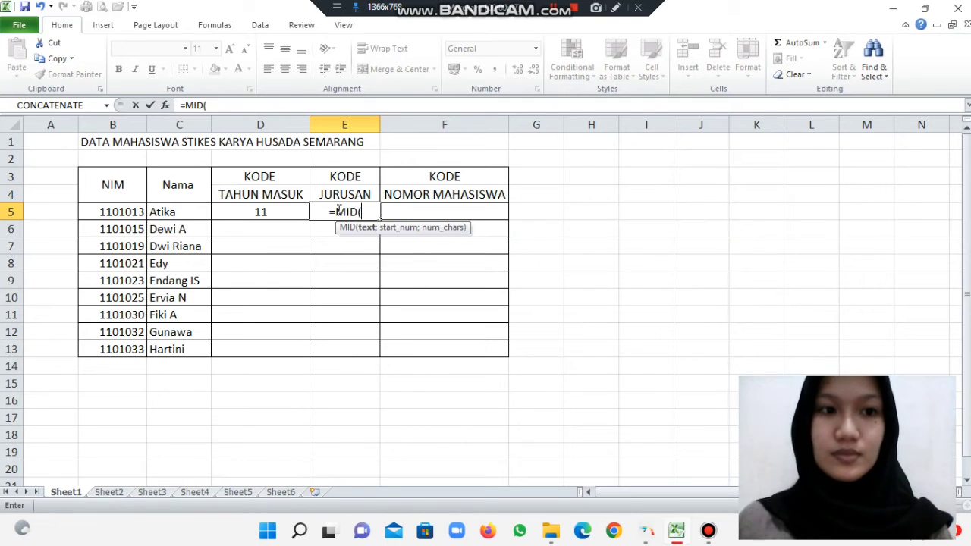
left_click(114, 215)
type(";3;")
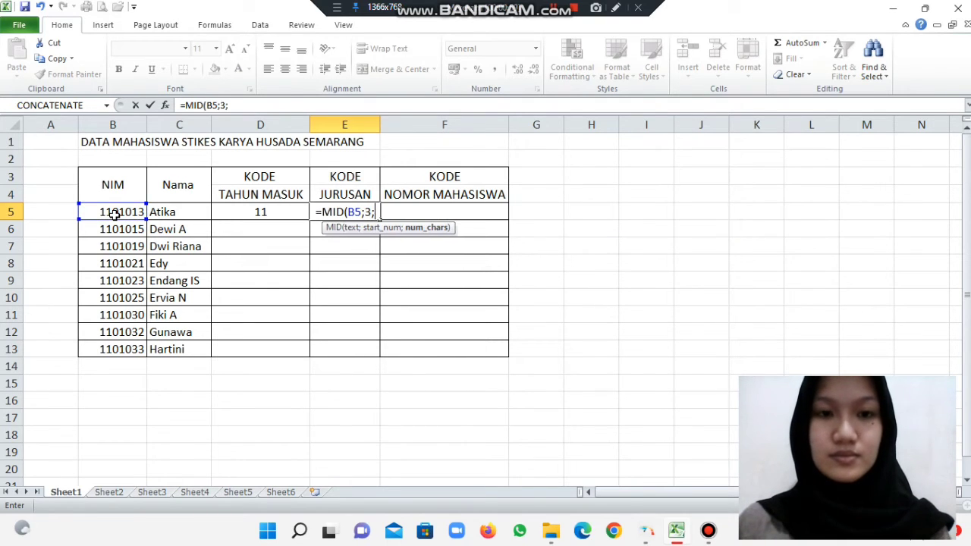
type("2)")
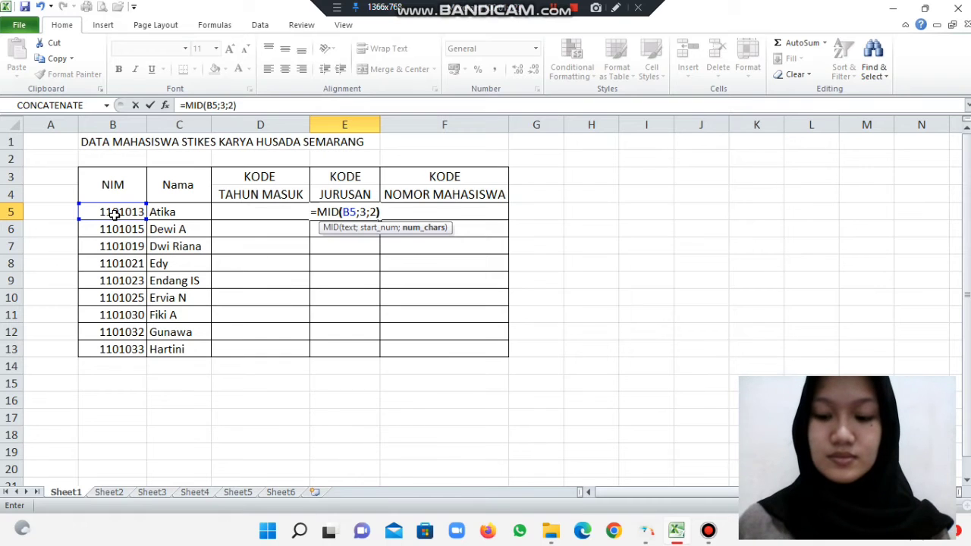
key("Return")
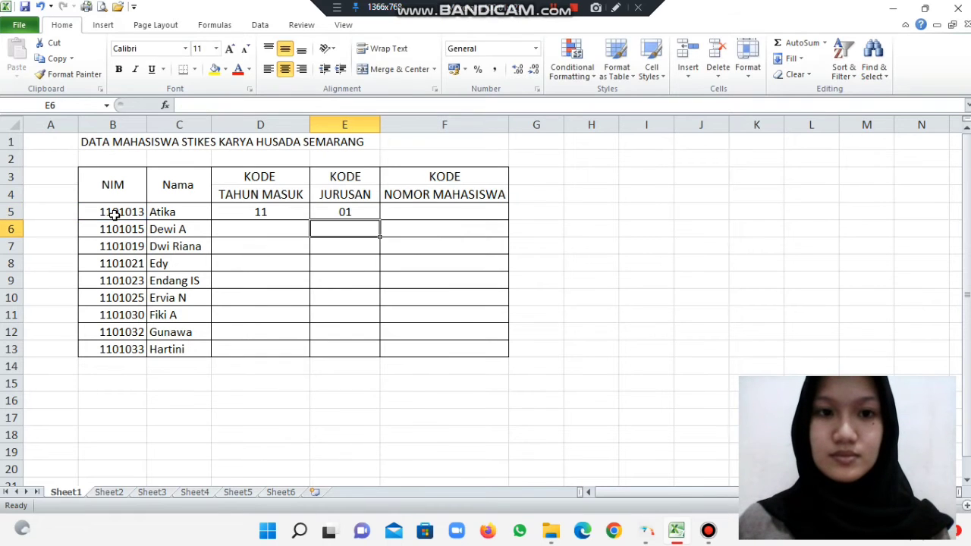
Enter =RIGHT(B5;2) in F5 to extract the first student's KODE NOMOR MAHASISWA from the NIM
left_click(392, 212)
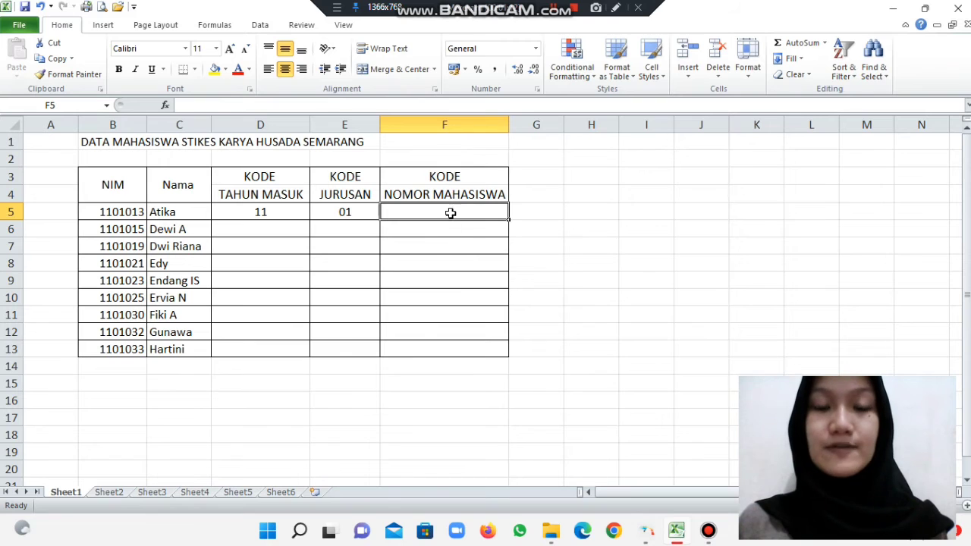
type("=")
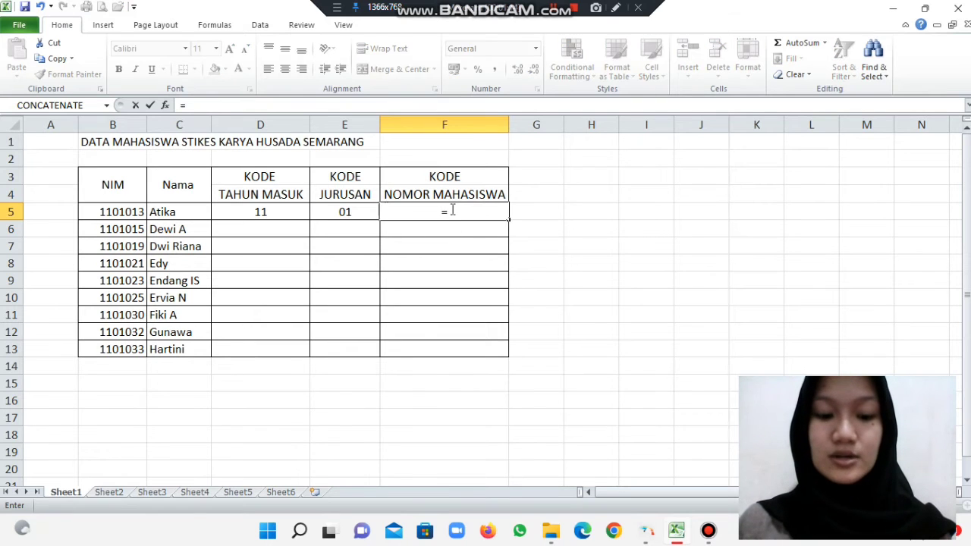
type("RIGH")
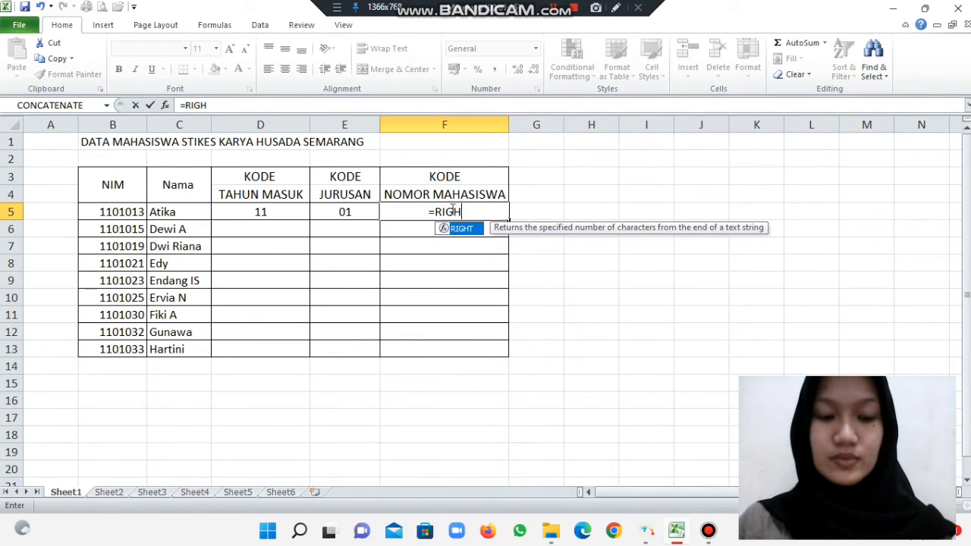
type("T(")
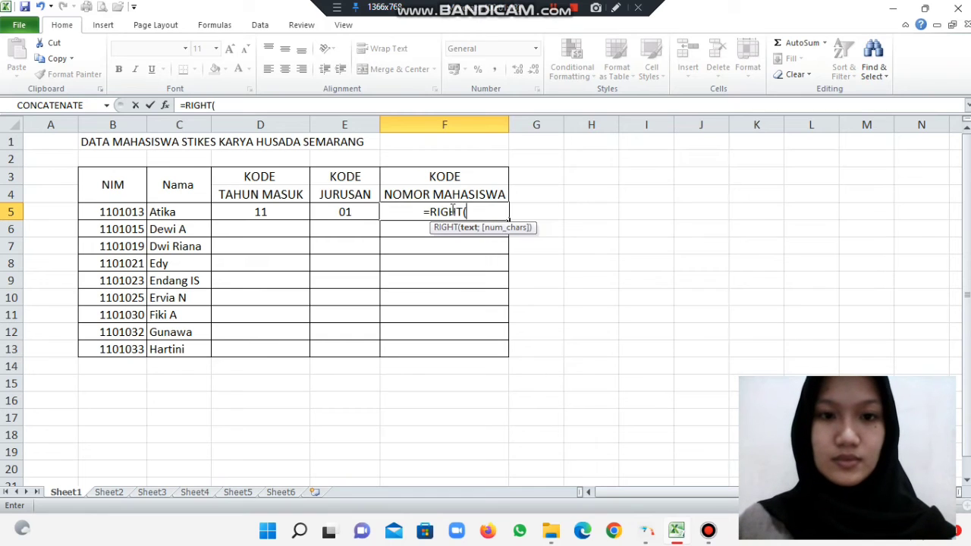
left_click(123, 214)
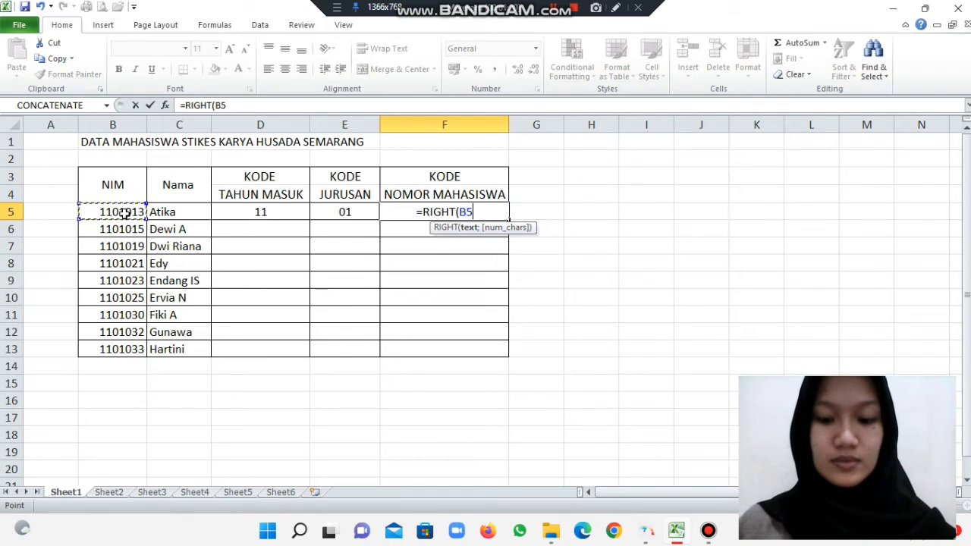
type(";2")
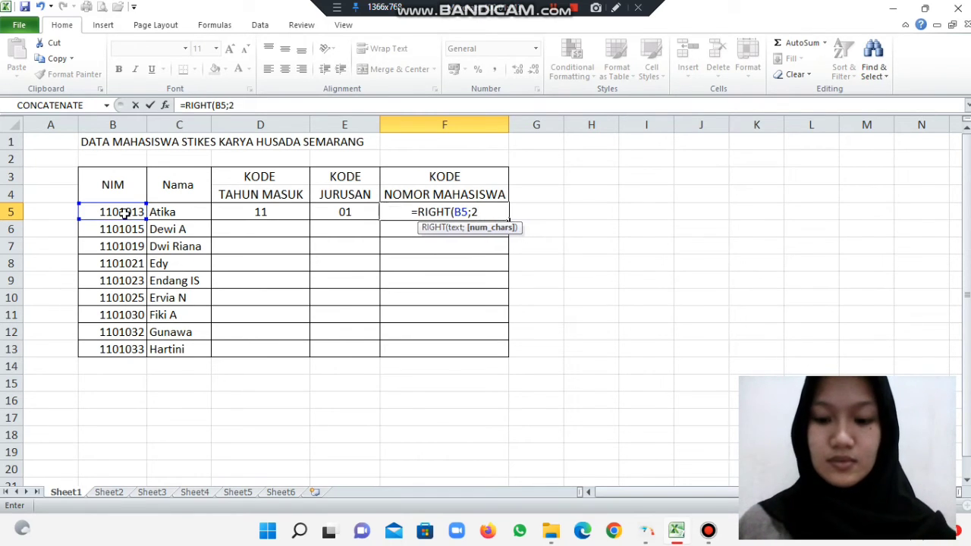
key("Return")
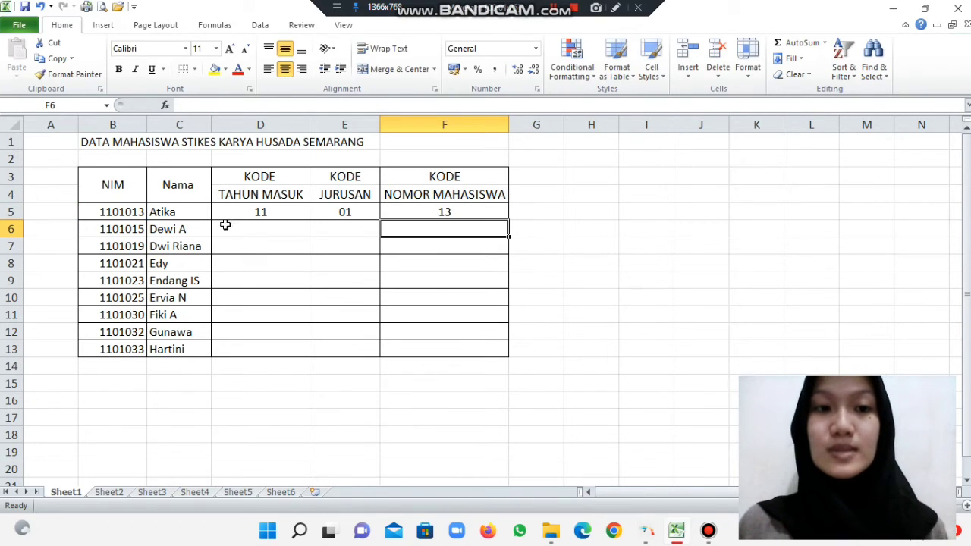
Fill the D5, E5 and F5 code formulas down their columns through row 13
left_click(283, 209)
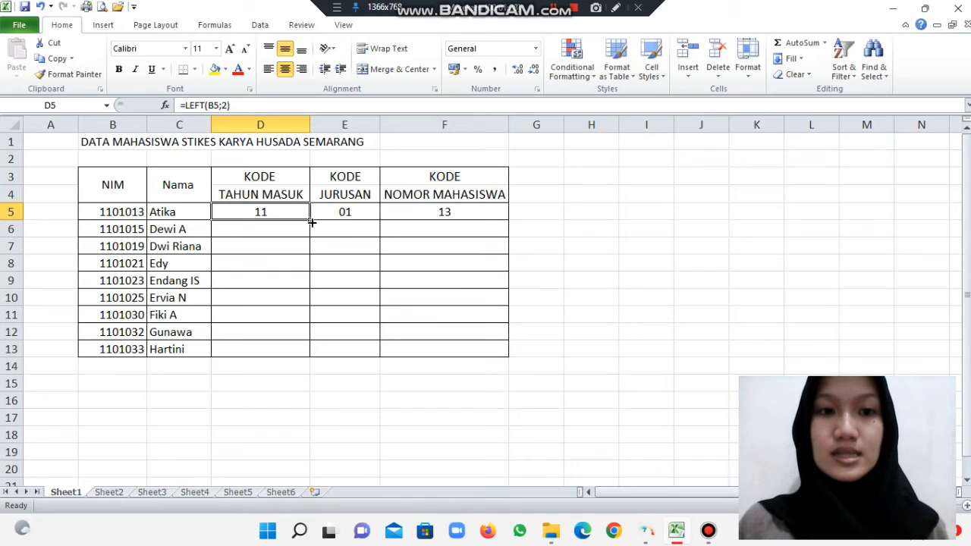
left_click_drag(309, 221, 312, 351)
left_click(367, 211)
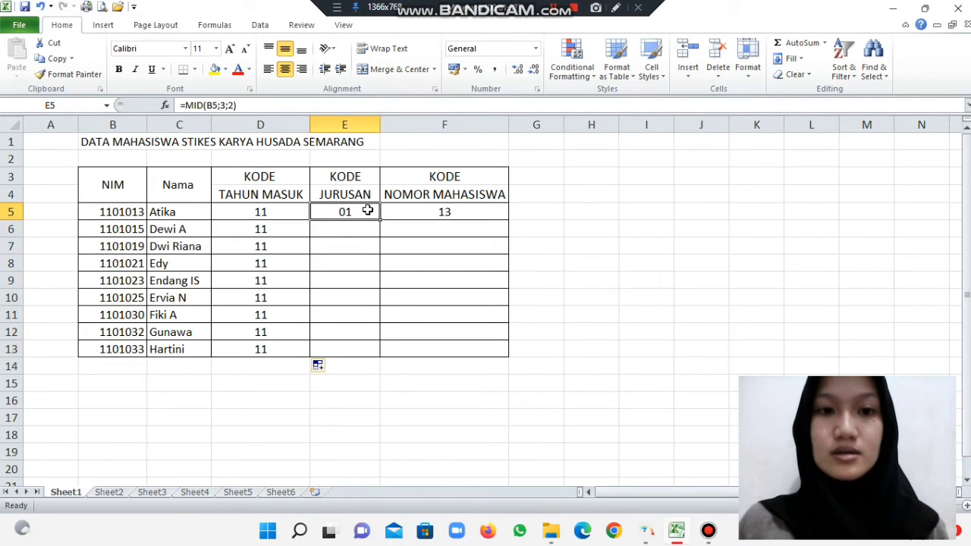
left_click_drag(381, 220, 503, 353)
left_click(478, 212)
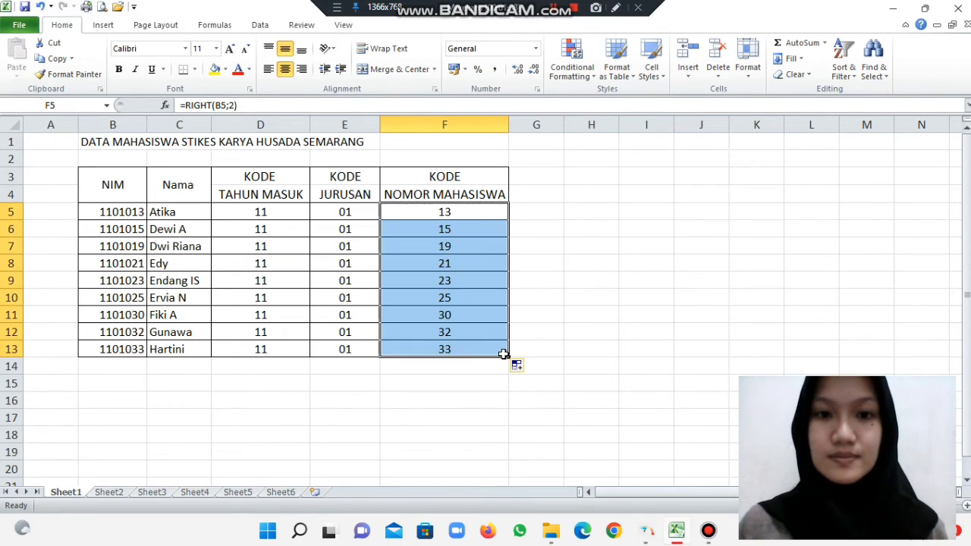
left_click(550, 312)
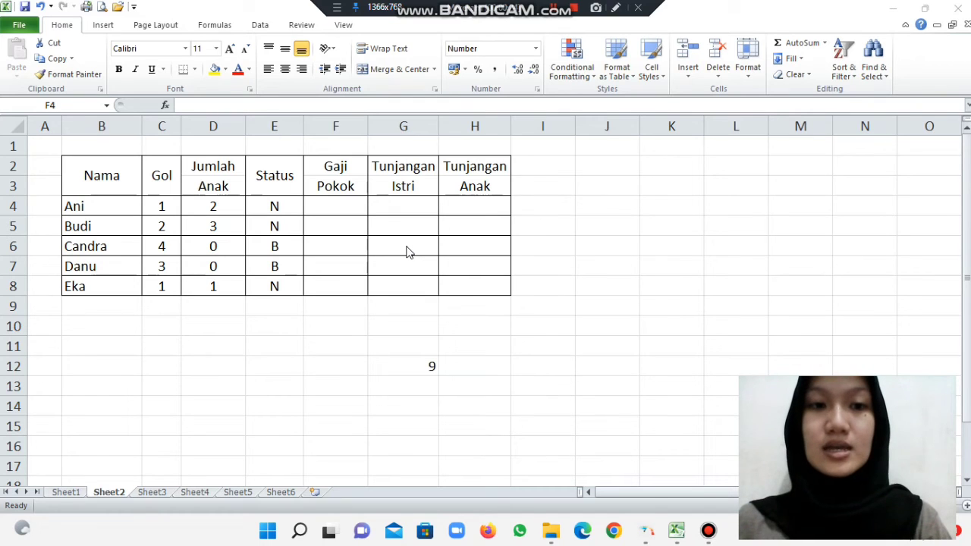
Begin the Gaji Pokok formula in F4 with =IF(C4=1;1000000; as its first condition and result
left_click(339, 206)
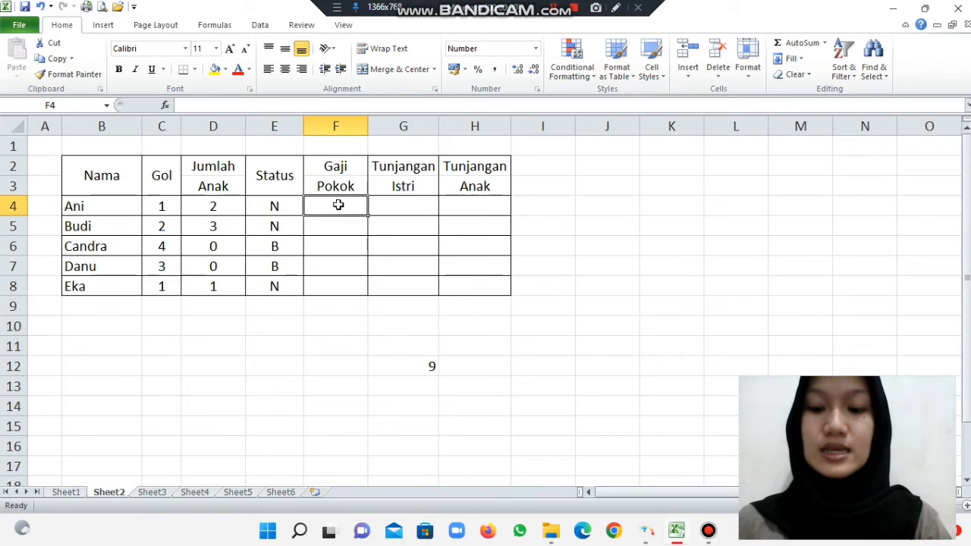
type("=")
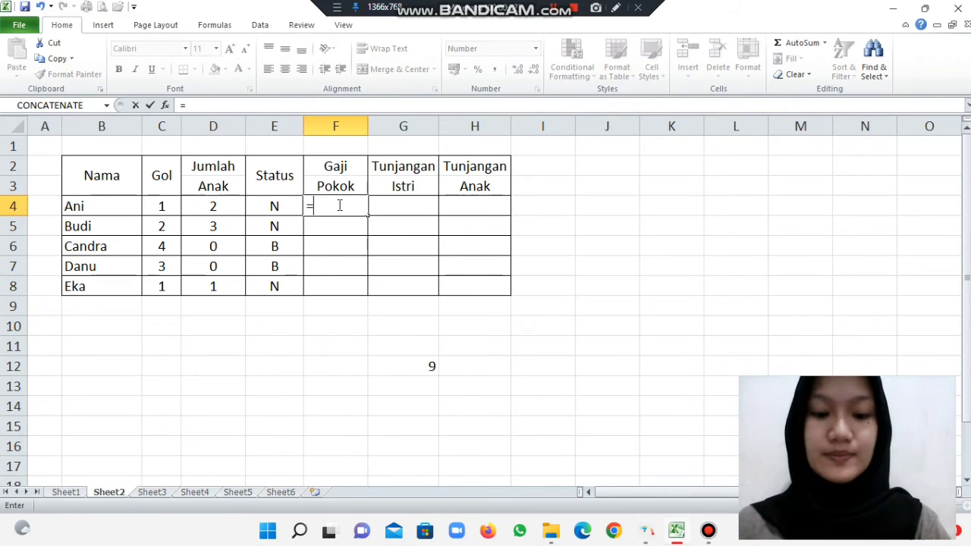
type("I")
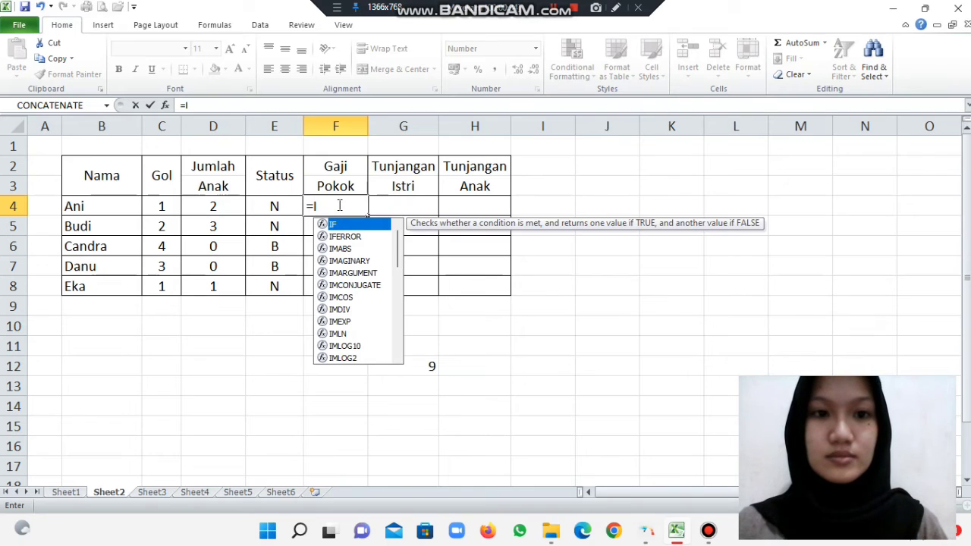
type("F(")
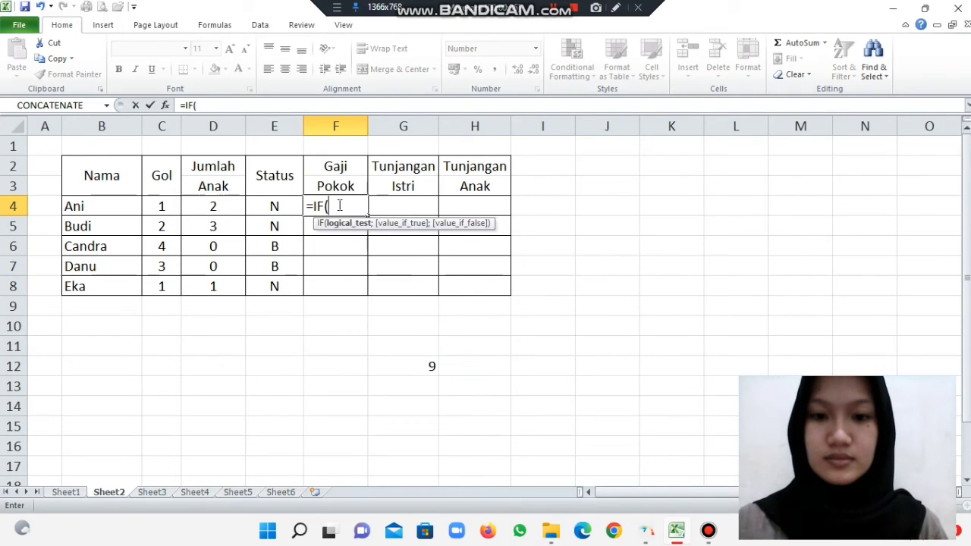
left_click(161, 206)
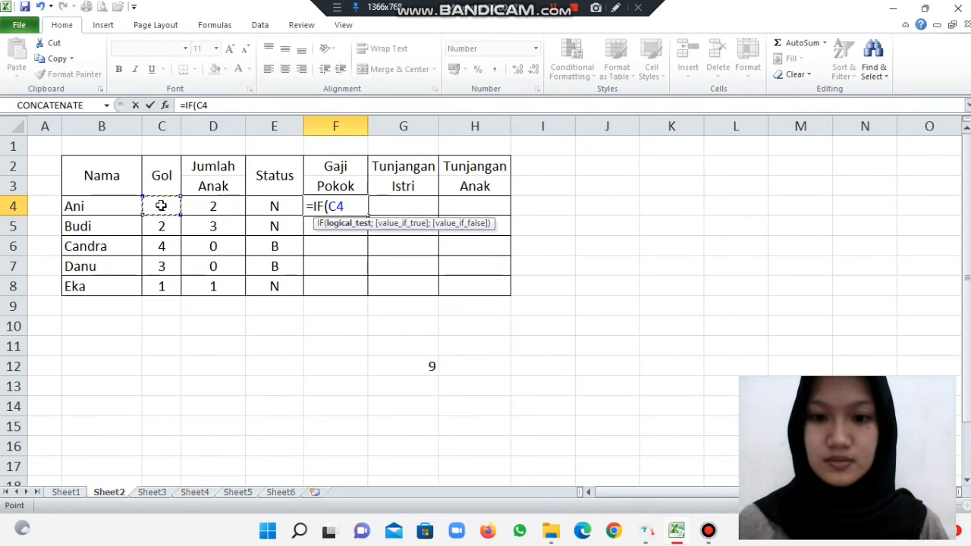
type("=1;")
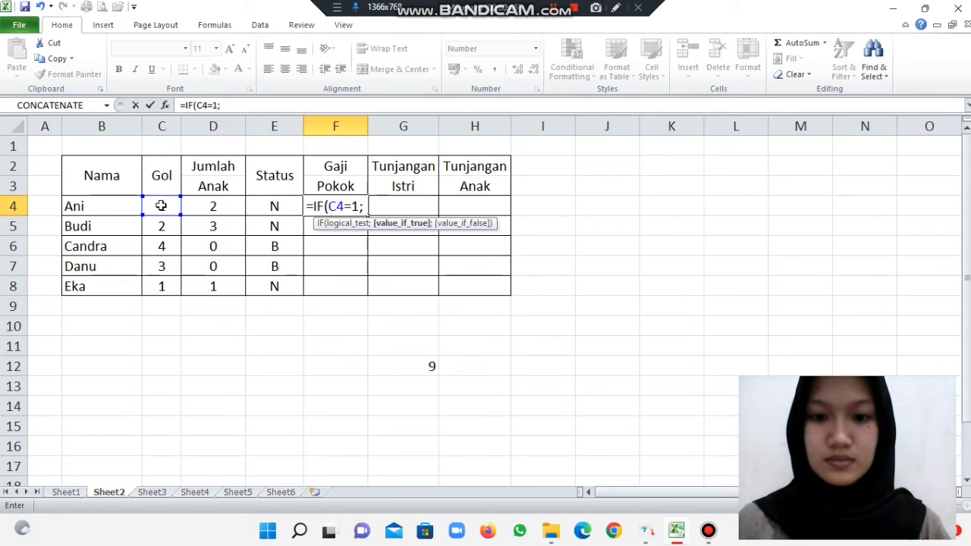
type("1000000")
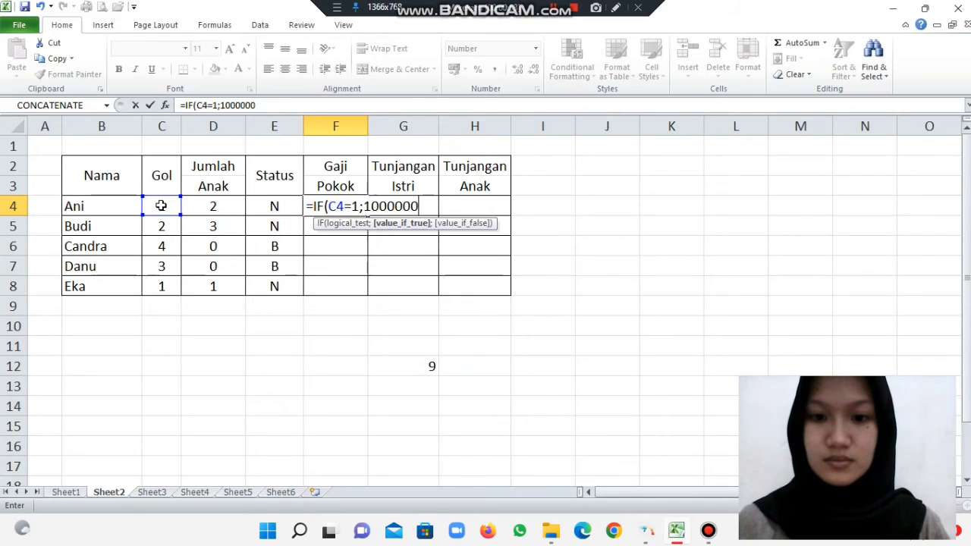
type(";")
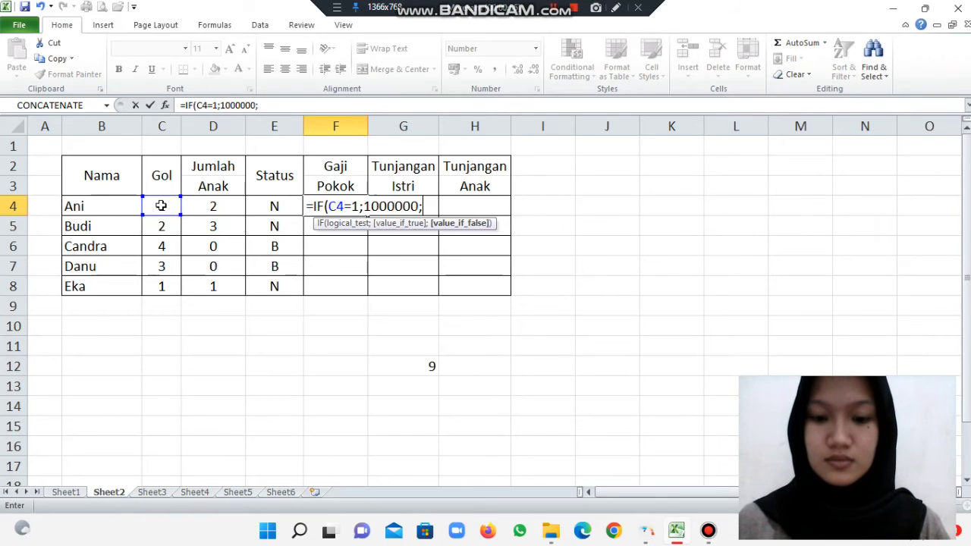
Extend the F4 formula with a nested IF(C4=2;1200000; for the second Gol level
type("I")
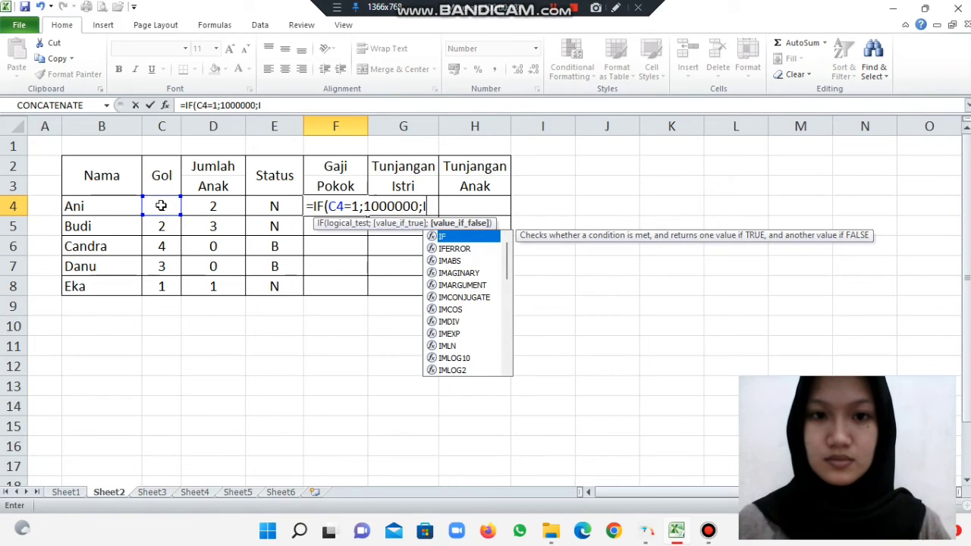
type("F")
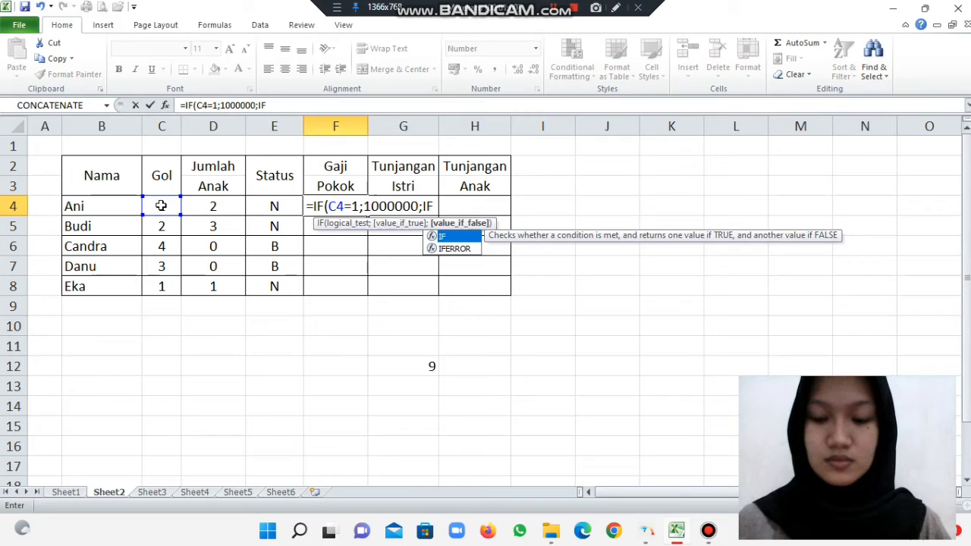
type("(")
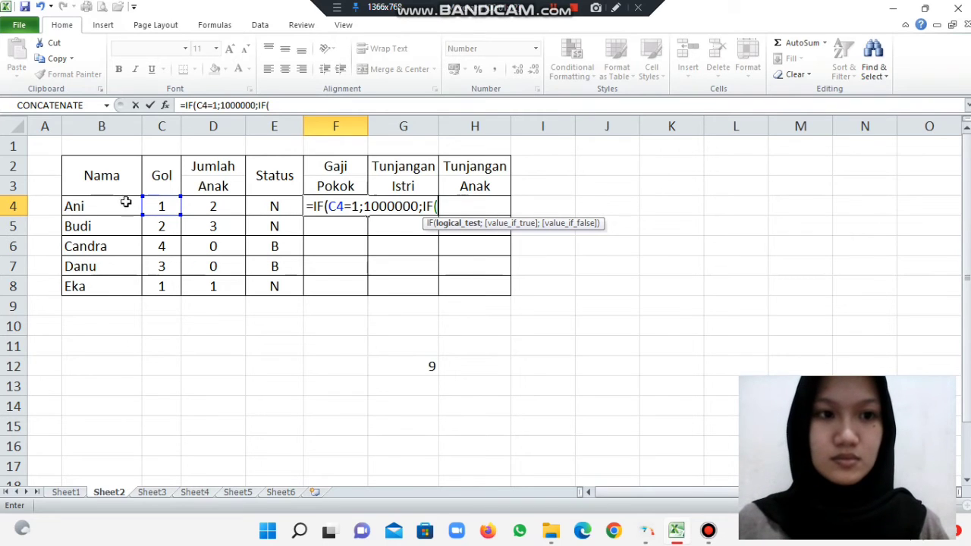
left_click(161, 206)
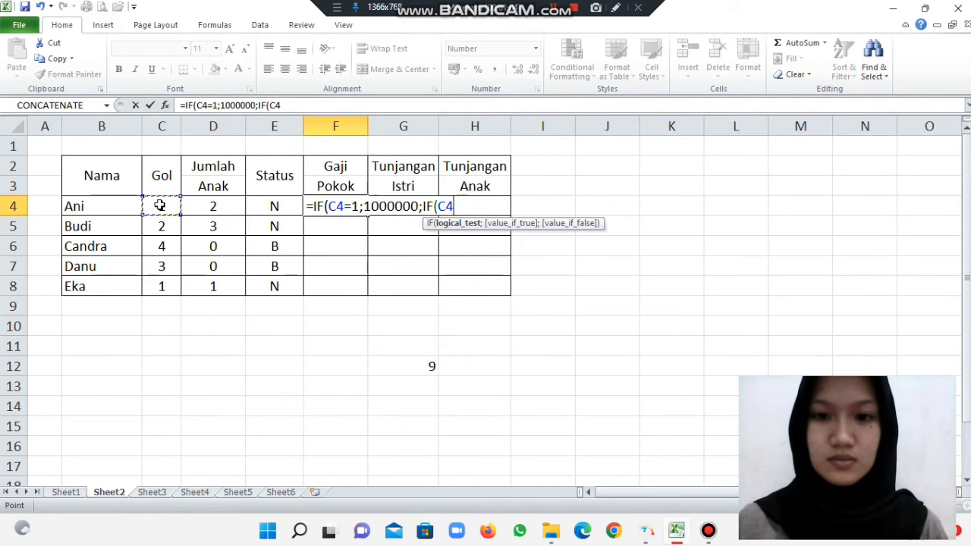
type("=")
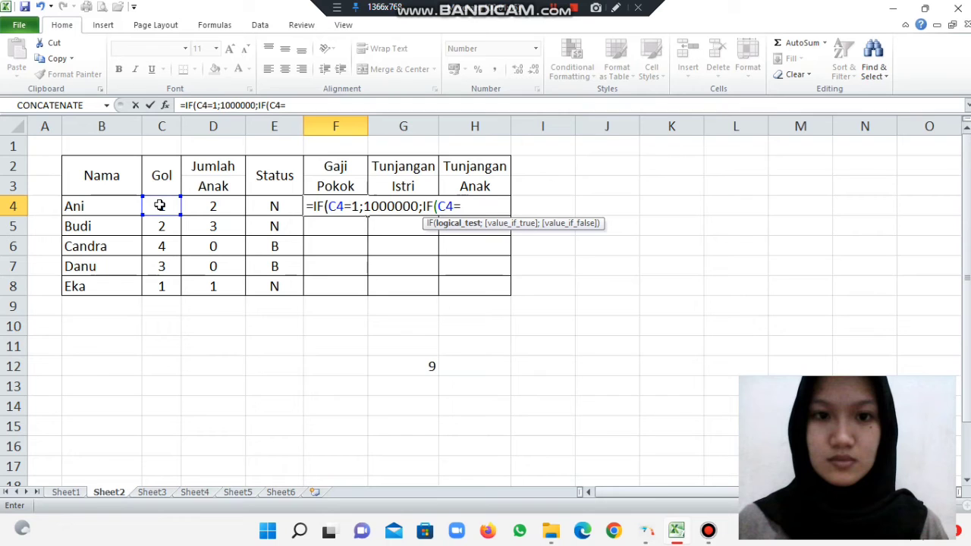
type("2L")
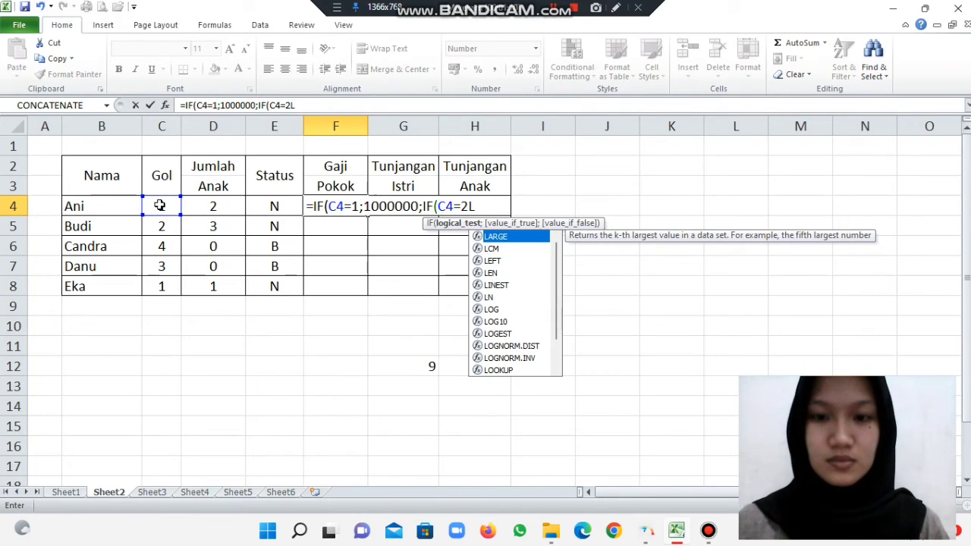
type("12")
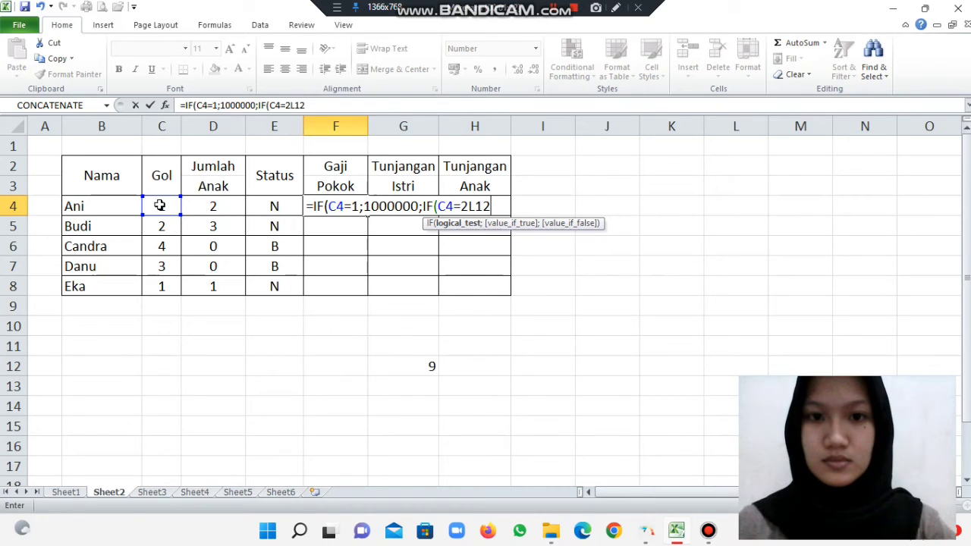
key("BackSpace")
key("BackSpace")
key("BackSpace")
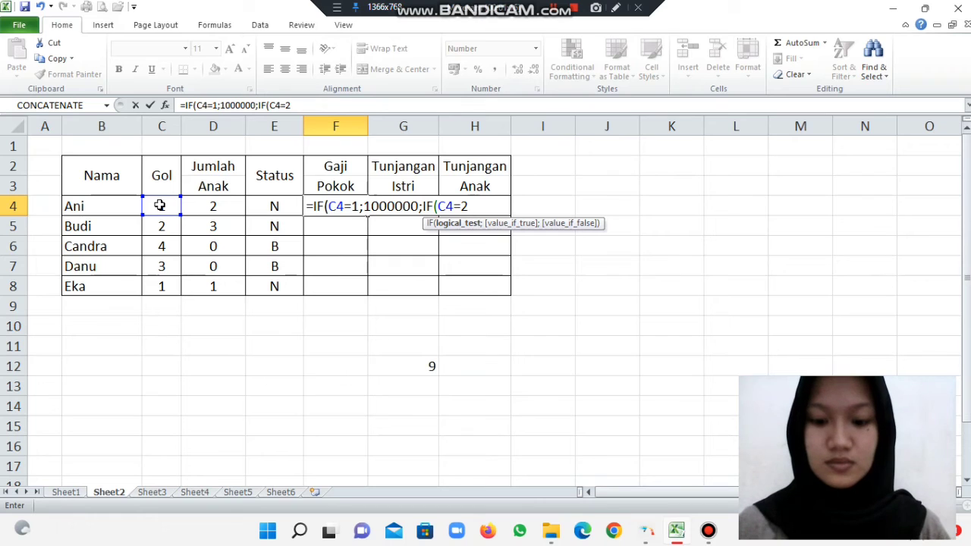
type(";12")
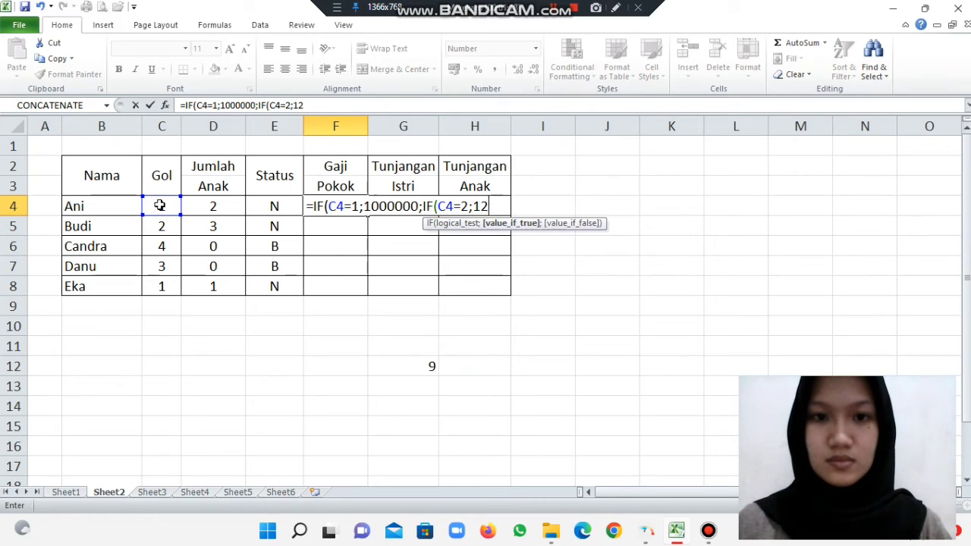
type("0000")
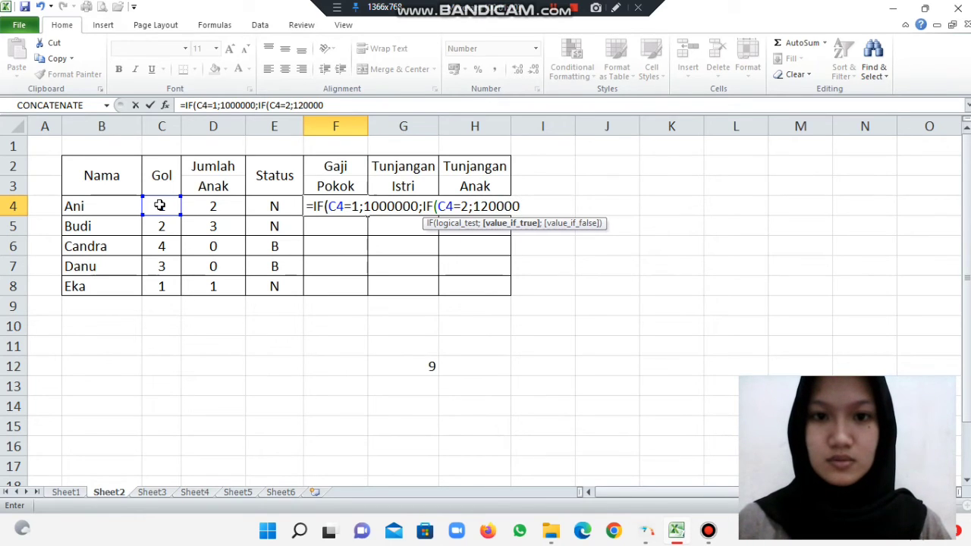
type("0")
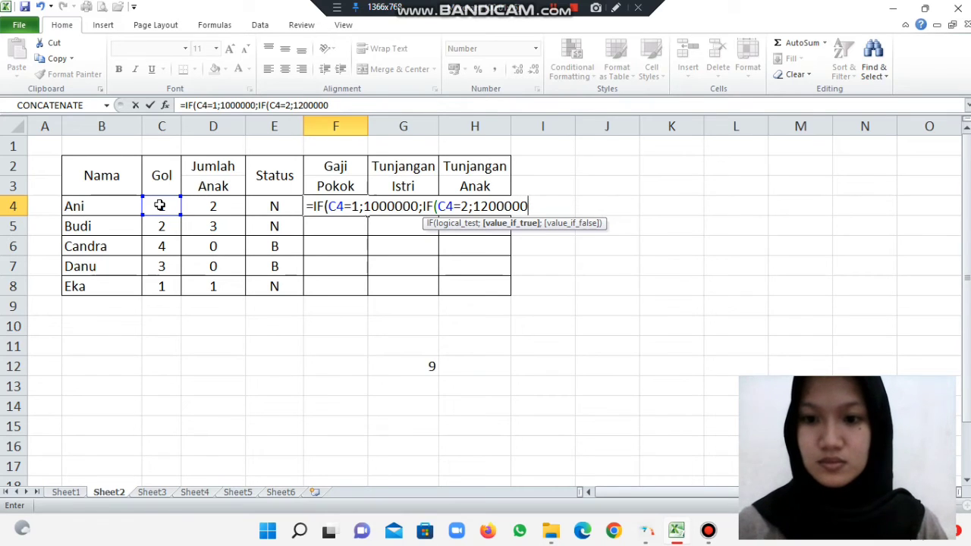
type(";")
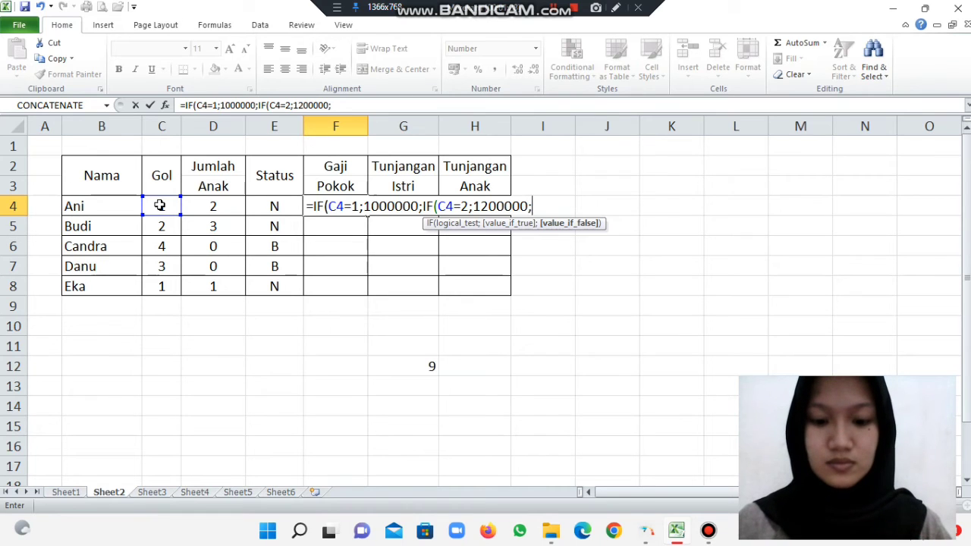
Complete the F4 formula with a third nested condition, IF(C4=3;1400000;1600000))), and commit it
type("IF")
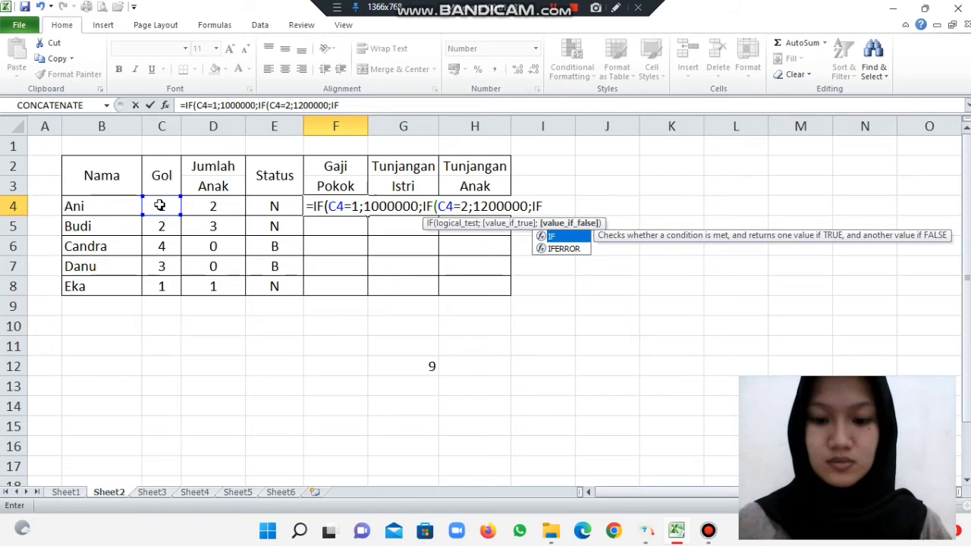
type("(")
left_click(159, 206)
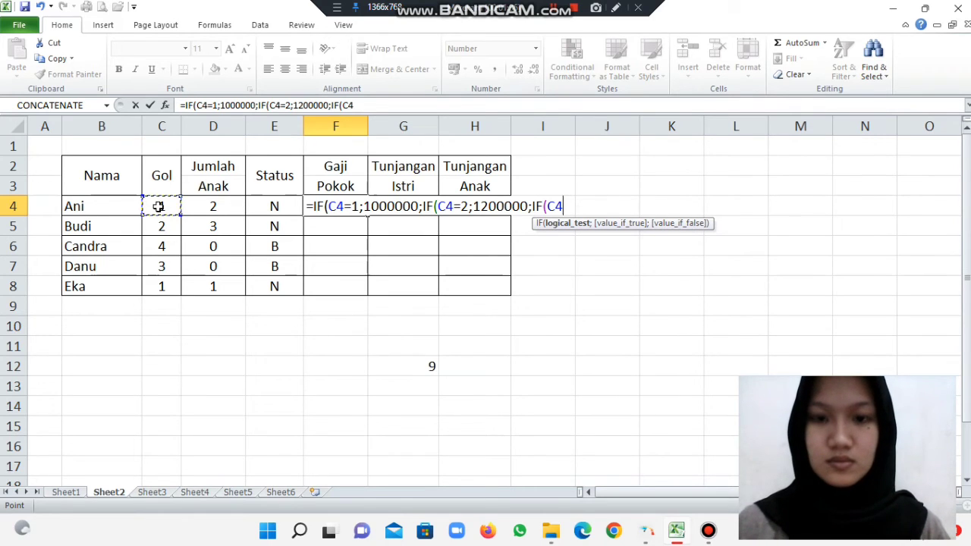
type("=")
type("3")
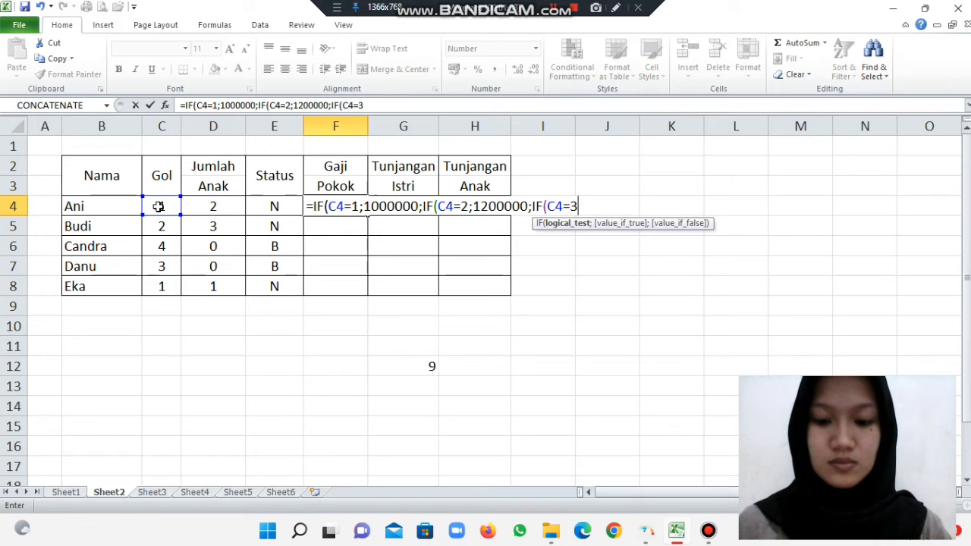
type(";14")
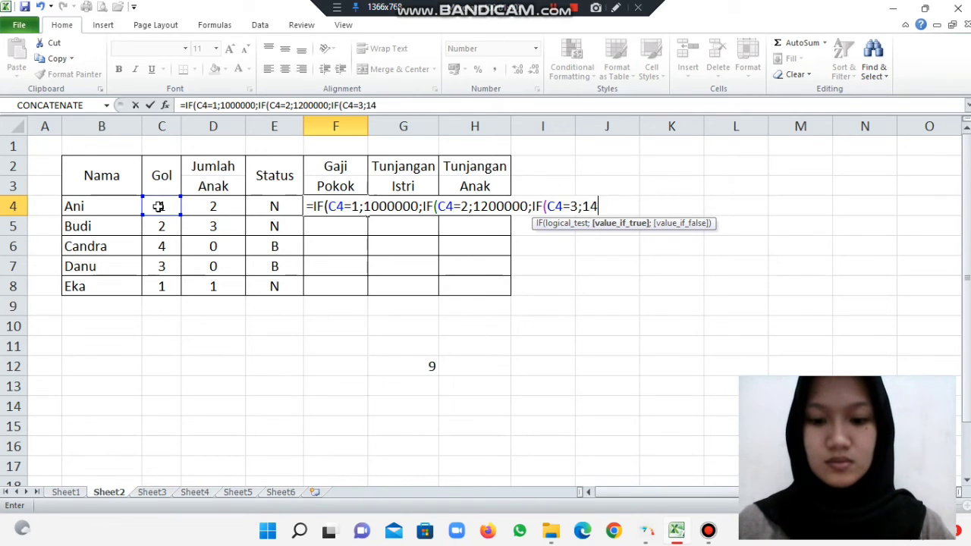
type("0000")
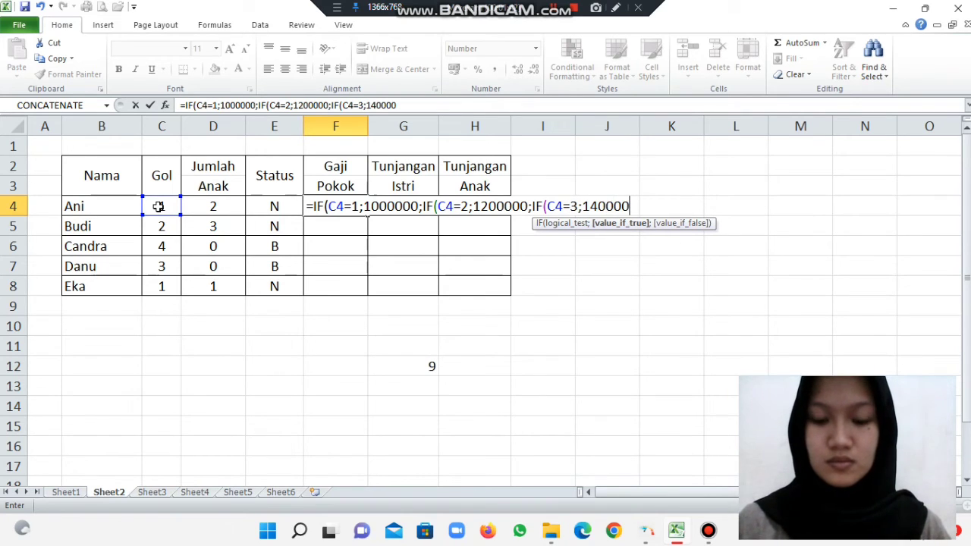
type("0;1")
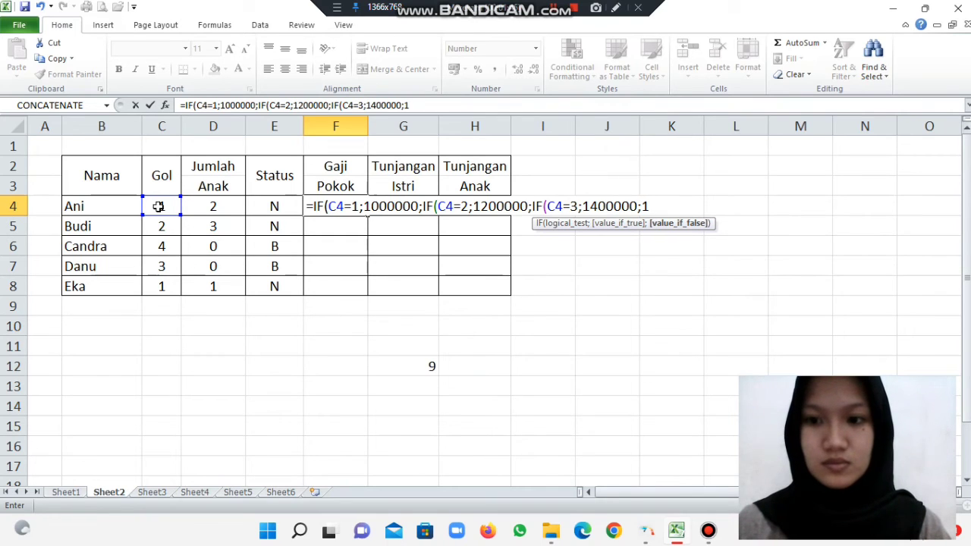
type("600000")
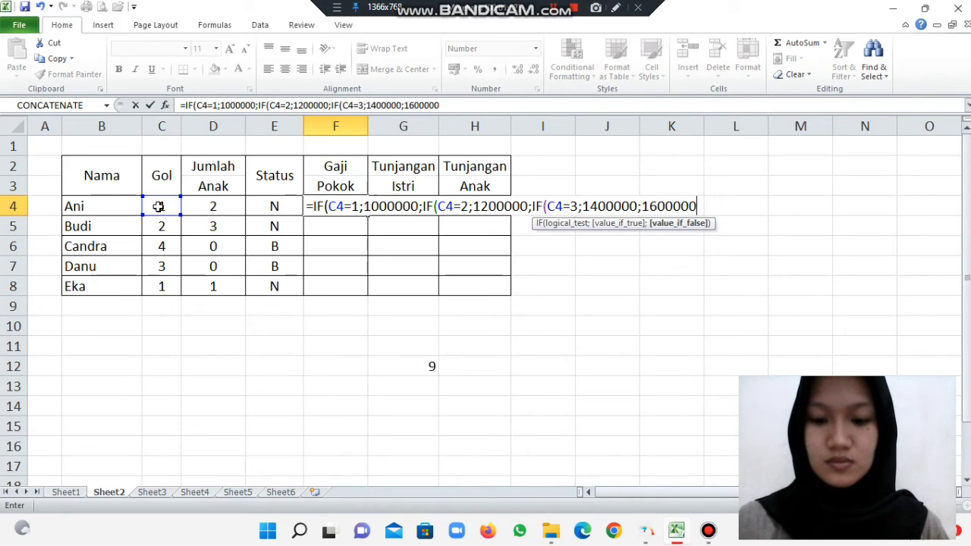
type(")))")
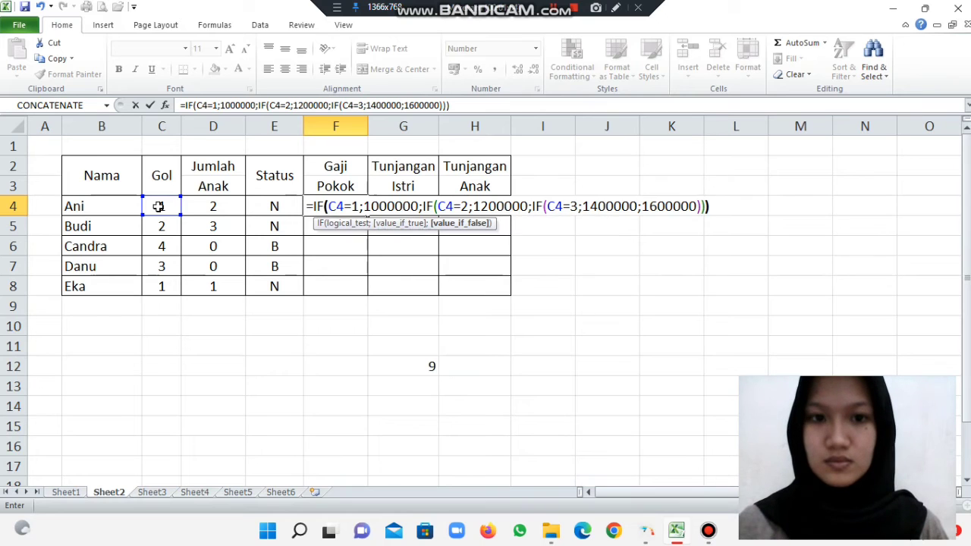
key("Return")
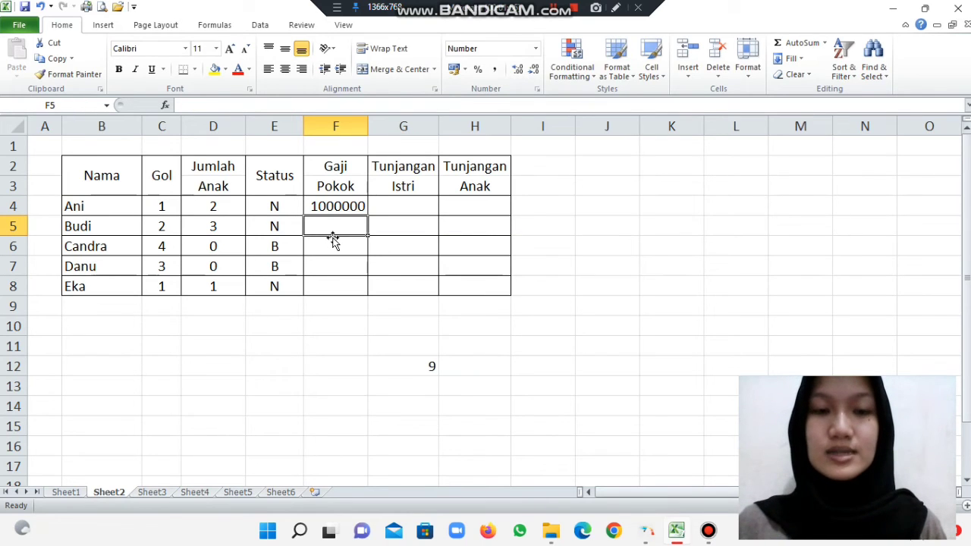
Begin the Tunjangan Istri formula in G4 with =IF(E4="N" as its condition on the Status column
left_click(396, 211)
type("=")
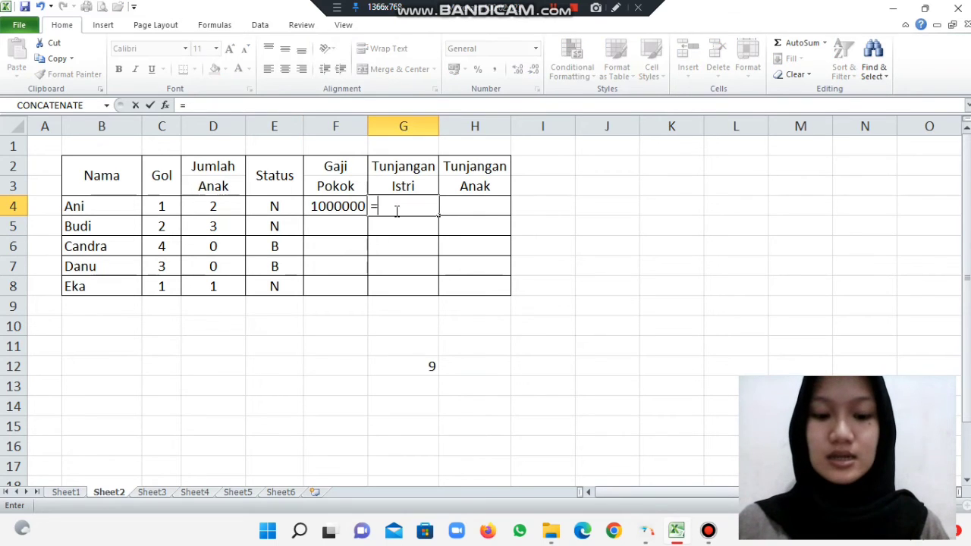
type("IF")
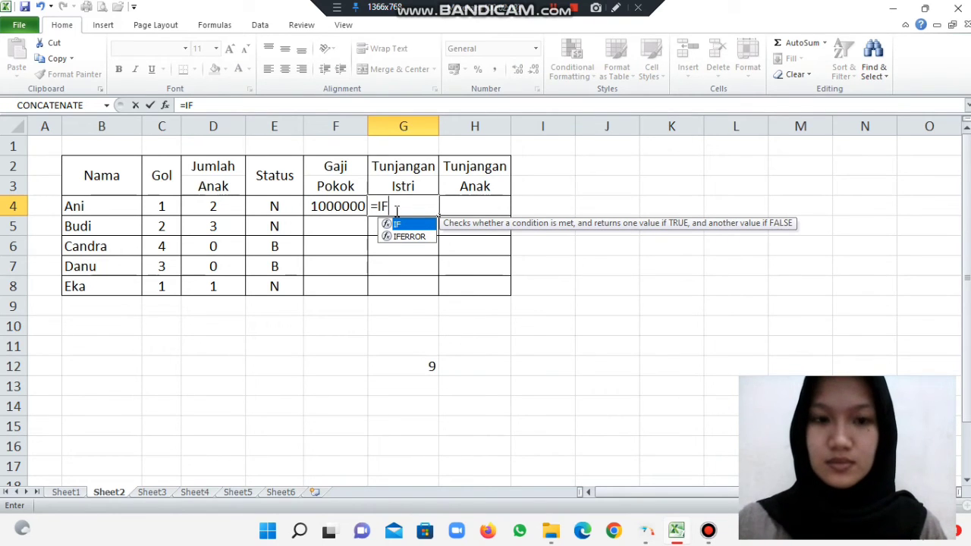
type("(")
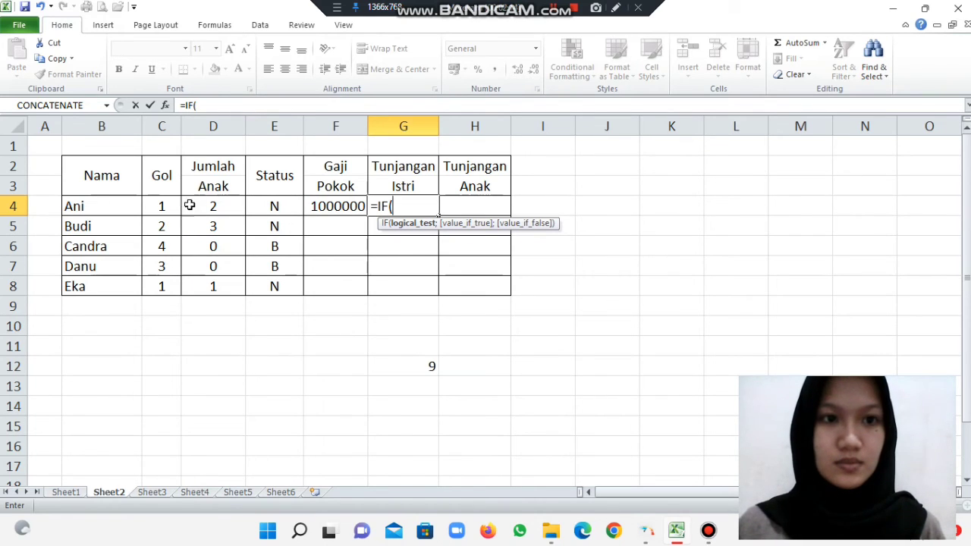
left_click(270, 207)
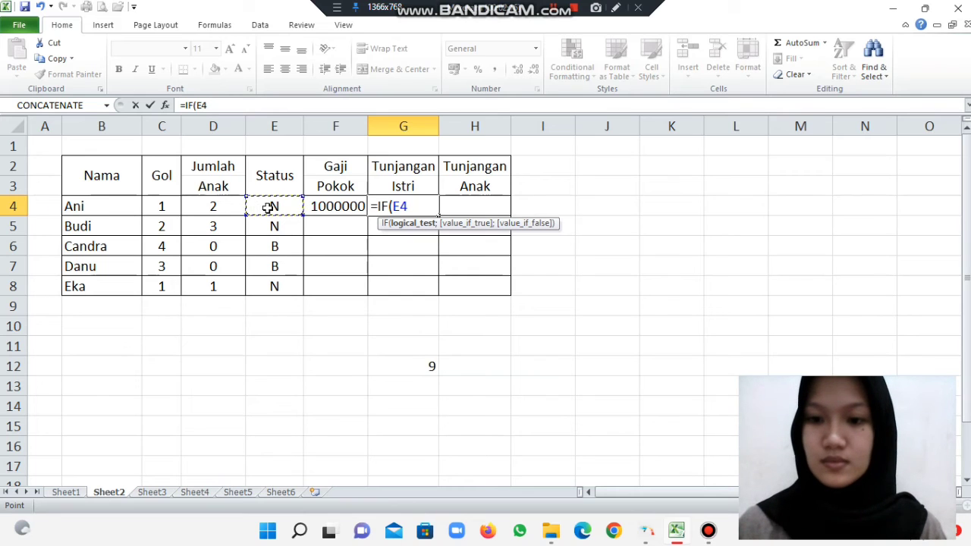
type("=")
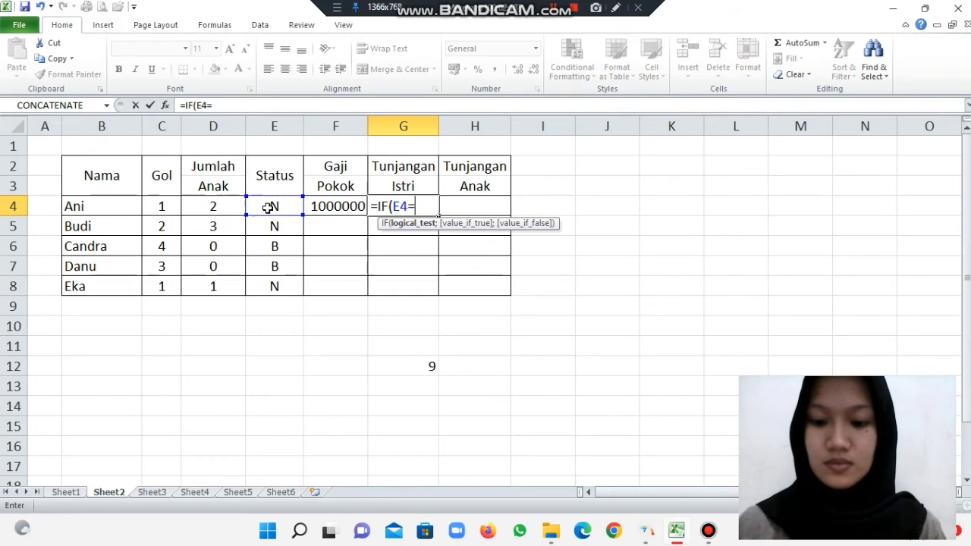
type("\"")
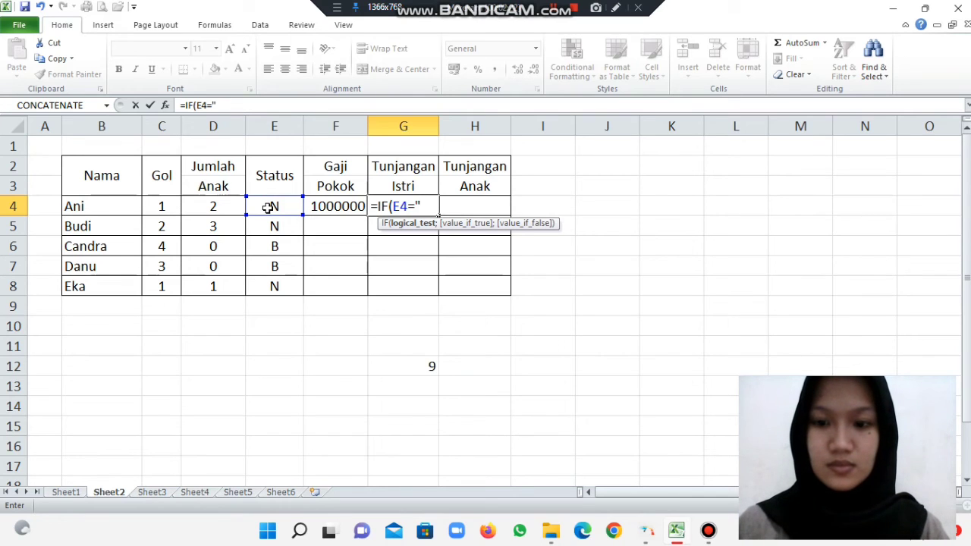
type("N")
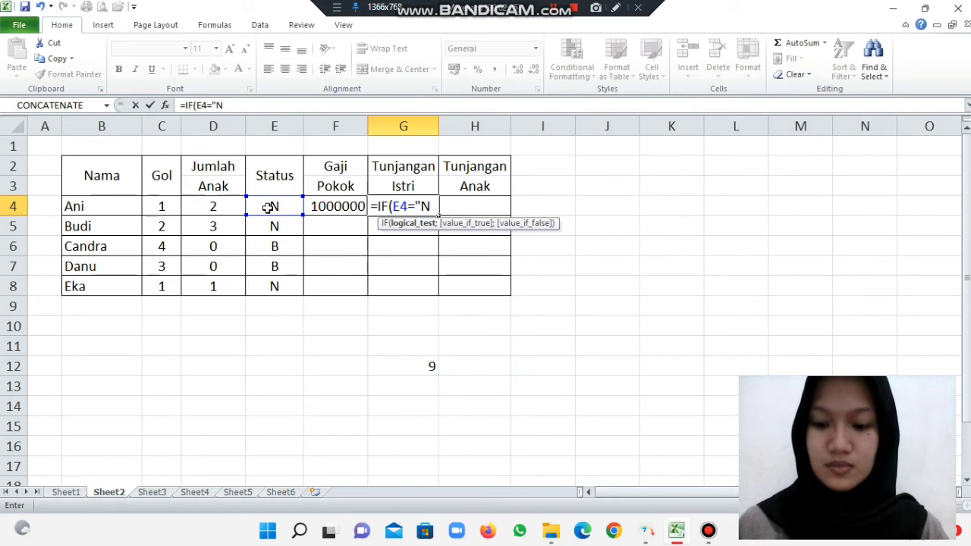
type("\"")
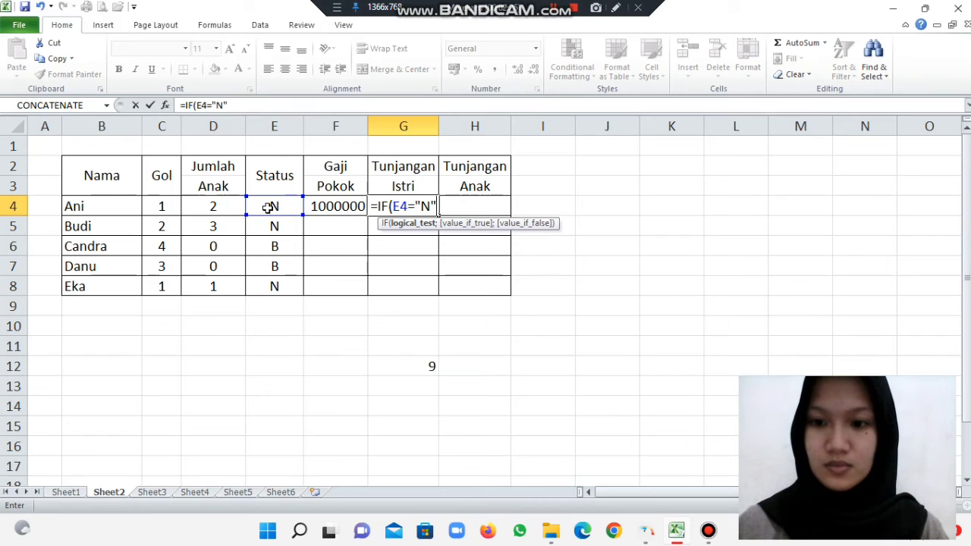
Complete the G4 formula with 200000 as the true result and 0 as the false result, and commit it
type(";")
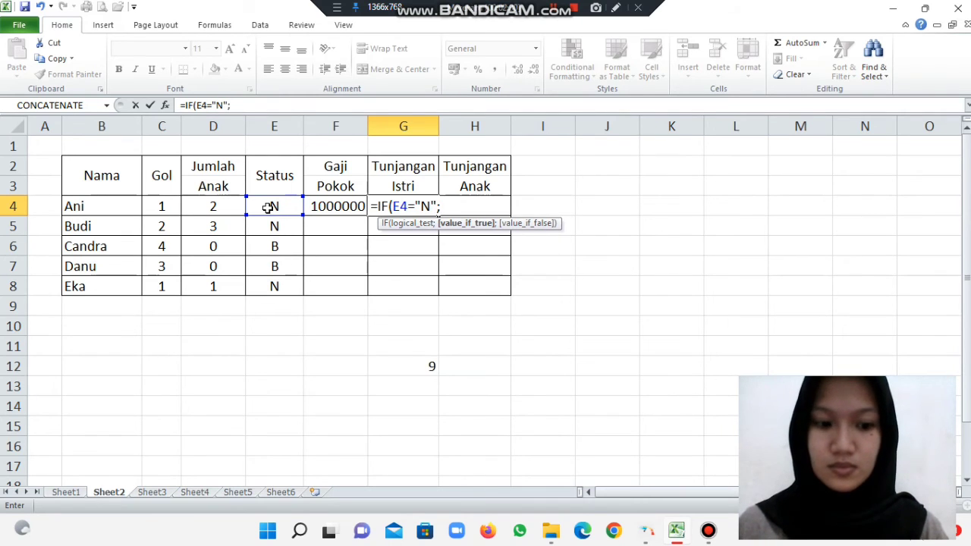
type("200000")
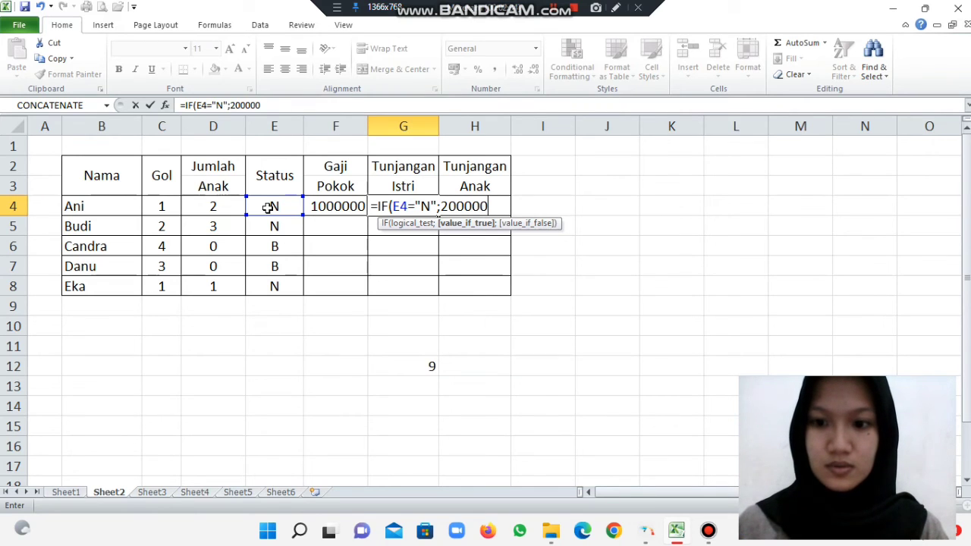
type(";0")
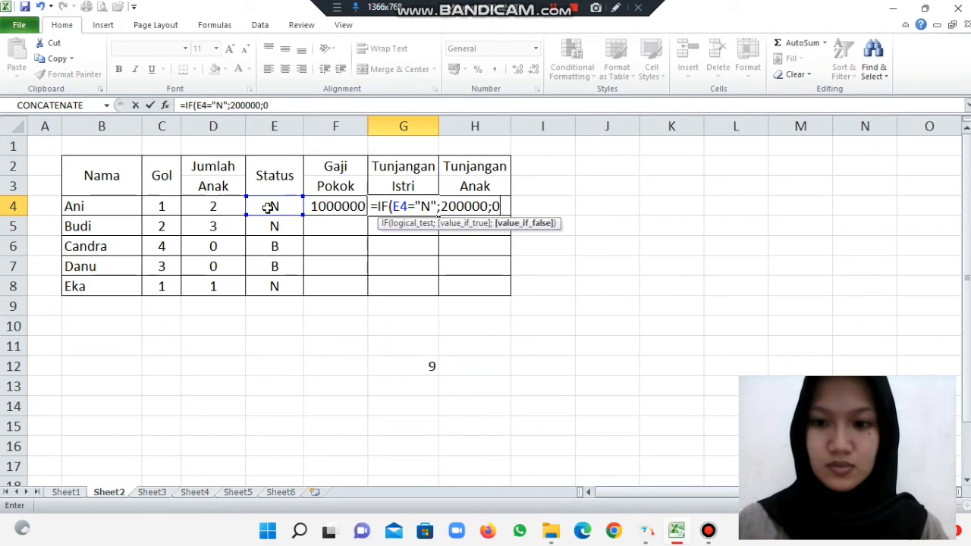
type(")")
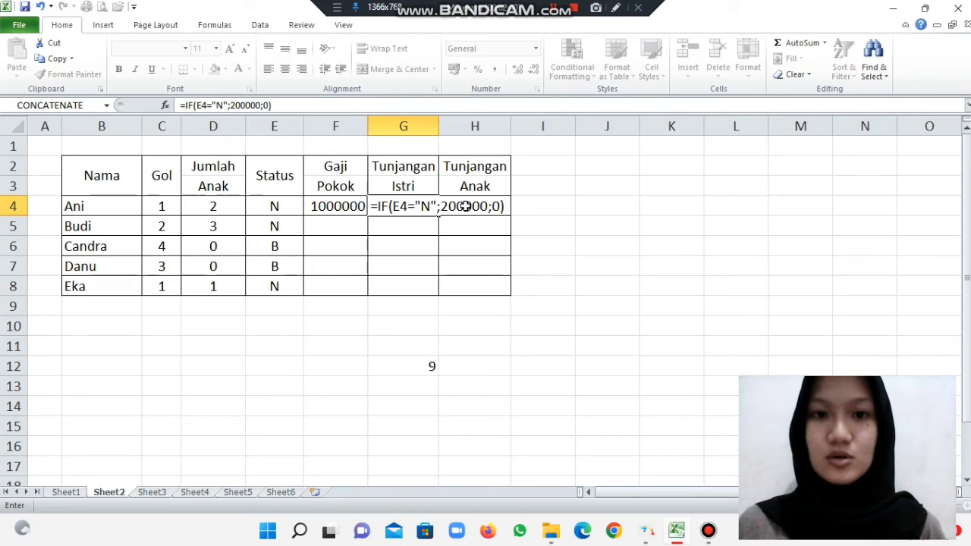
key("Return")
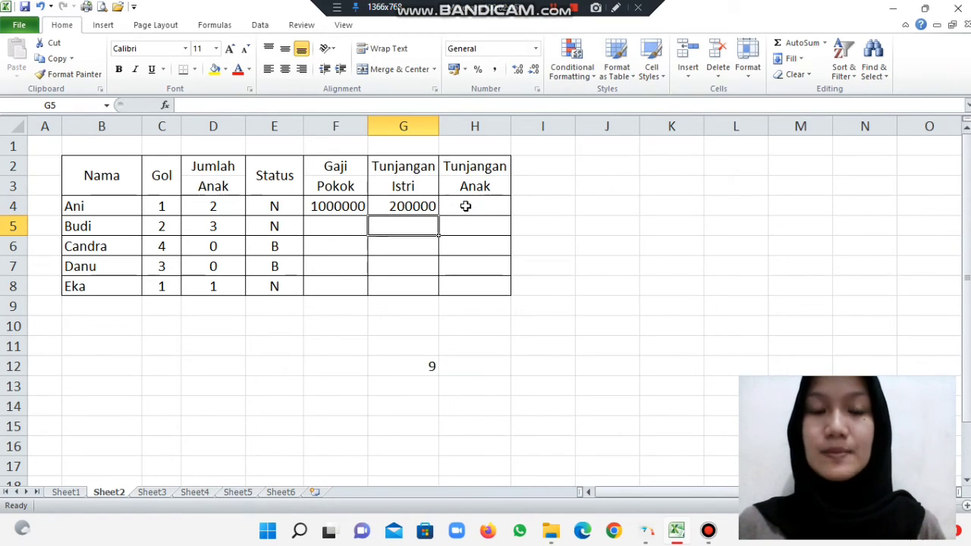
Begin the Tunjangan Anak formula in H4 with =IF(D4=0;0 as its first condition and result
left_click(466, 206)
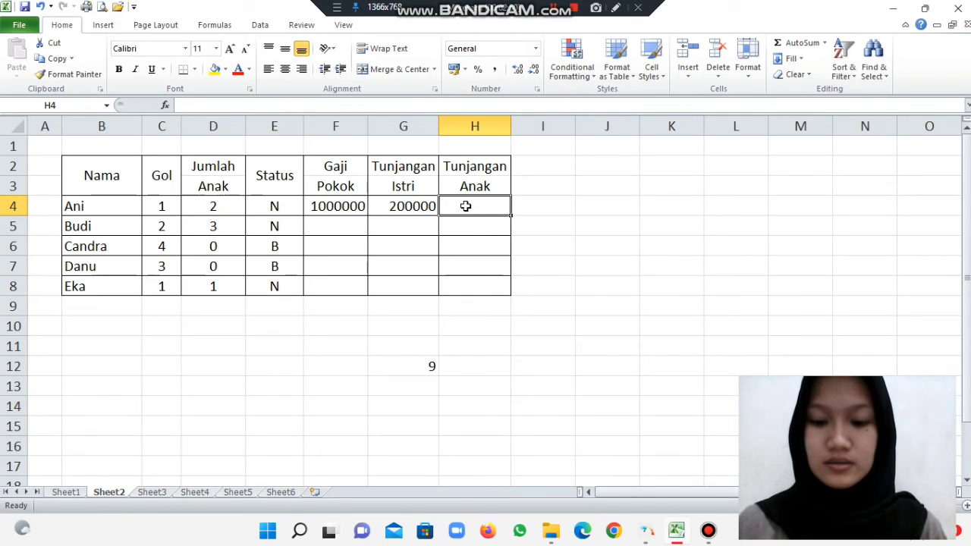
type("=IF")
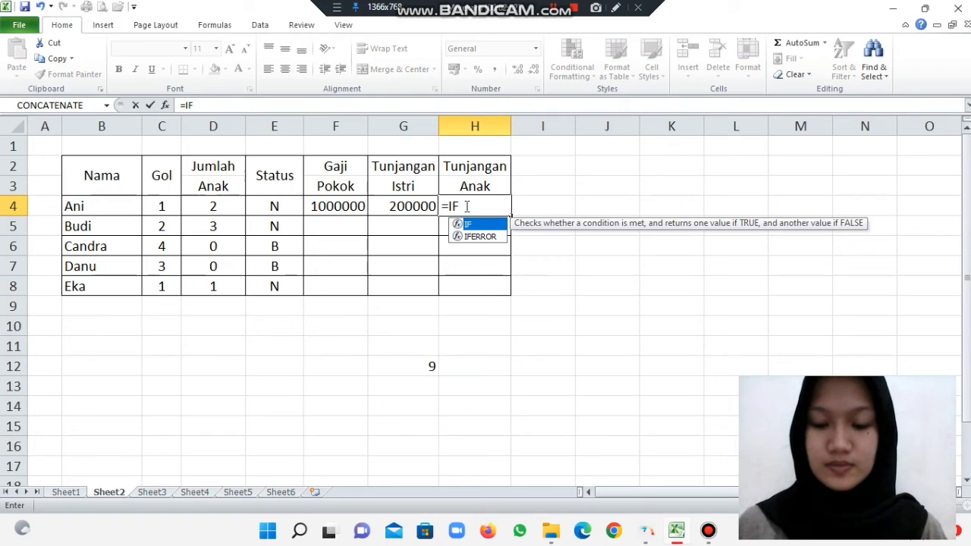
type("(")
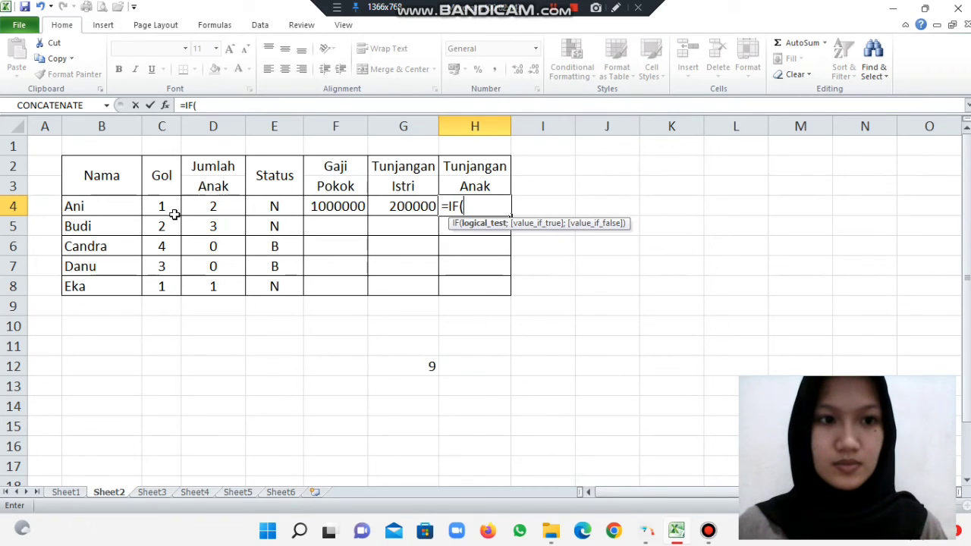
left_click(213, 207)
type(";")
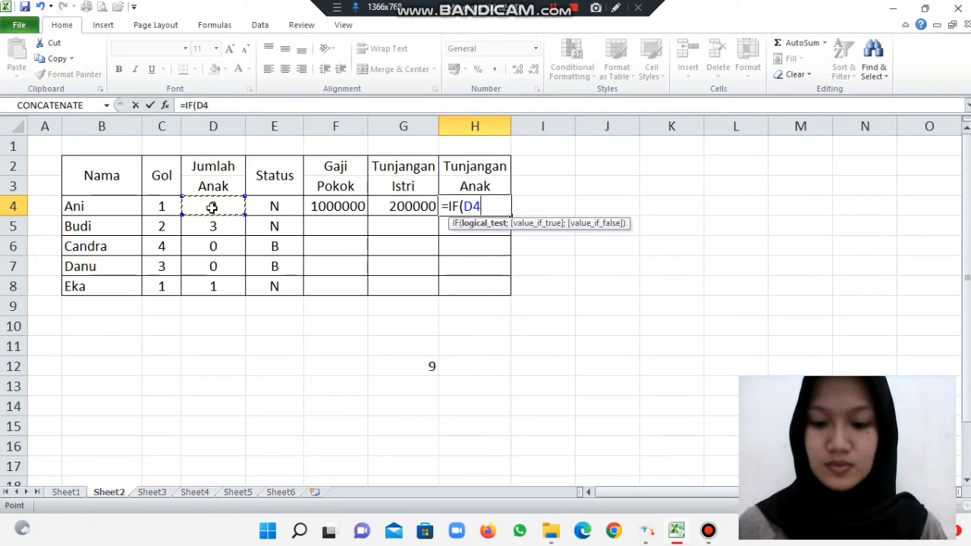
key("BackSpace")
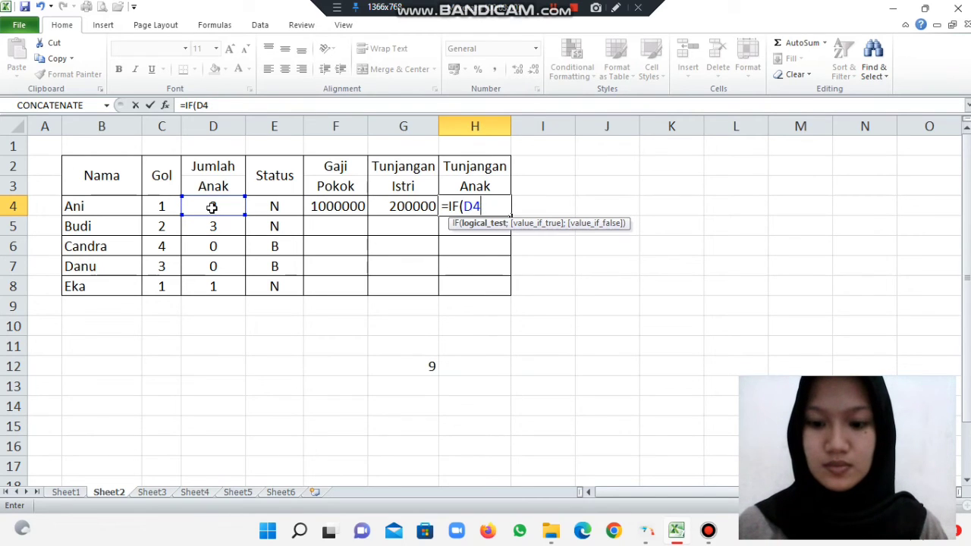
type("=0;0")
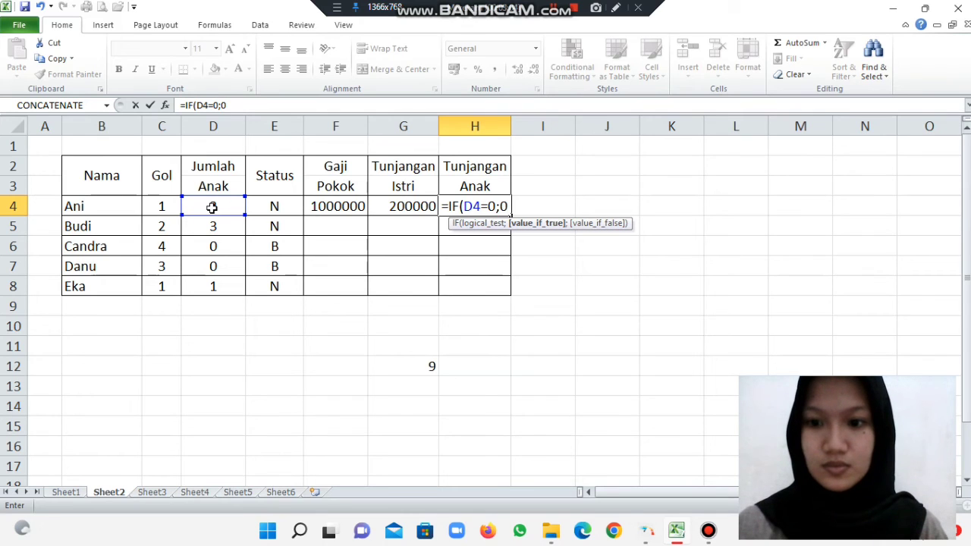
Extend the H4 formula with a nested IF(D4=1;50000 for employees with one child
type(";I")
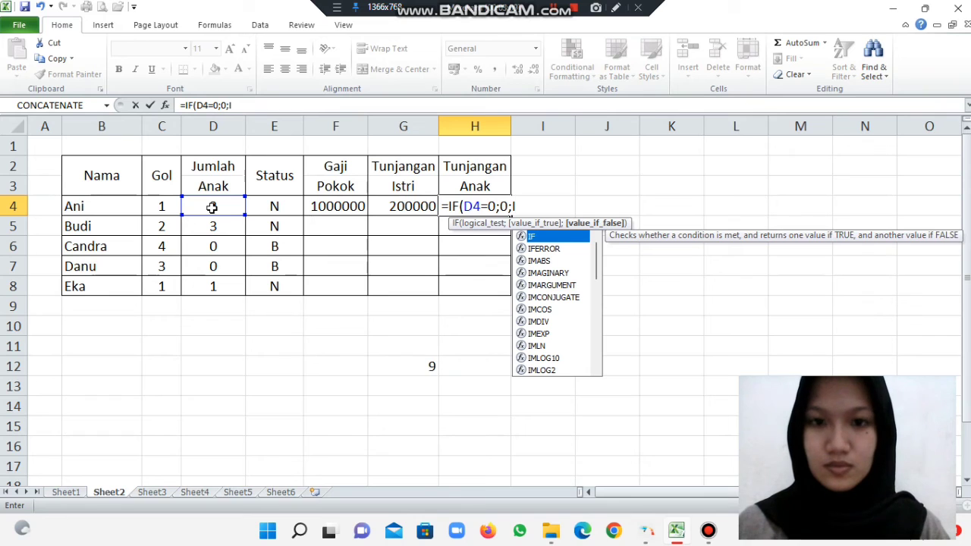
type("F")
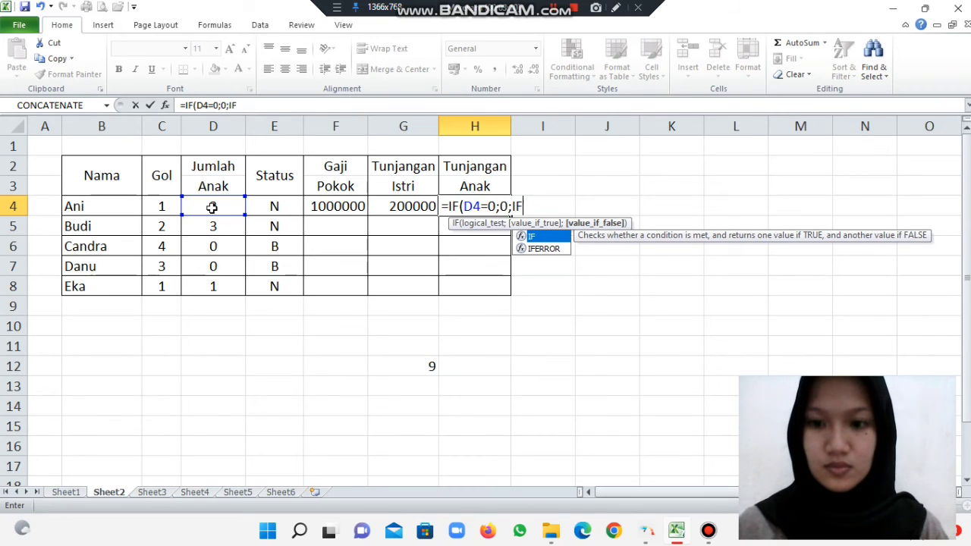
type("(")
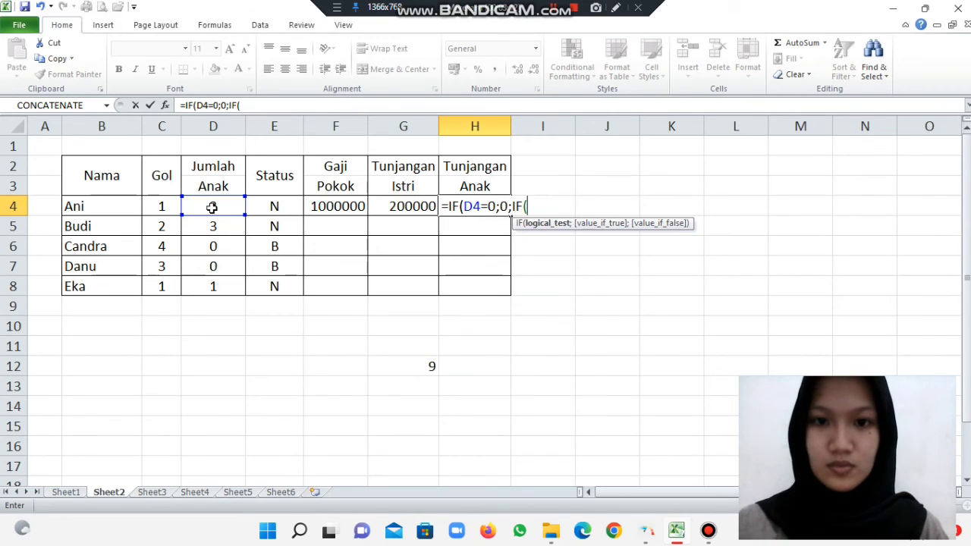
left_click(221, 205)
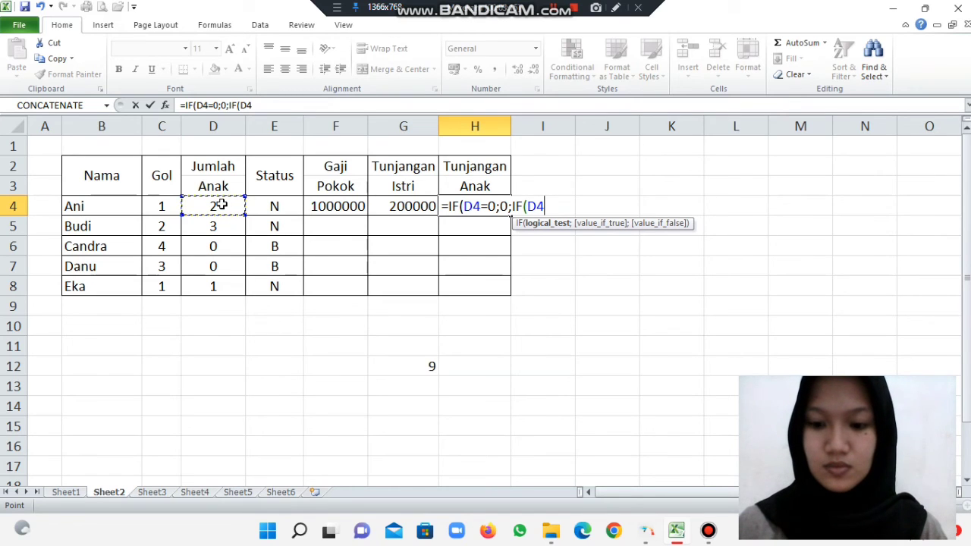
type("=1;")
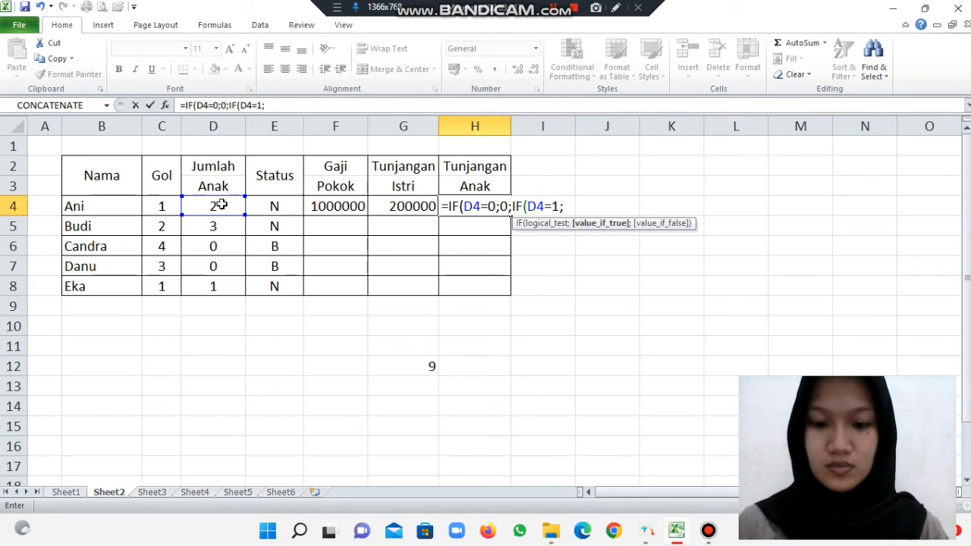
type("5")
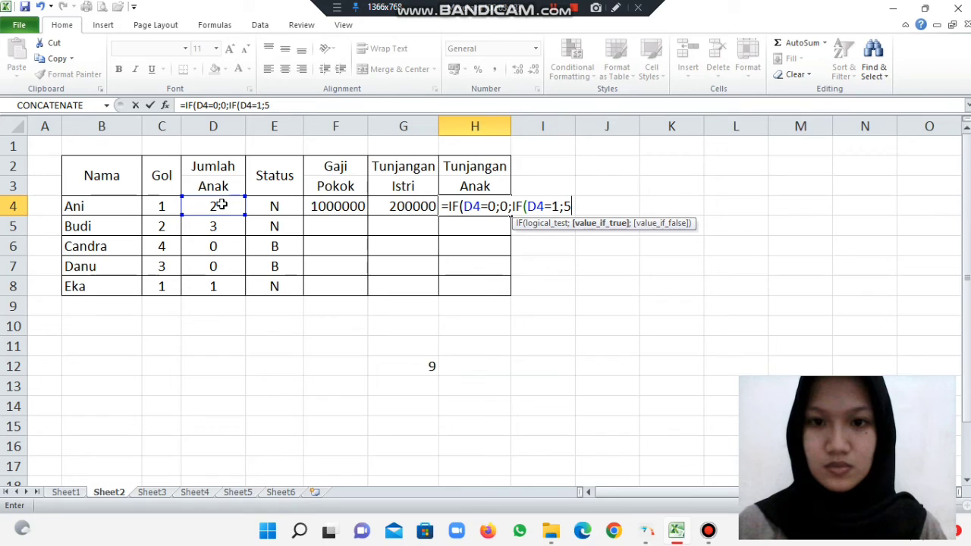
type("0000")
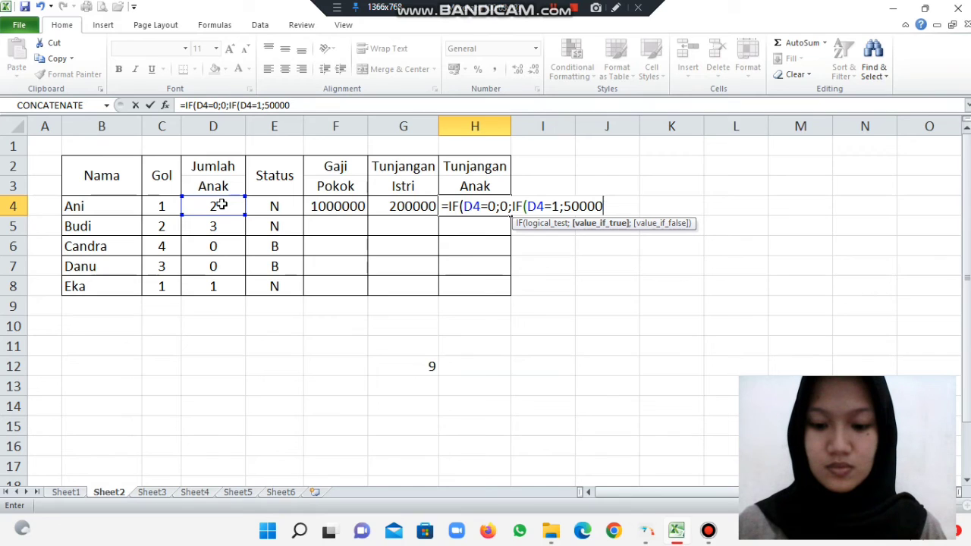
Complete the H4 formula with 100000 as the final false result, close both IFs and commit it
type(";1")
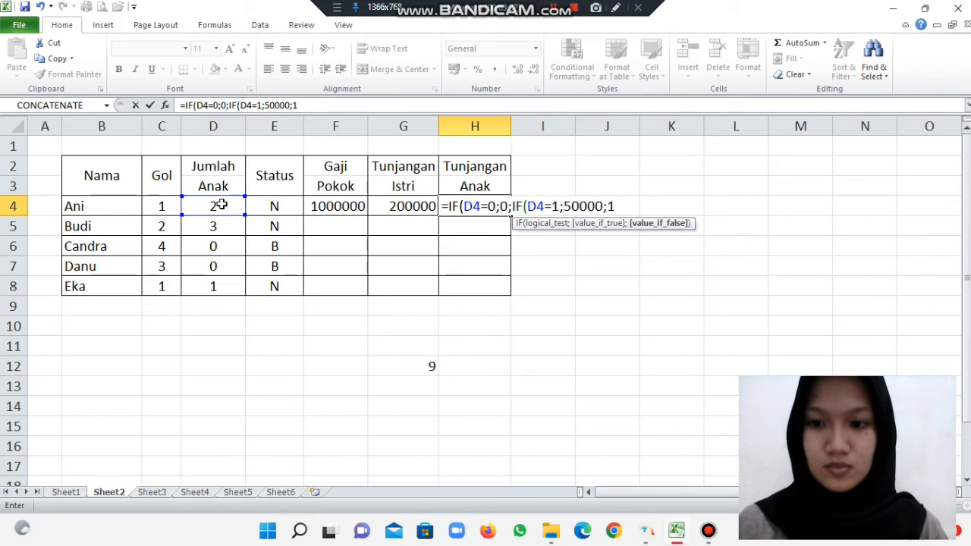
type("0000")
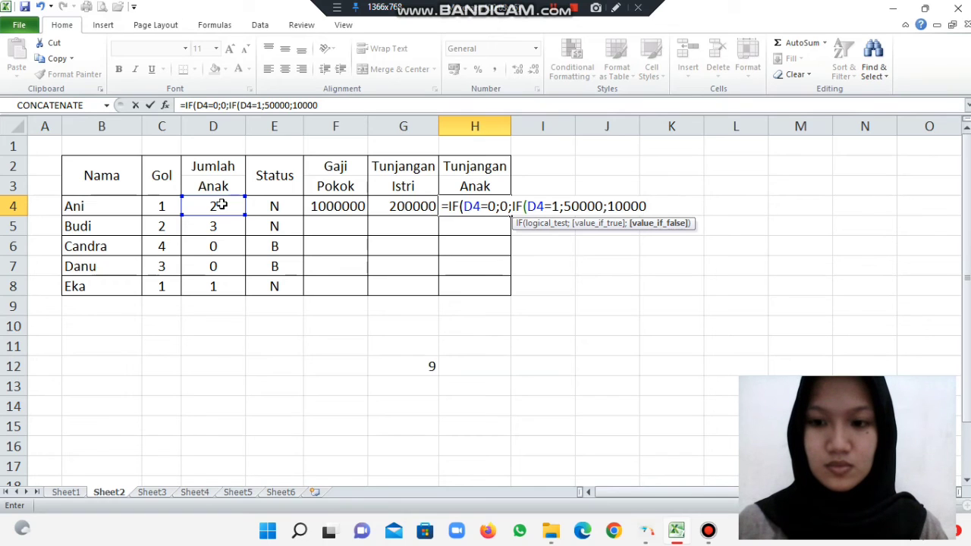
type("0")
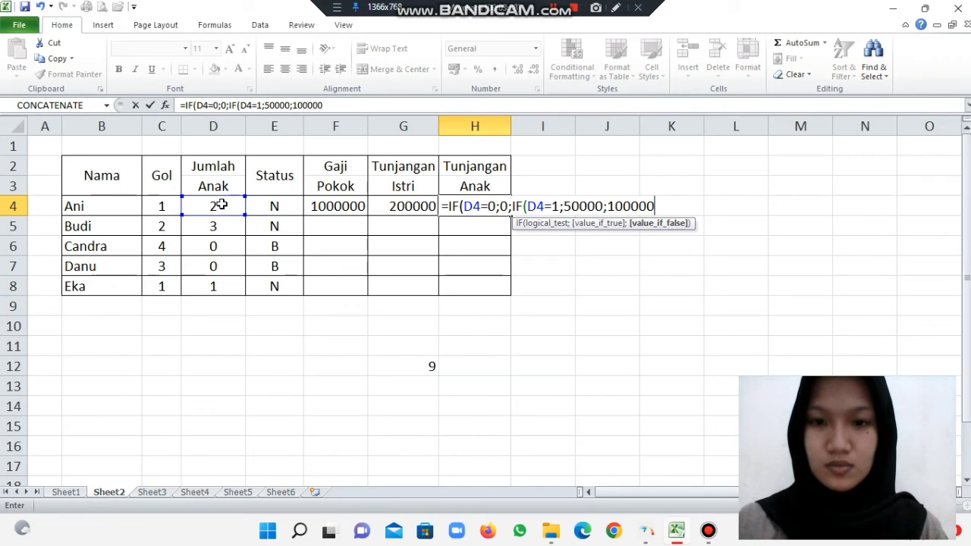
type("))")
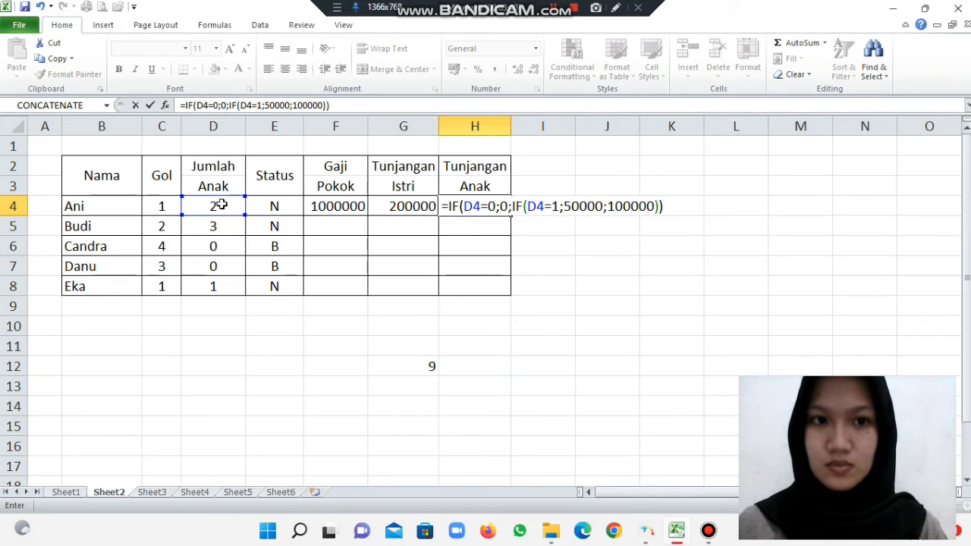
key("Return")
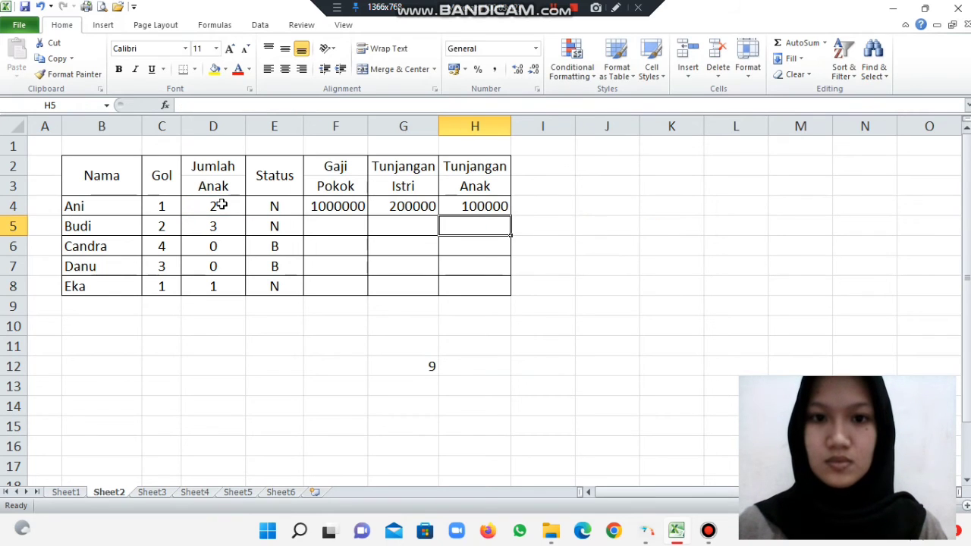
Fill the F4, G4 and H4 formulas down their columns through row 8
left_click(356, 206)
left_click_drag(367, 216, 369, 289)
left_click(425, 214)
left_click_drag(439, 216, 439, 289)
left_click(495, 209)
left_click_drag(512, 216, 511, 296)
left_click(559, 288)
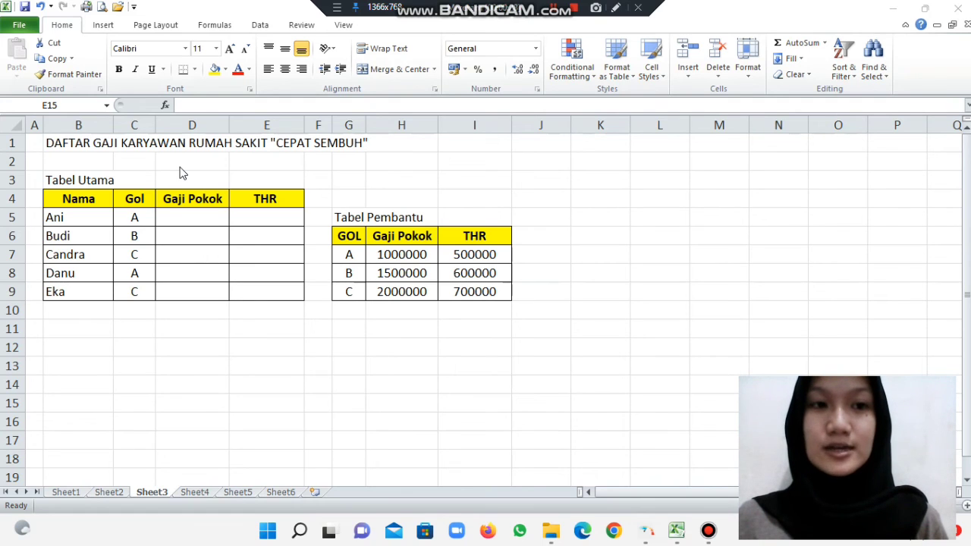
Begin the Gaji Pokok formula in D5 with =VLOOKUP(C5; using the employee's Gol as the lookup value
left_click(189, 218)
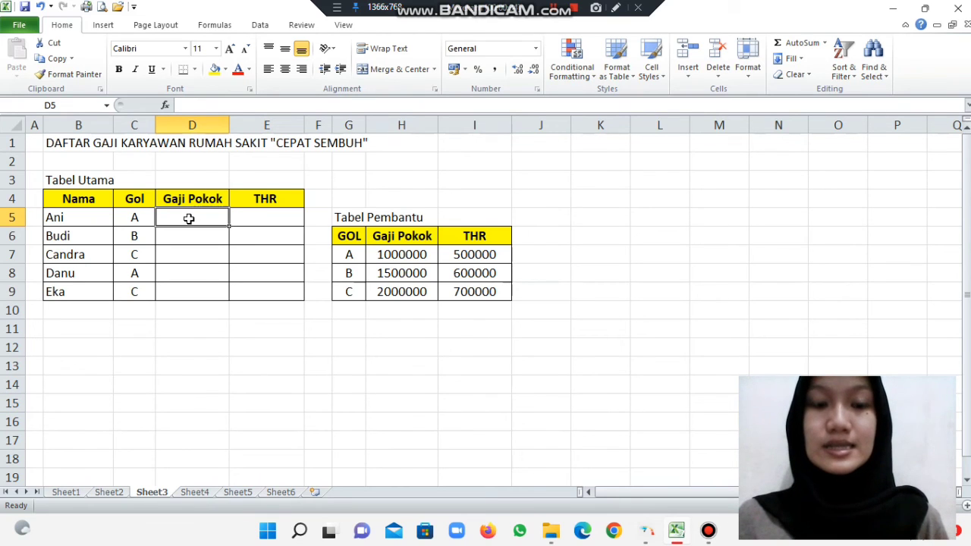
type("=")
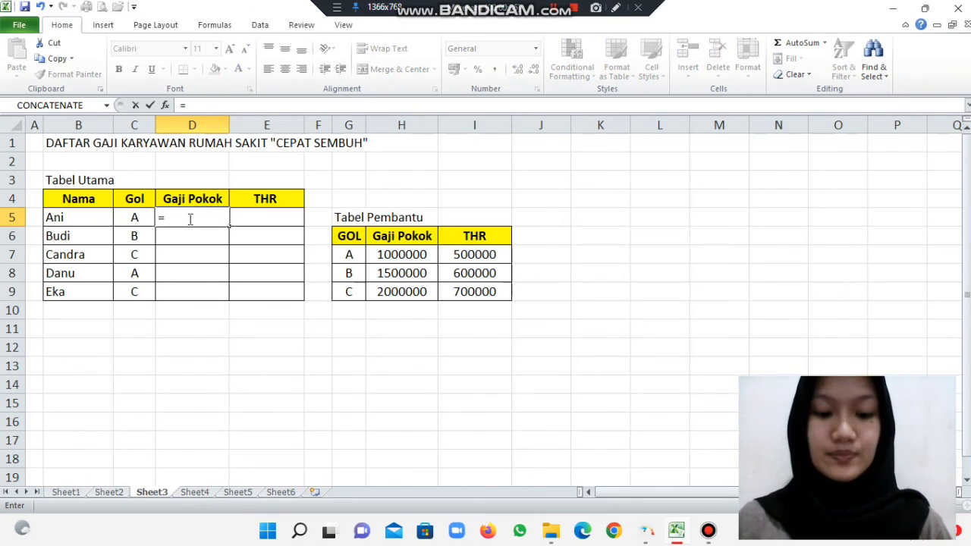
type("VLOO")
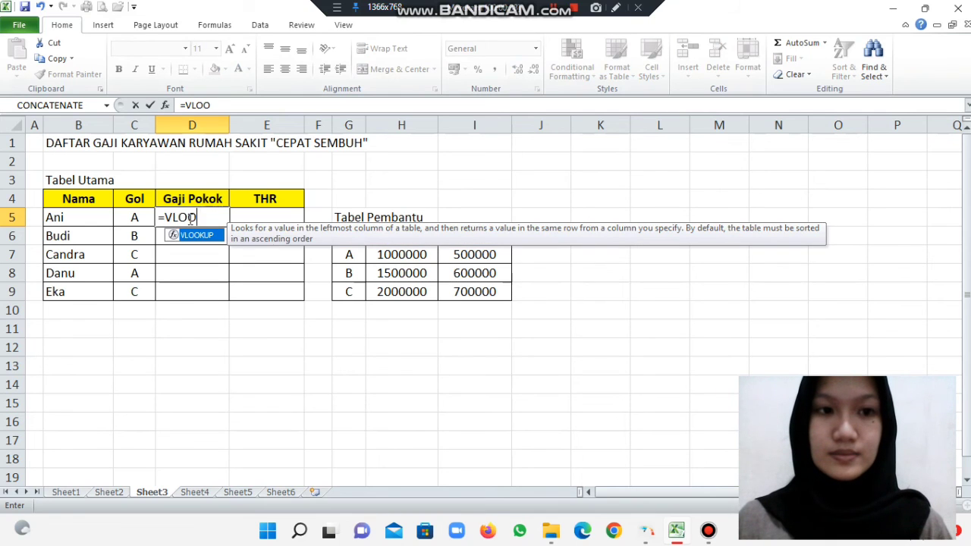
type("KUP")
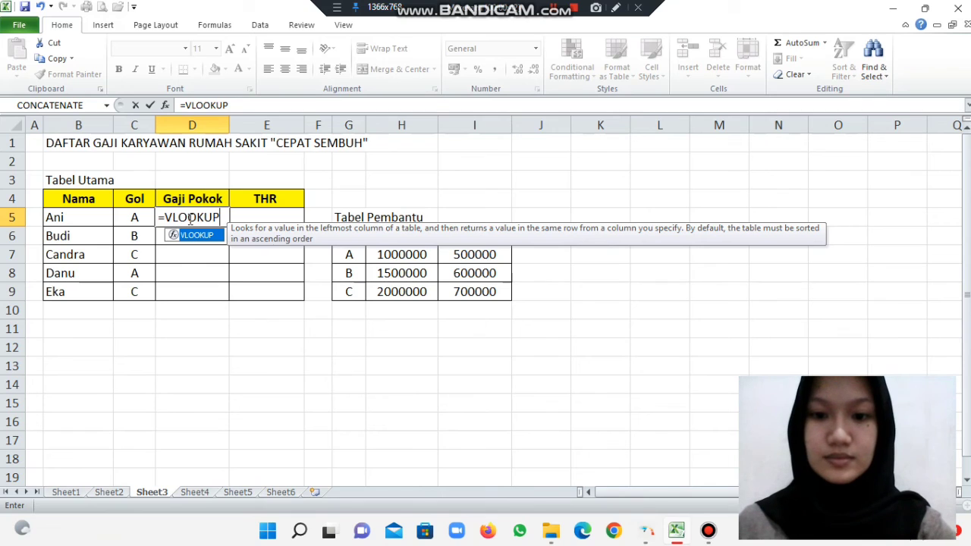
type("(")
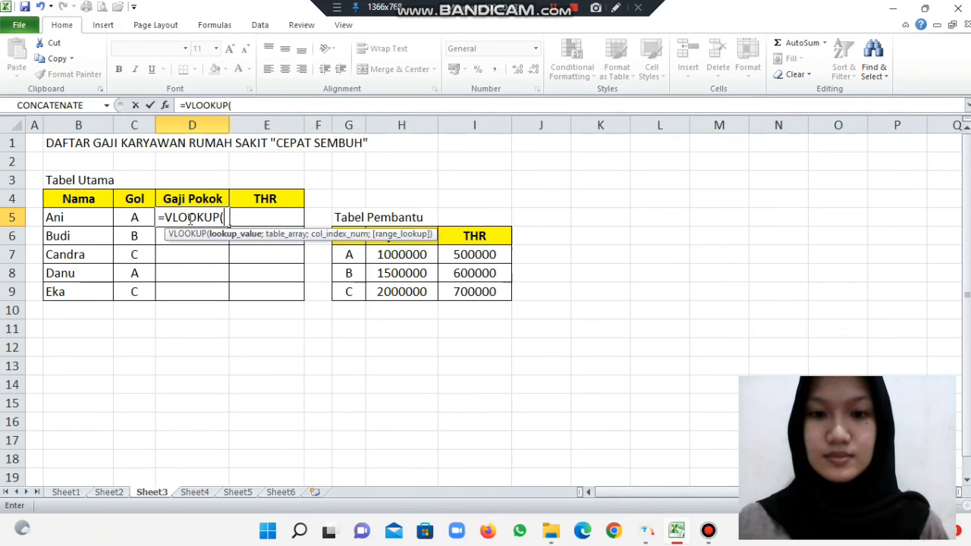
left_click(136, 217)
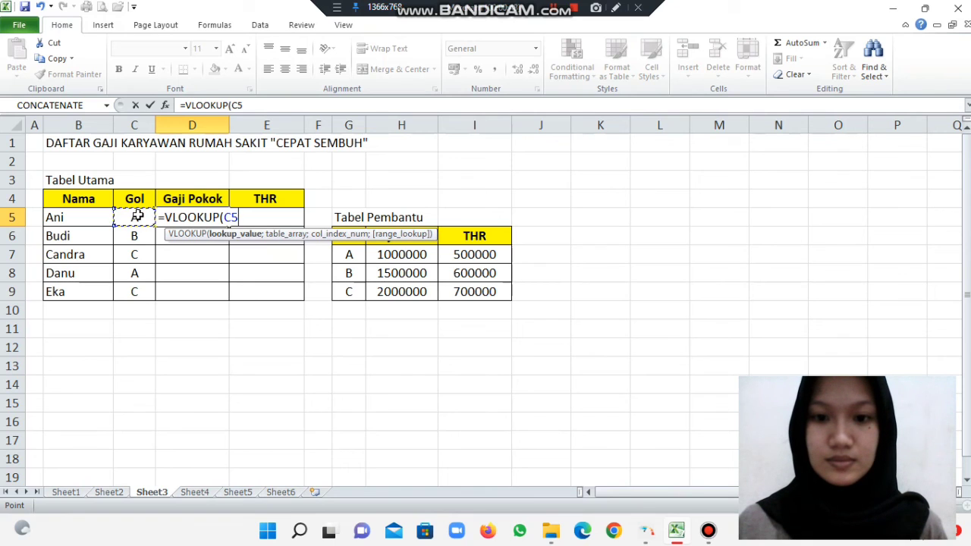
type(";")
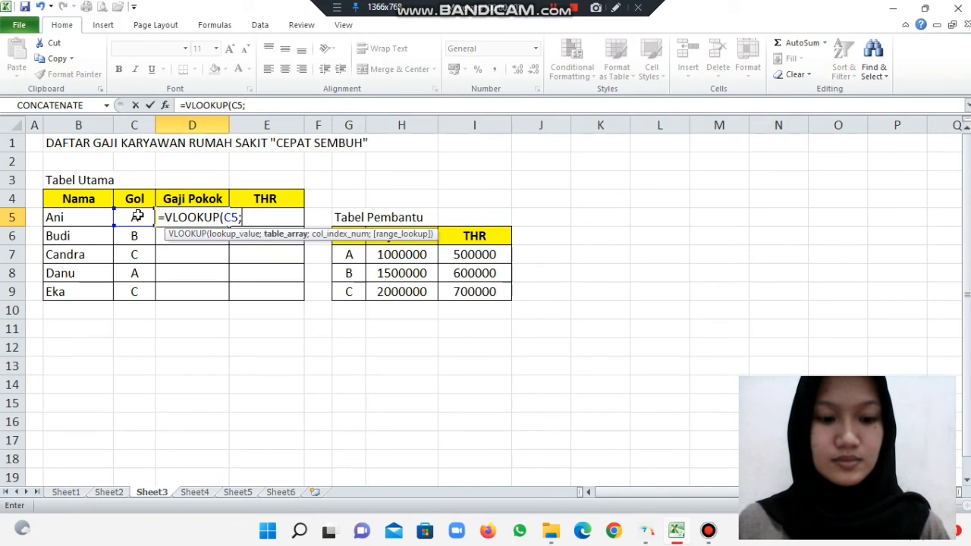
Start the D5 formula's lookup range at the absolute reference $G$7, followed by a colon
type("$")
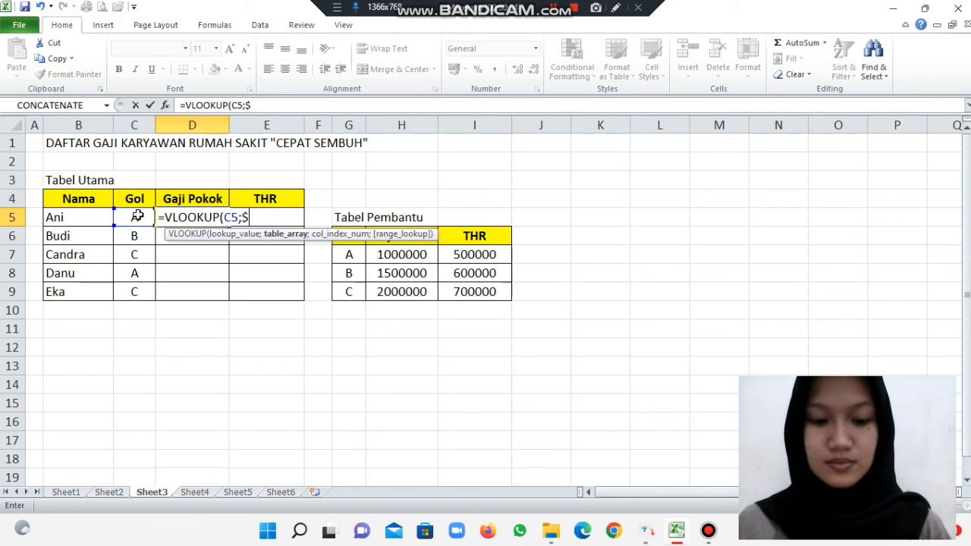
type("G")
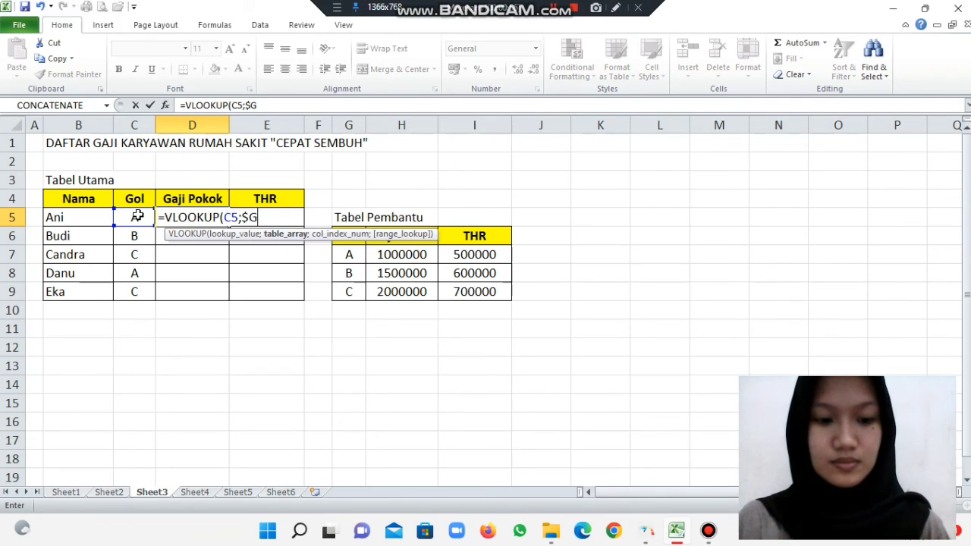
type("$")
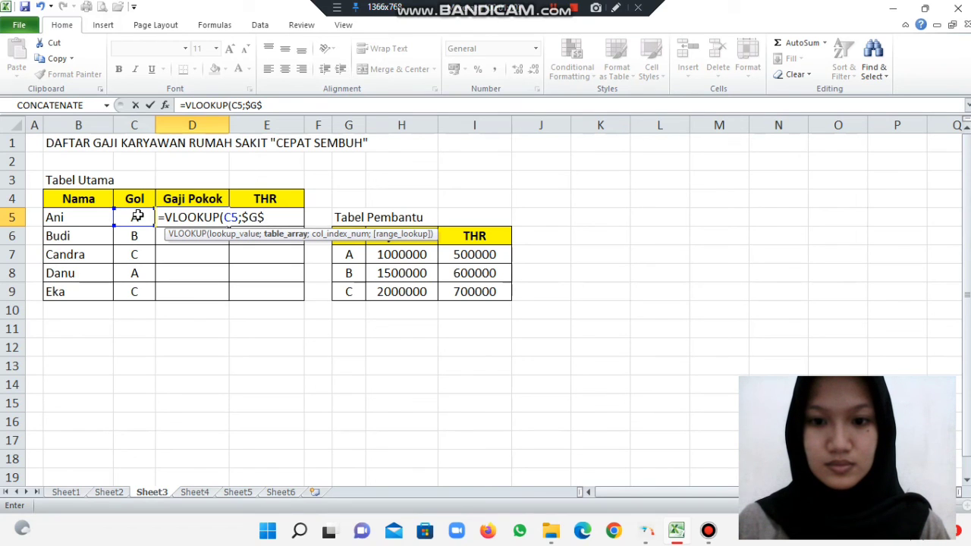
type("7")
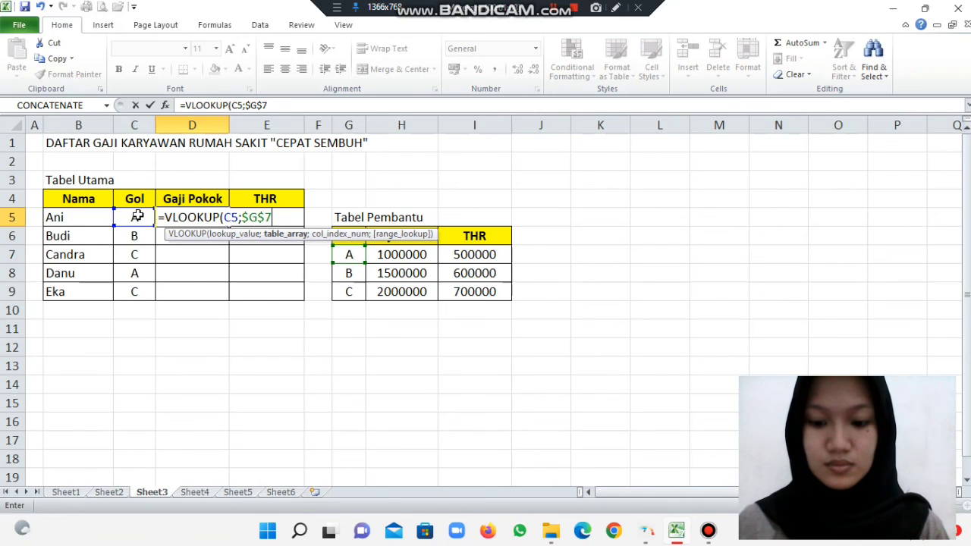
type(";")
key("BackSpace")
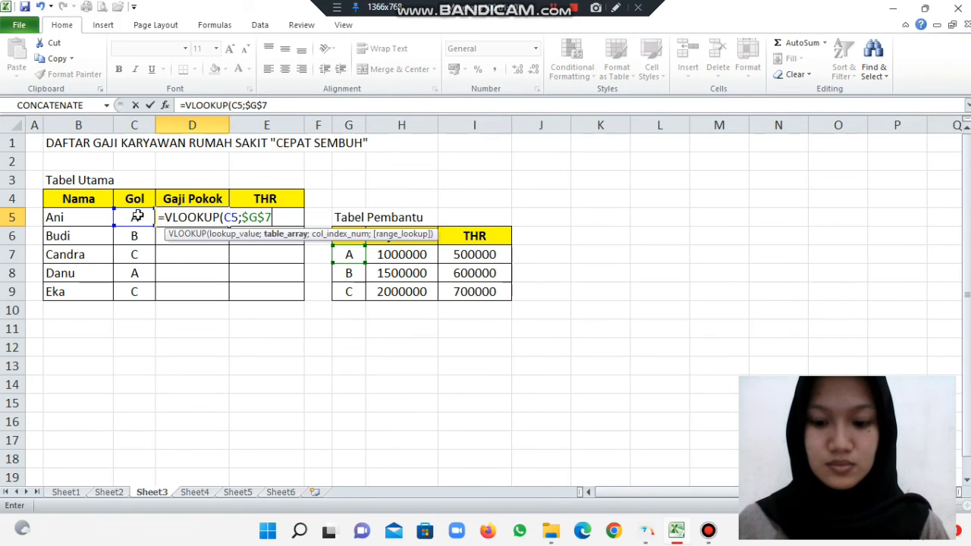
type(":")
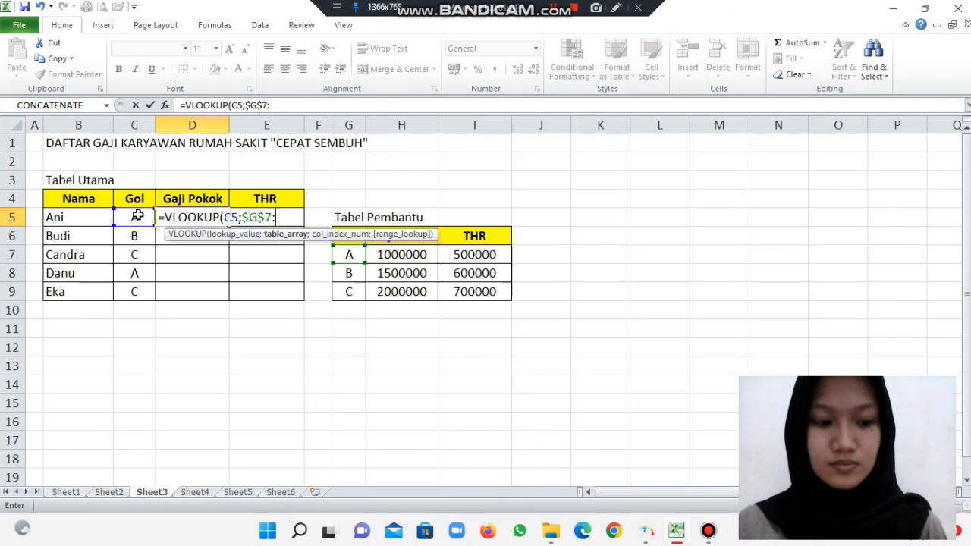
key("Caps_Lock")
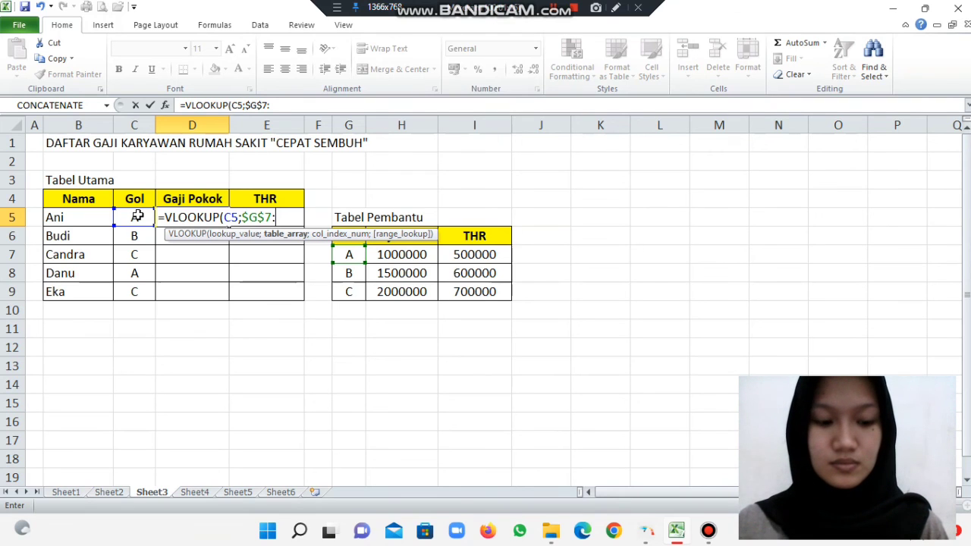
key("Caps_Lock")
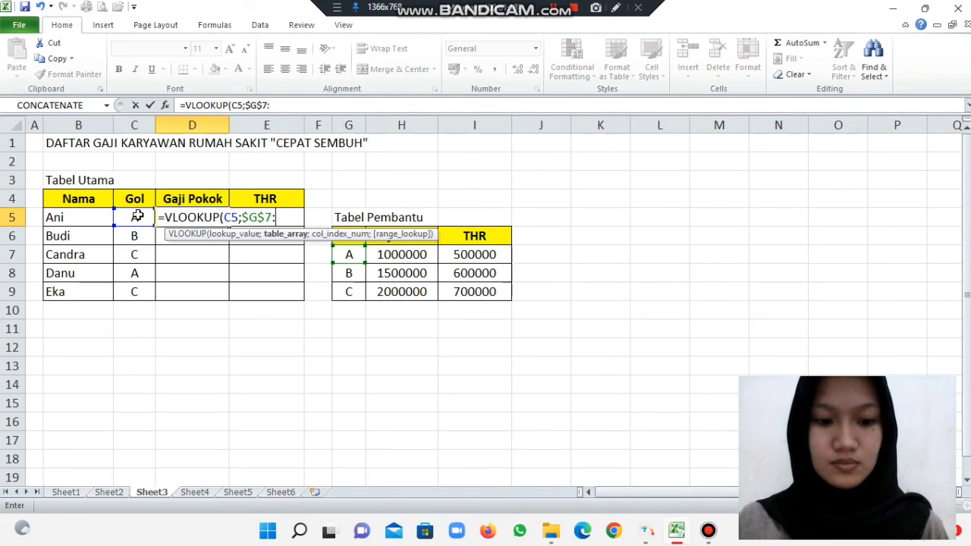
End the D5 lookup range at $I$9, set column index 2, close the VLOOKUP and commit it
type("$")
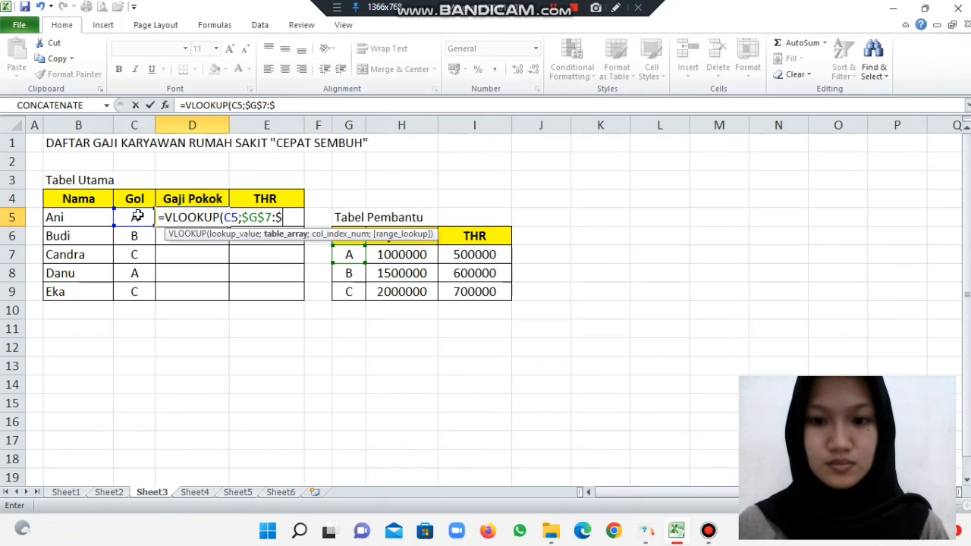
type("I")
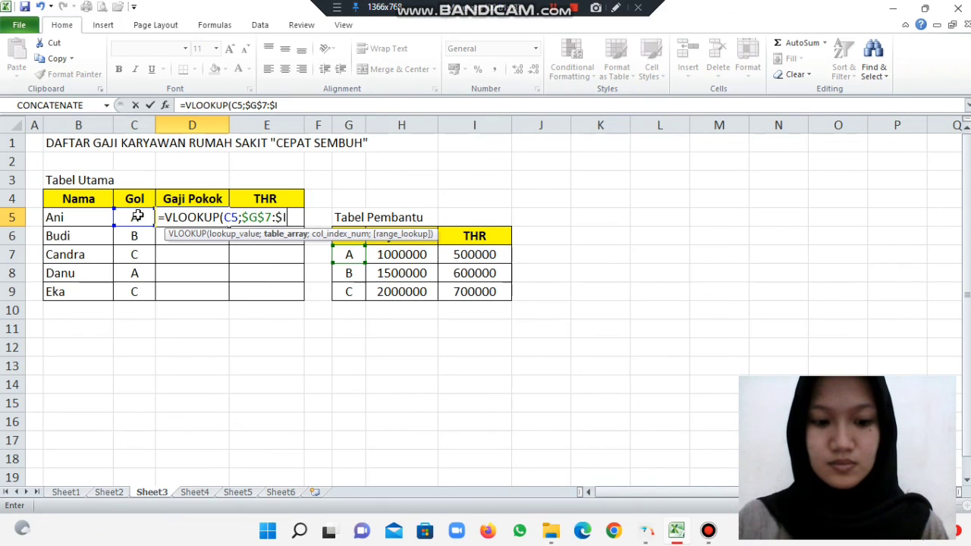
type("$")
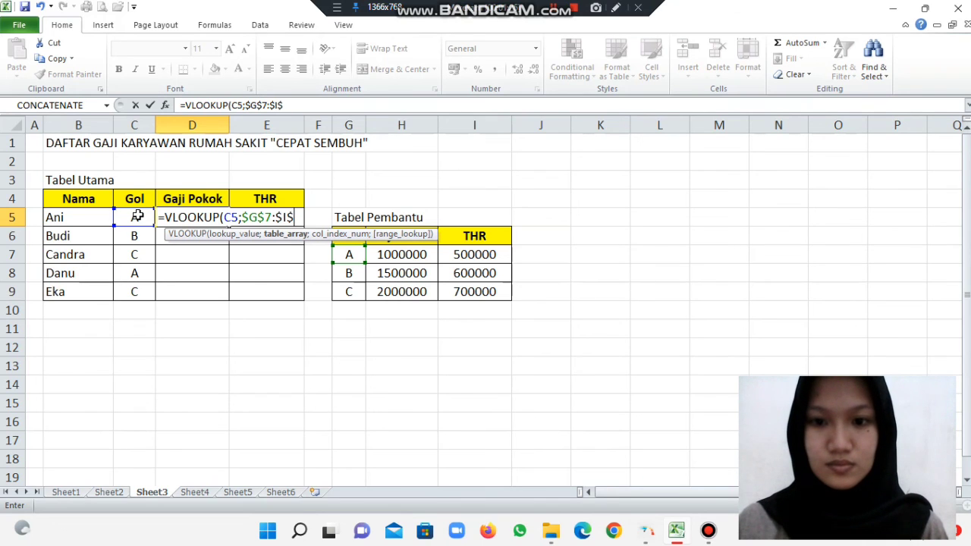
type("9;2")
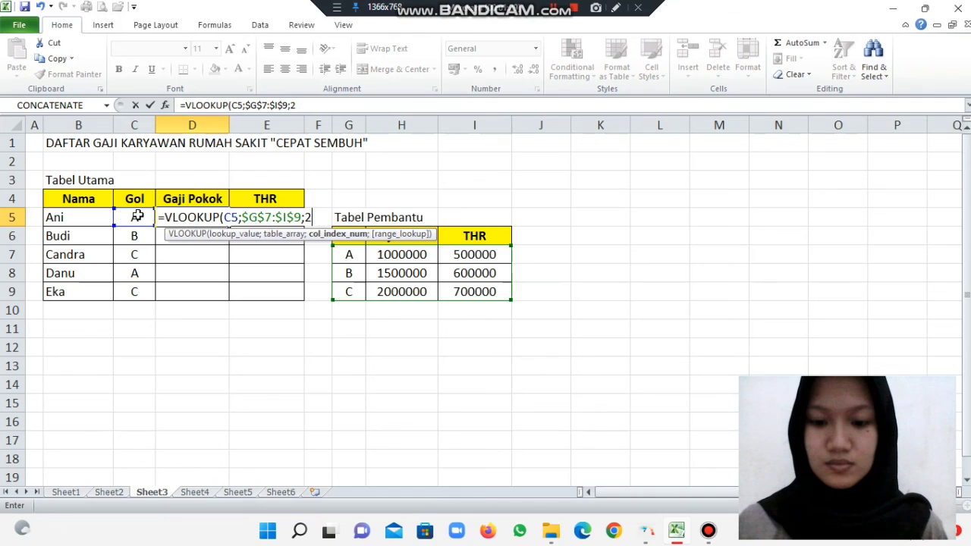
type(")")
key("Return")
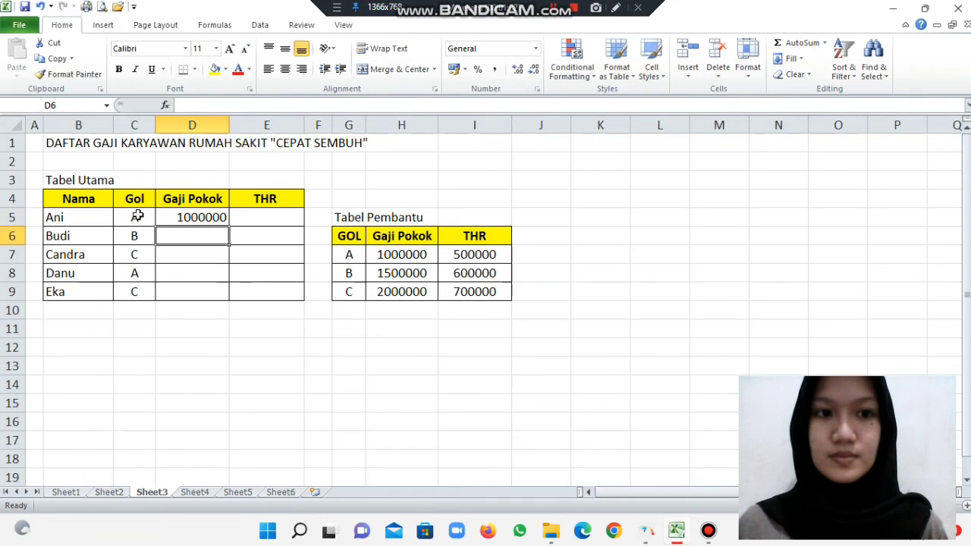
Begin the THR formula in E5 with =VLOOKUP(C5; using the Gol cell as the lookup value
left_click(272, 214)
type("=")
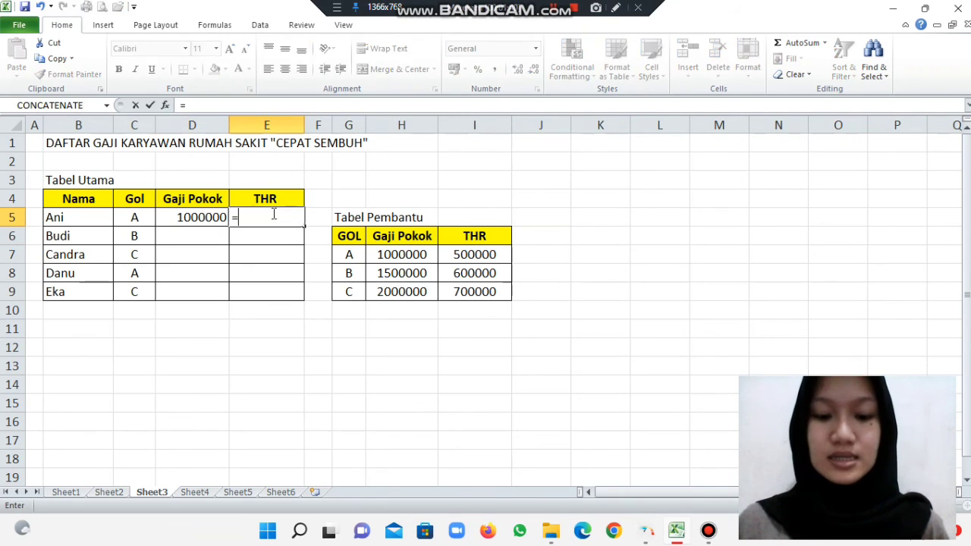
type("VL")
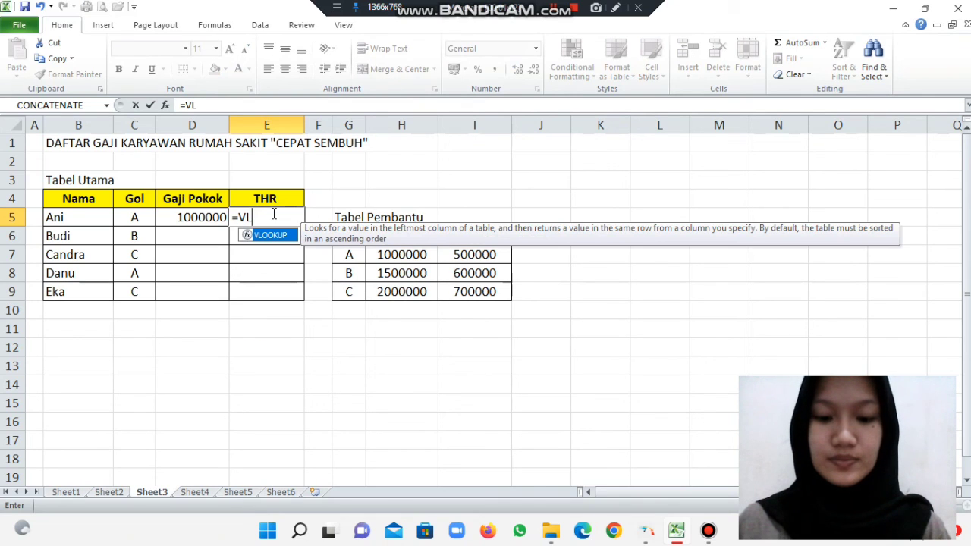
type("OO")
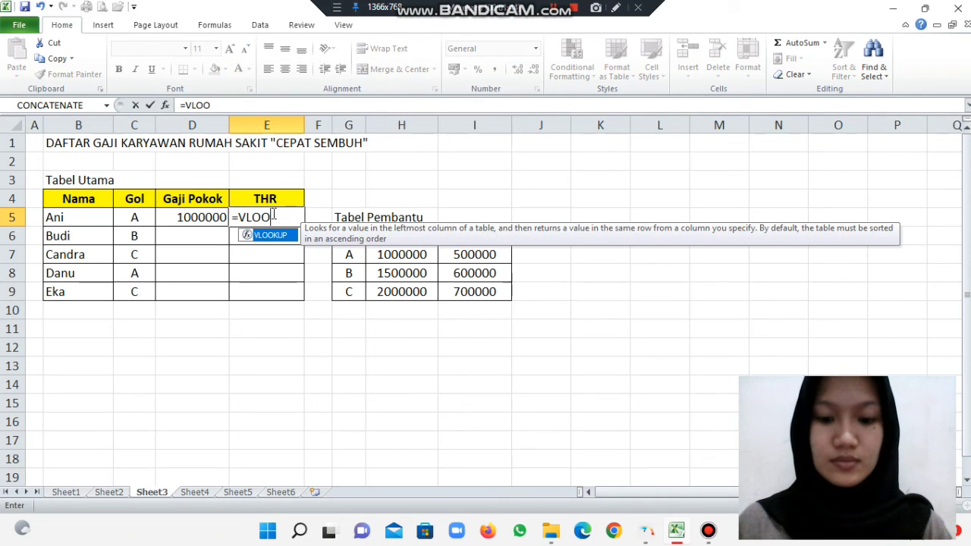
type("KUP")
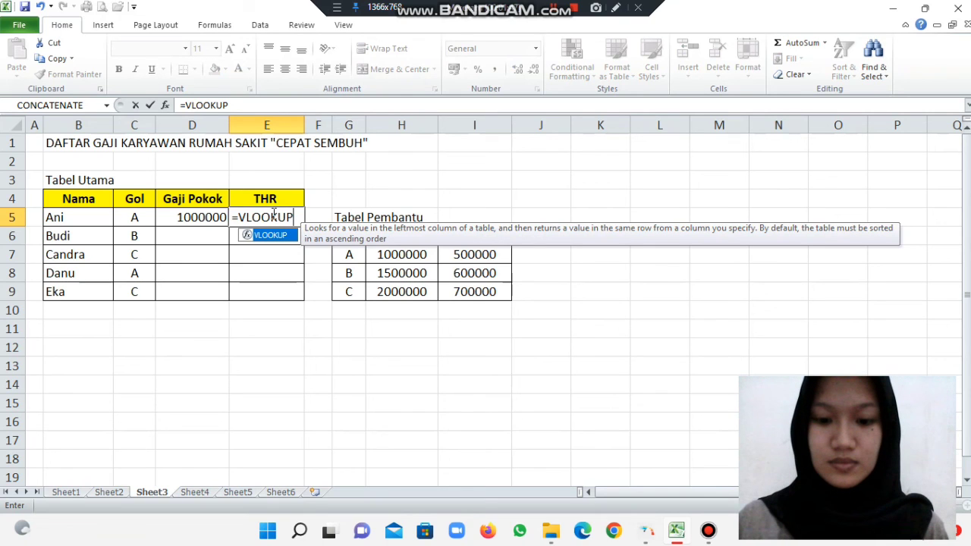
type("(")
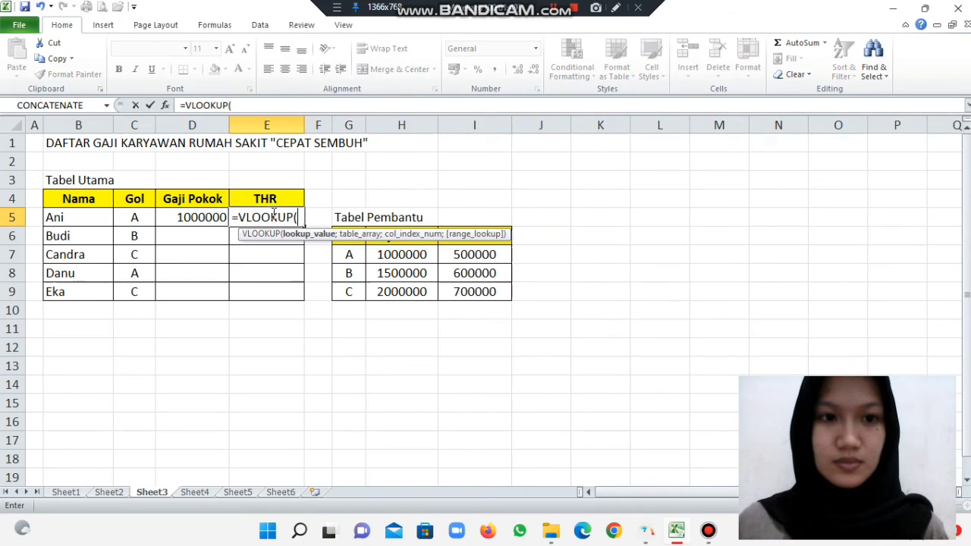
left_click(131, 218)
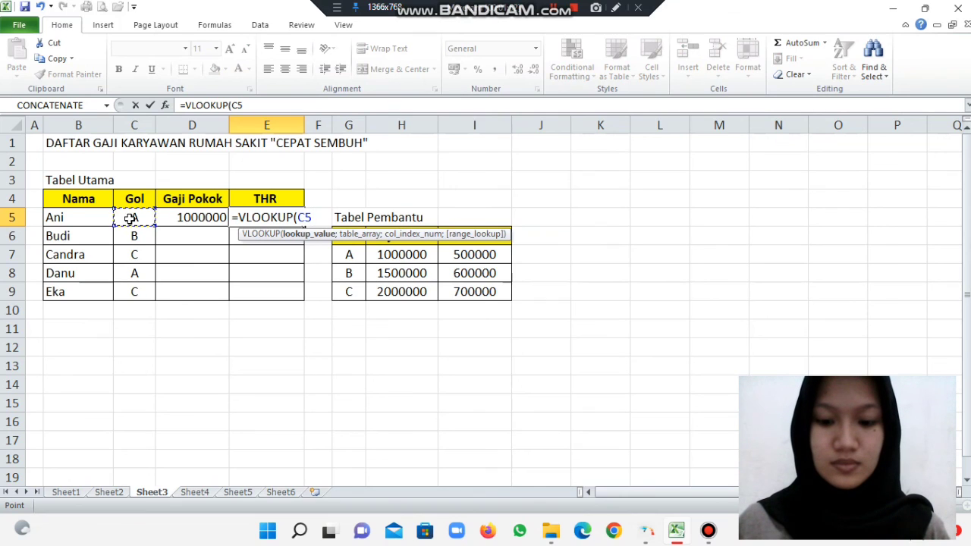
type(";")
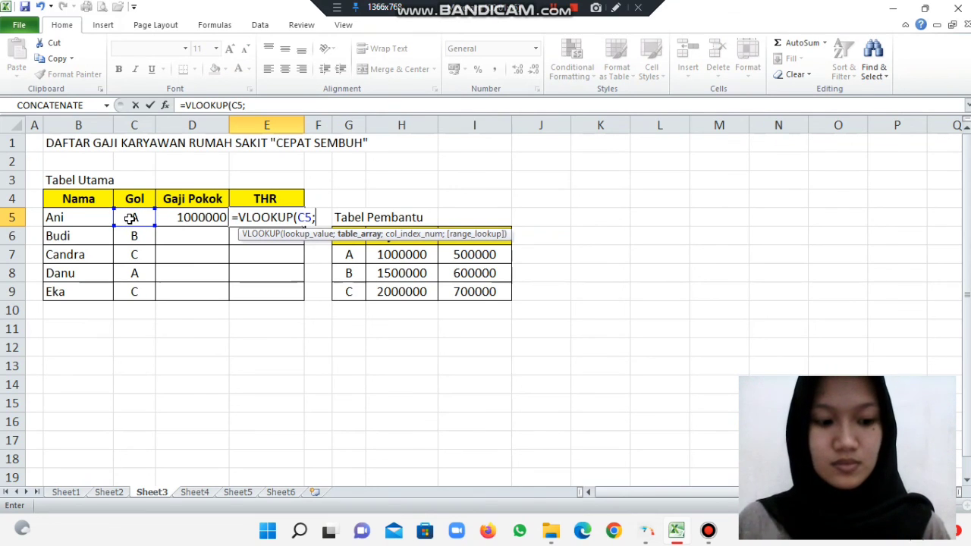
Complete the E5 formula with the absolute lookup range $G$7:$I$9 and column index 3, and commit it
type("$")
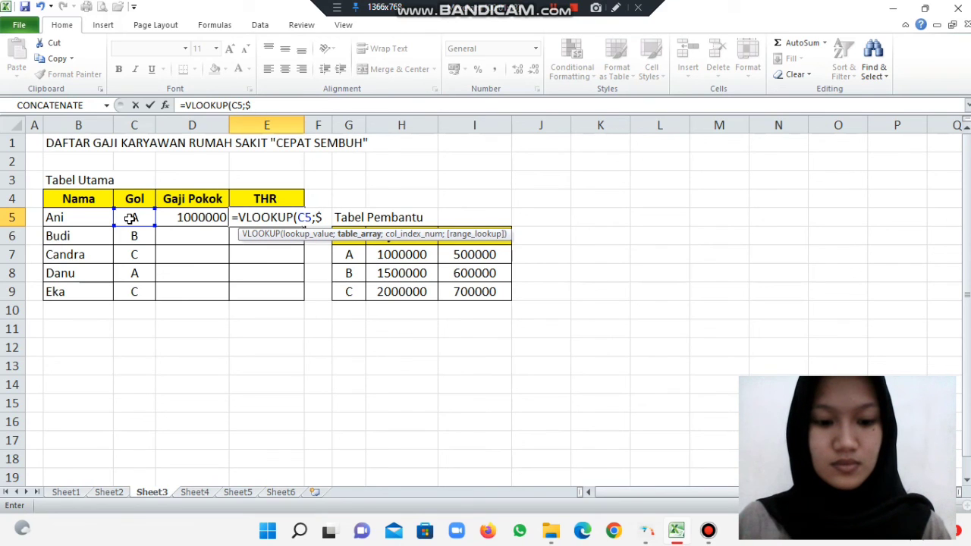
type("G")
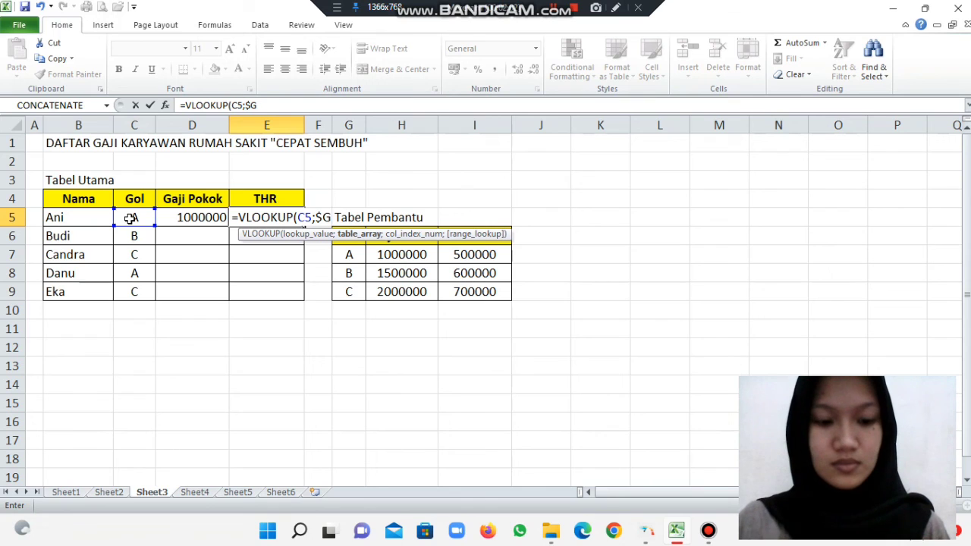
type("$7")
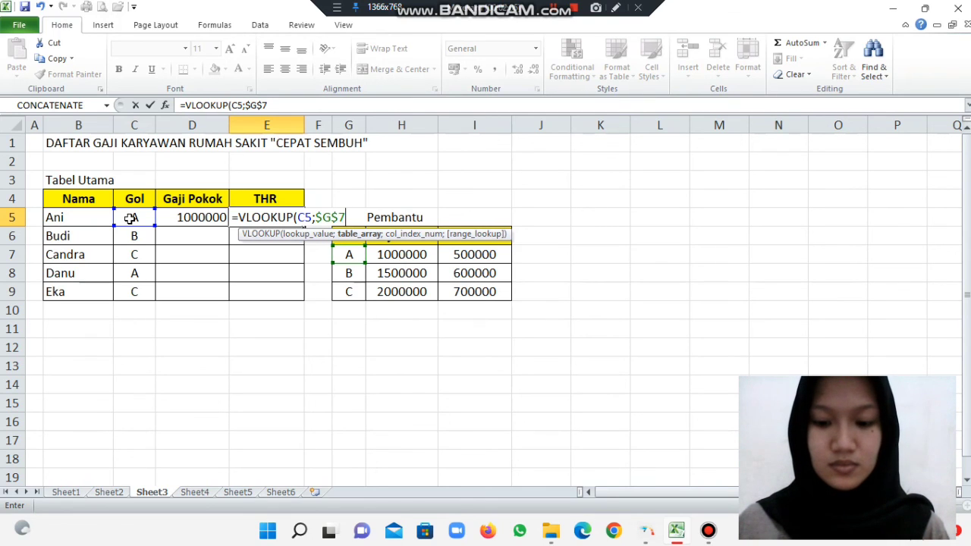
type(":")
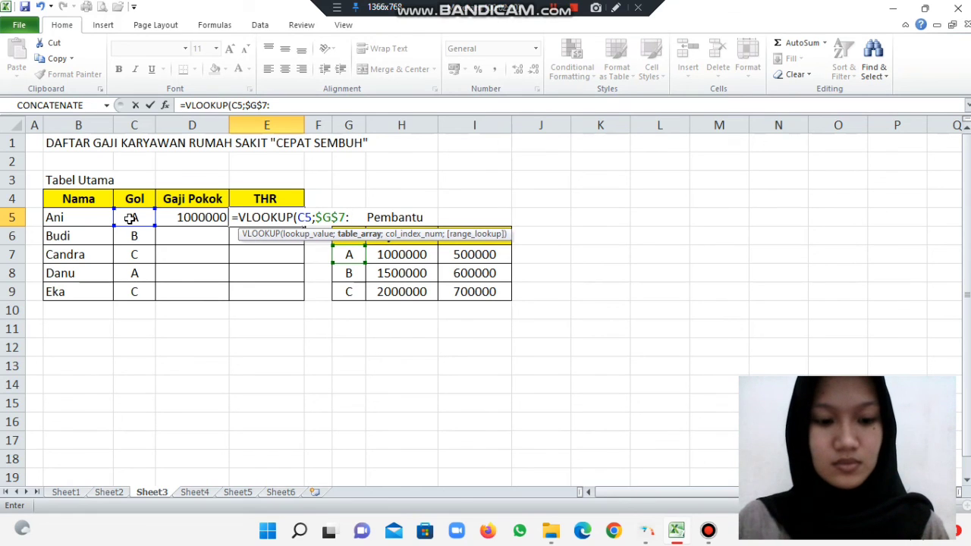
type("$")
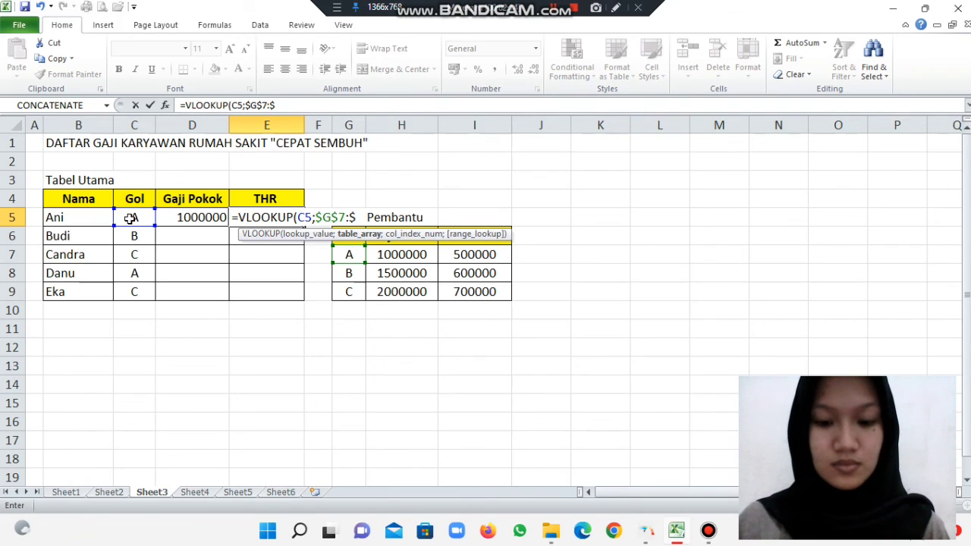
type("I")
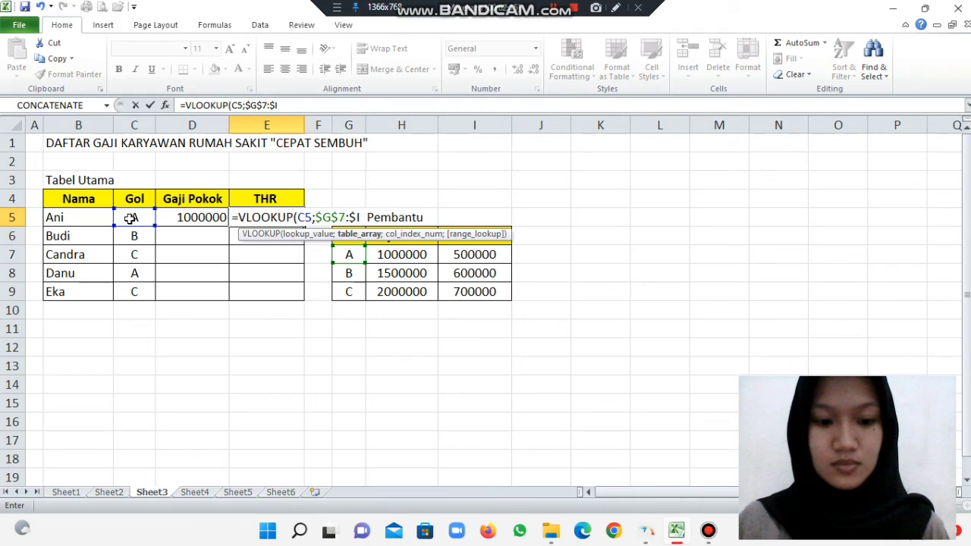
type("$9;")
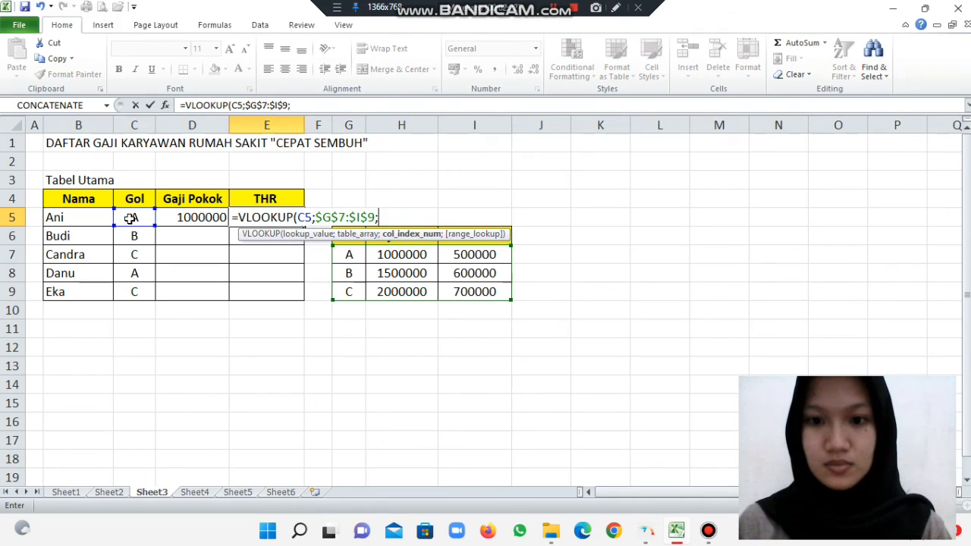
type("3")
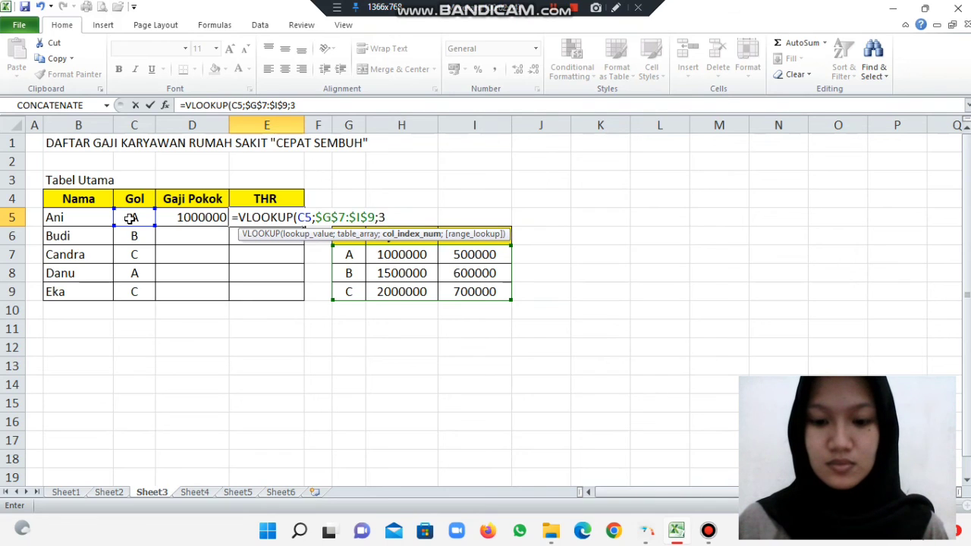
type(")")
key("Return")
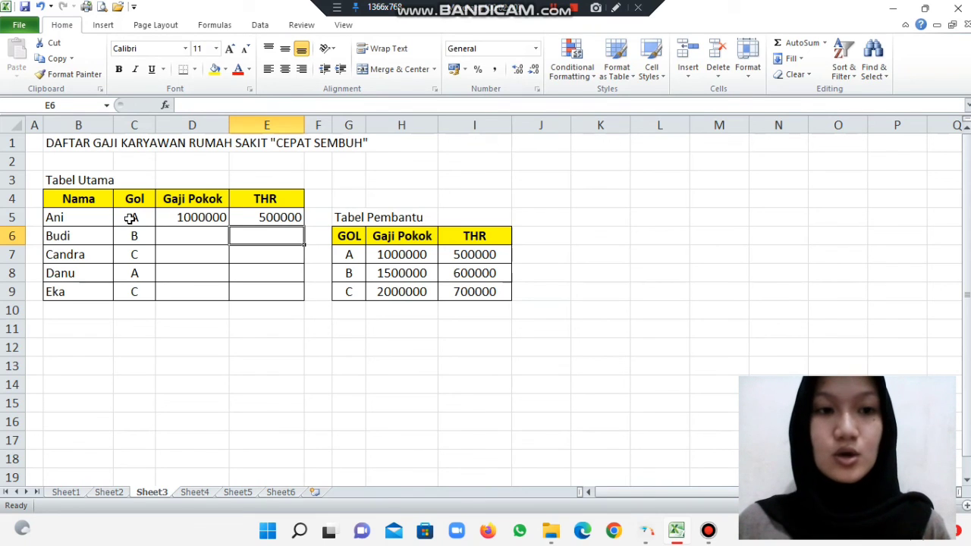
Fill the D5 Gaji Pokok and E5 THR formulas down their columns through row 9
left_click(216, 218)
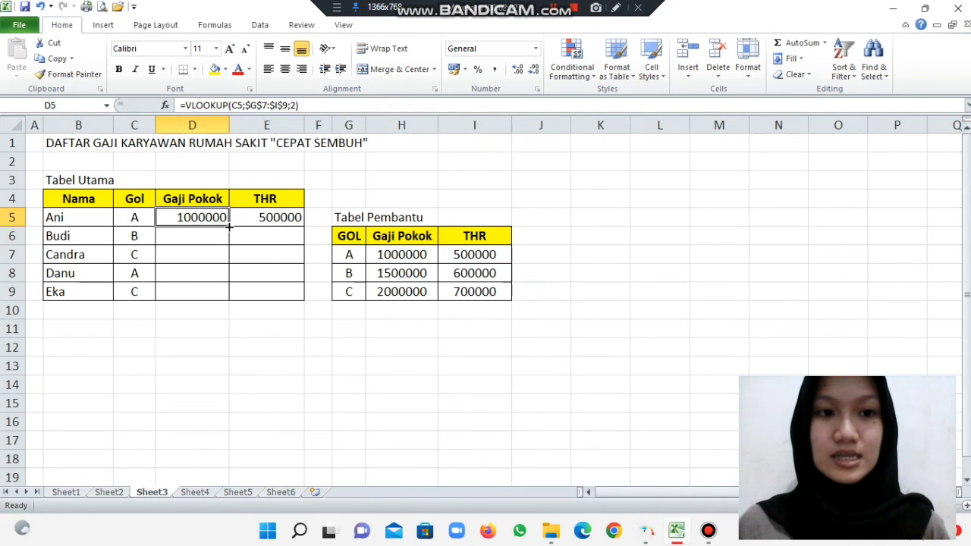
left_click_drag(229, 226, 231, 300)
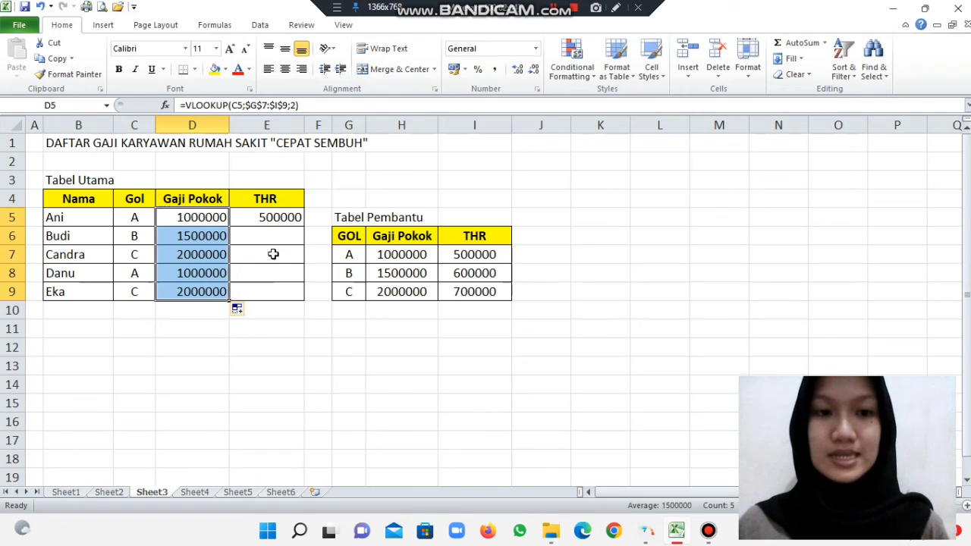
left_click(281, 217)
left_click_drag(304, 226, 299, 306)
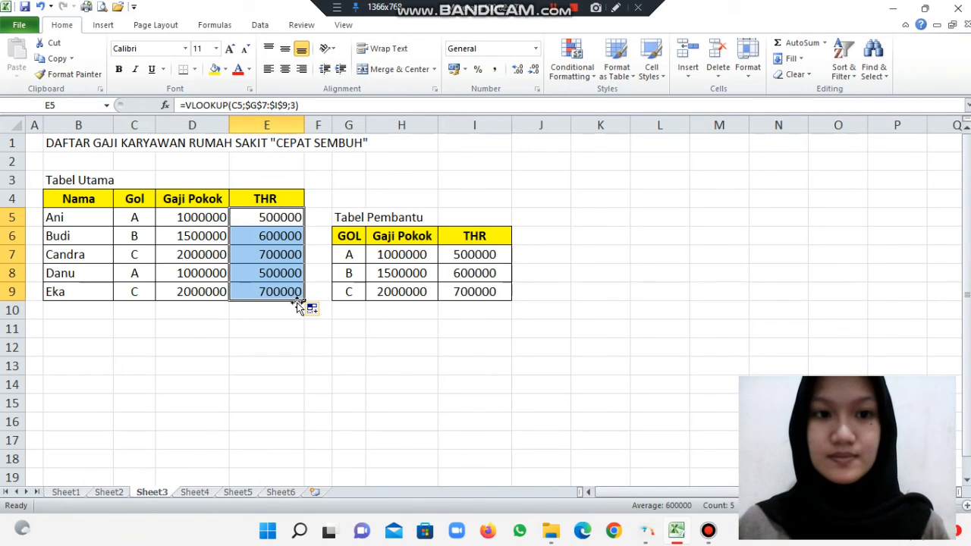
left_click(292, 345)
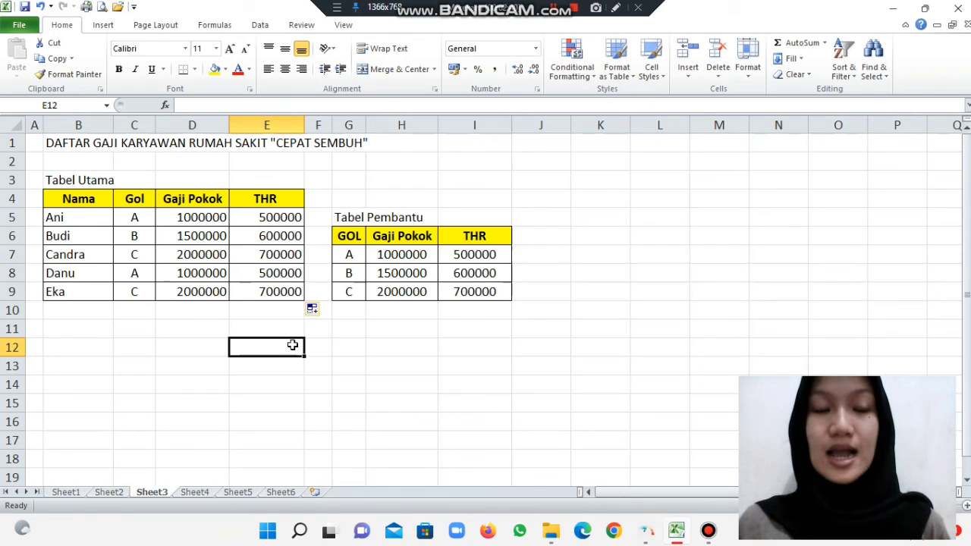